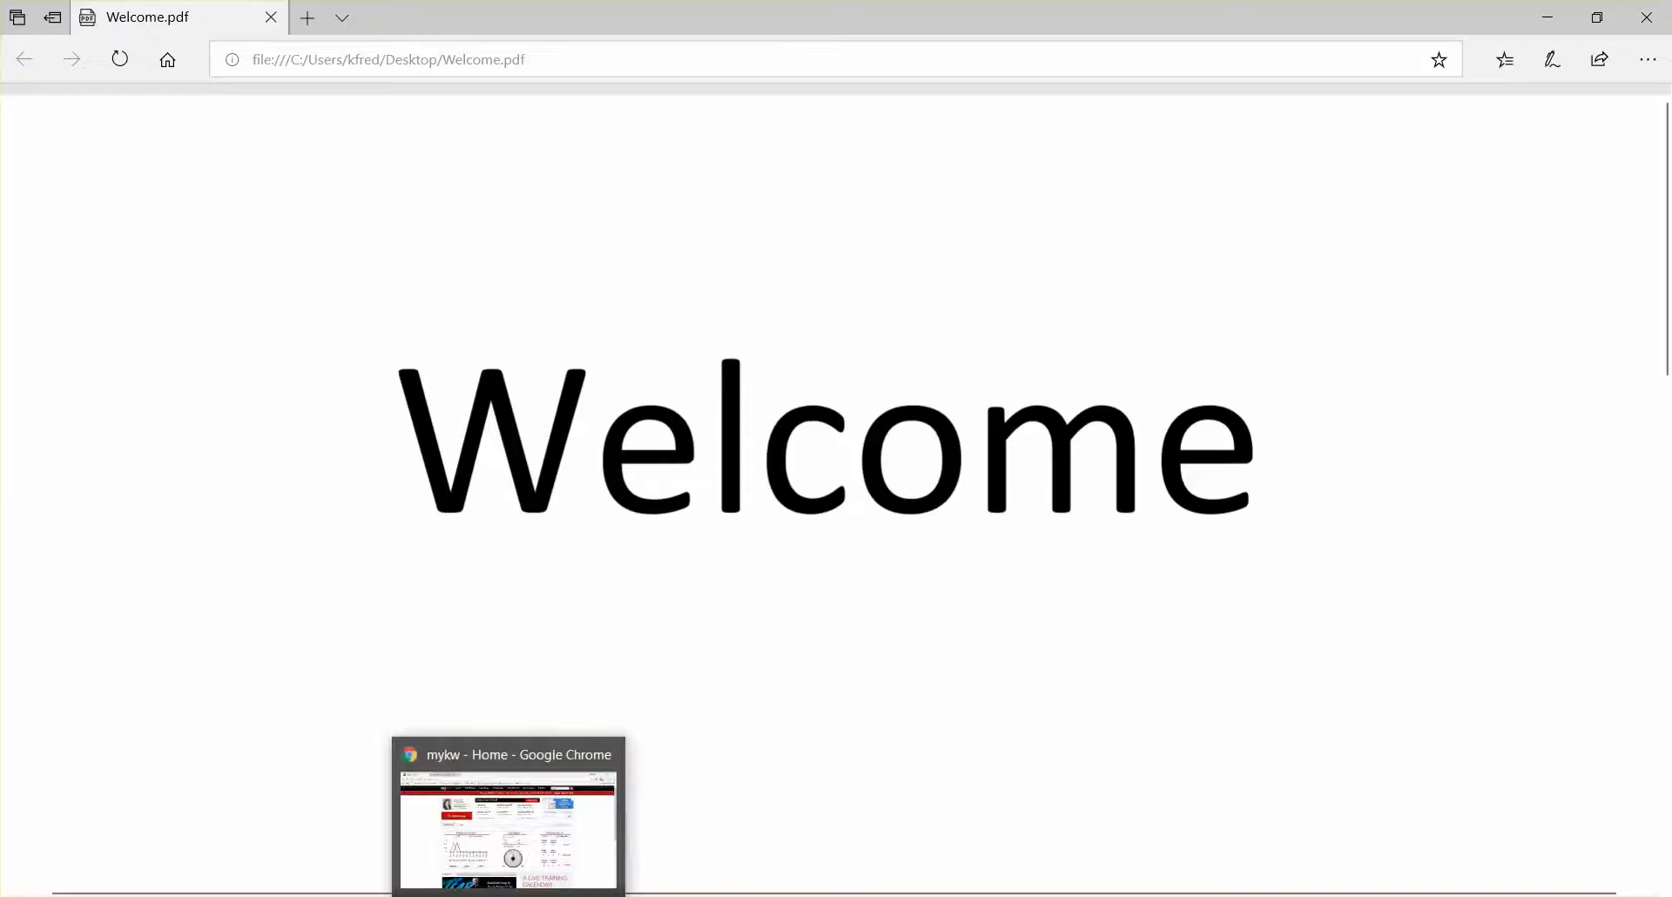
# Step: Switch to Chrome and submit the dotloop listing to Greensheet from its details page
pyautogui.click(496, 810)
pyautogui.click(370, 22)
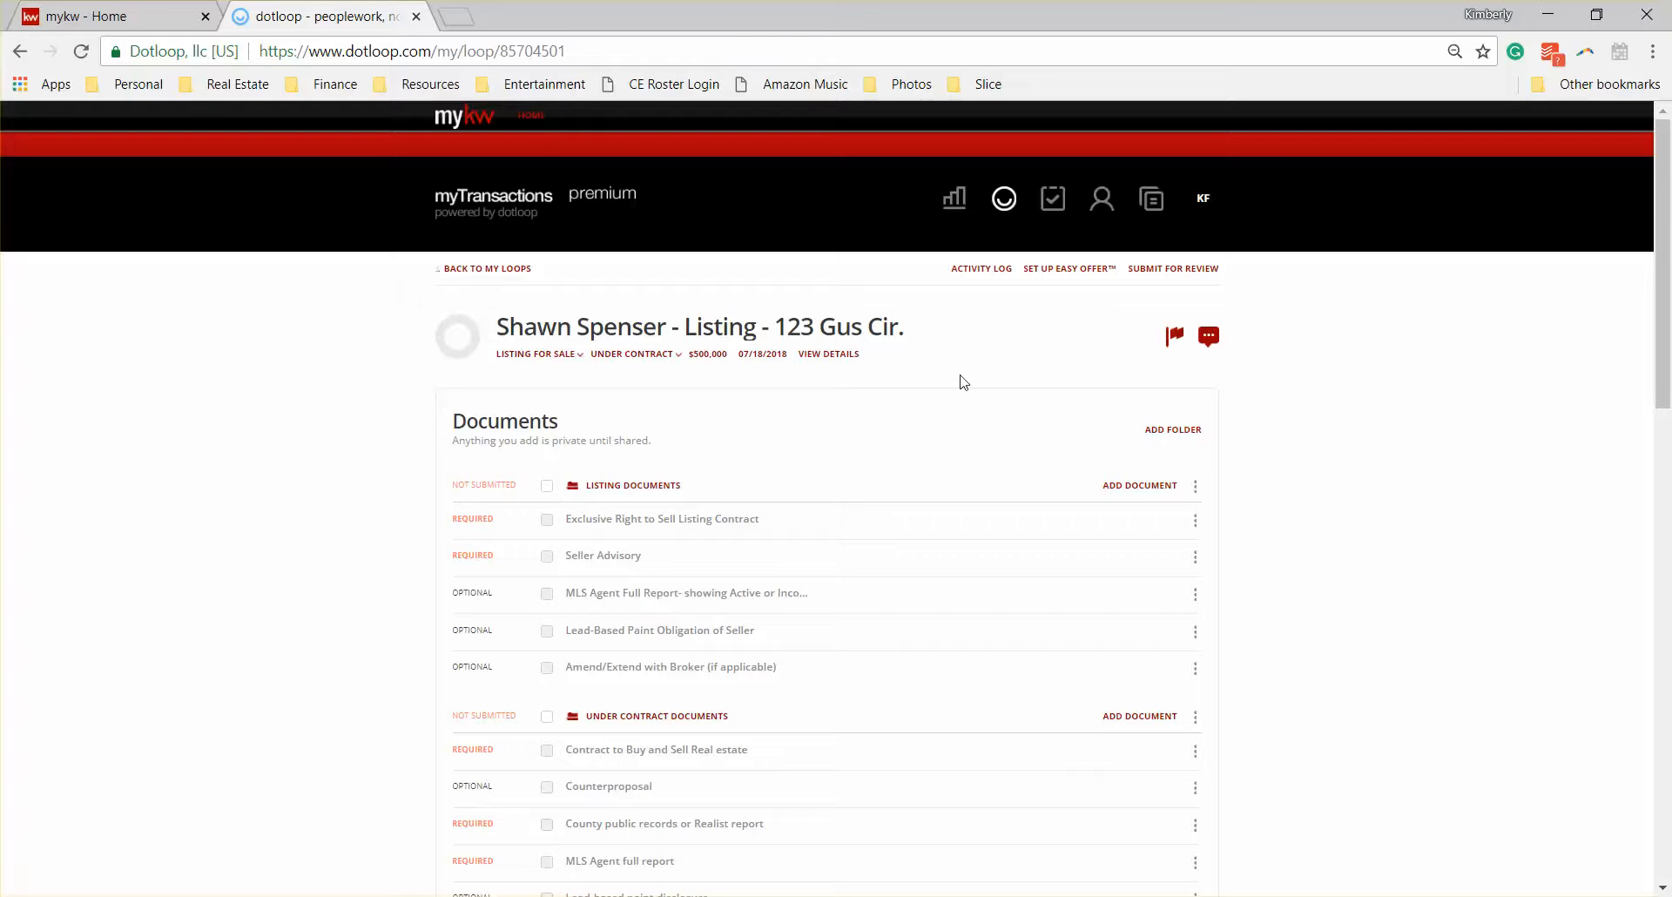
pyautogui.click(835, 362)
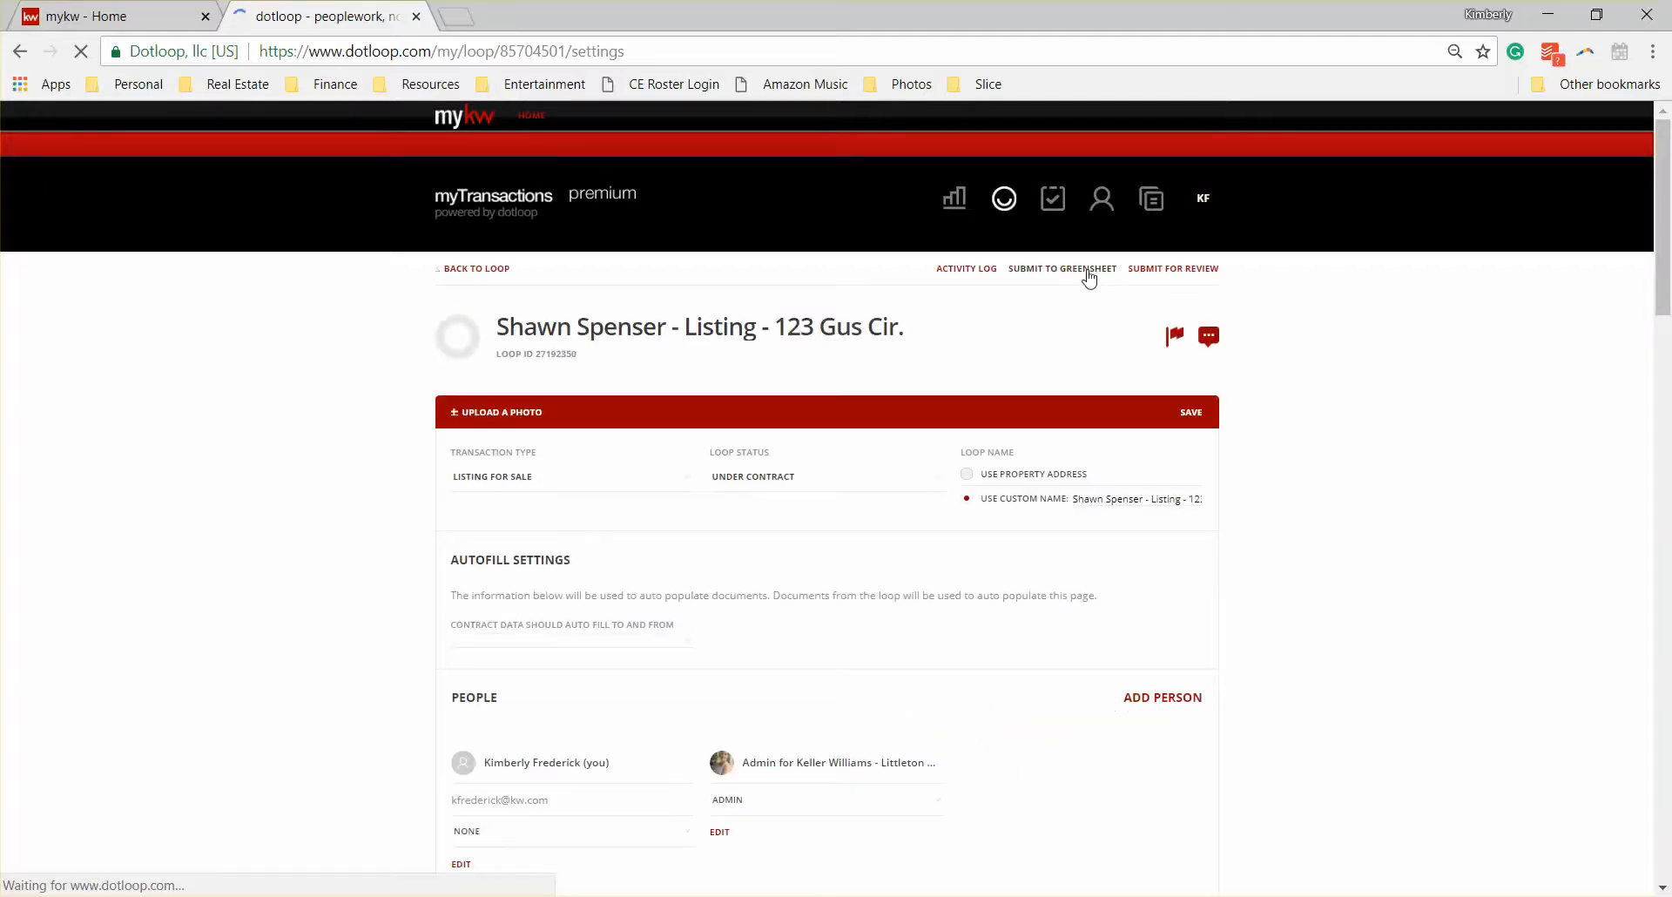
pyautogui.click(1089, 269)
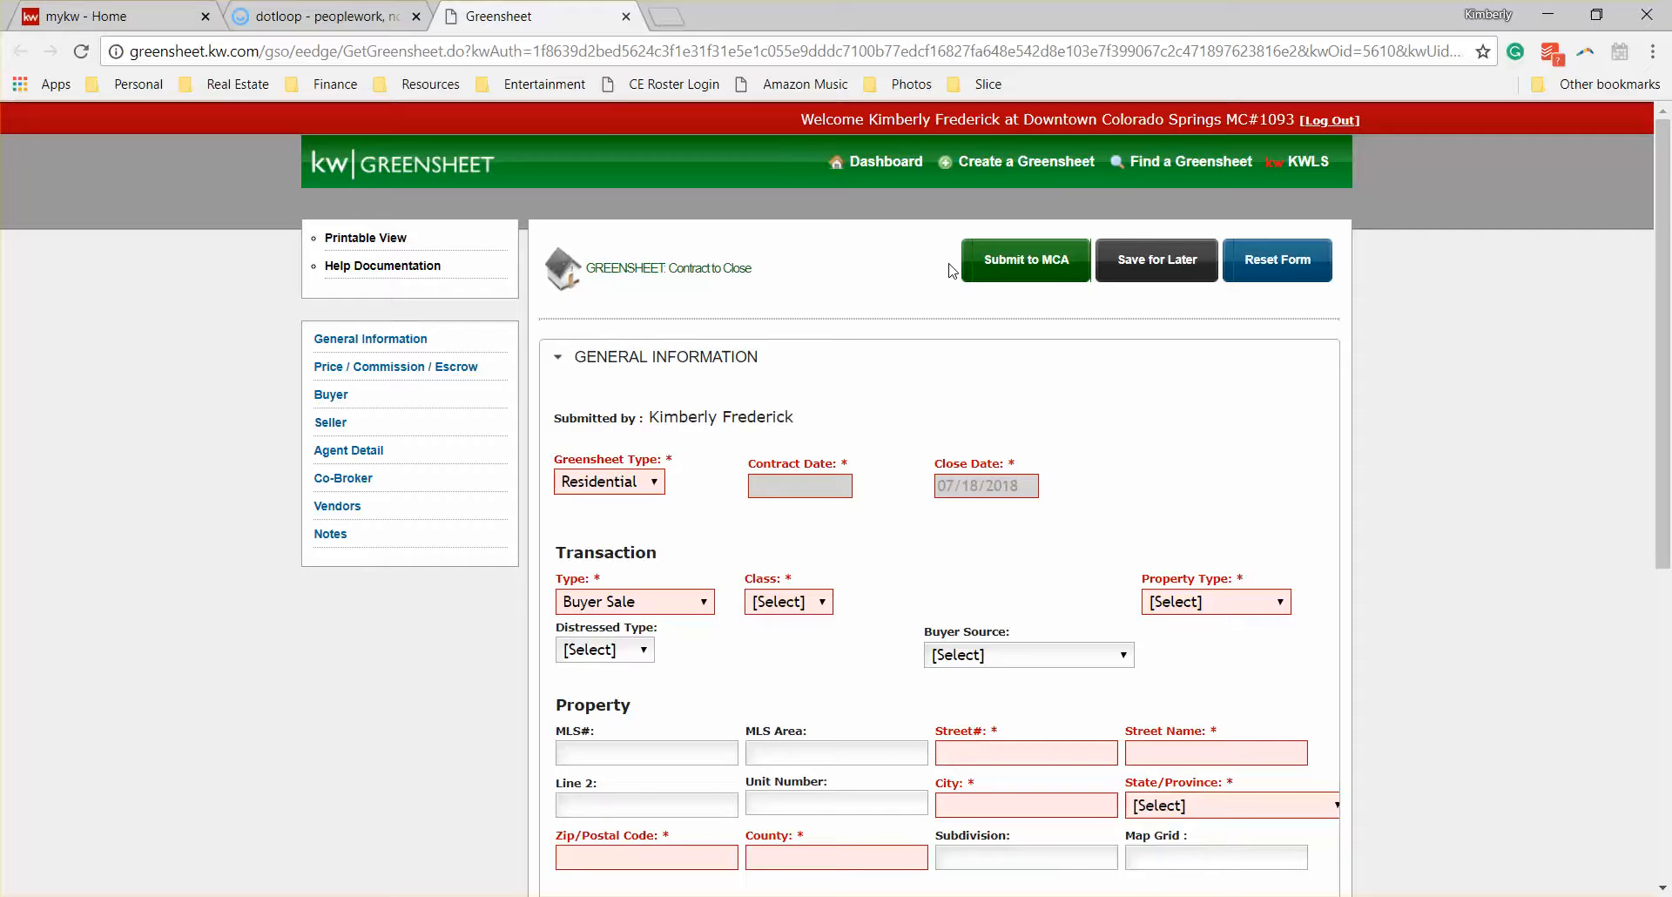
# Step: Return to the mykw home page and open Greensheet from its technology resources
pyautogui.click(142, 8)
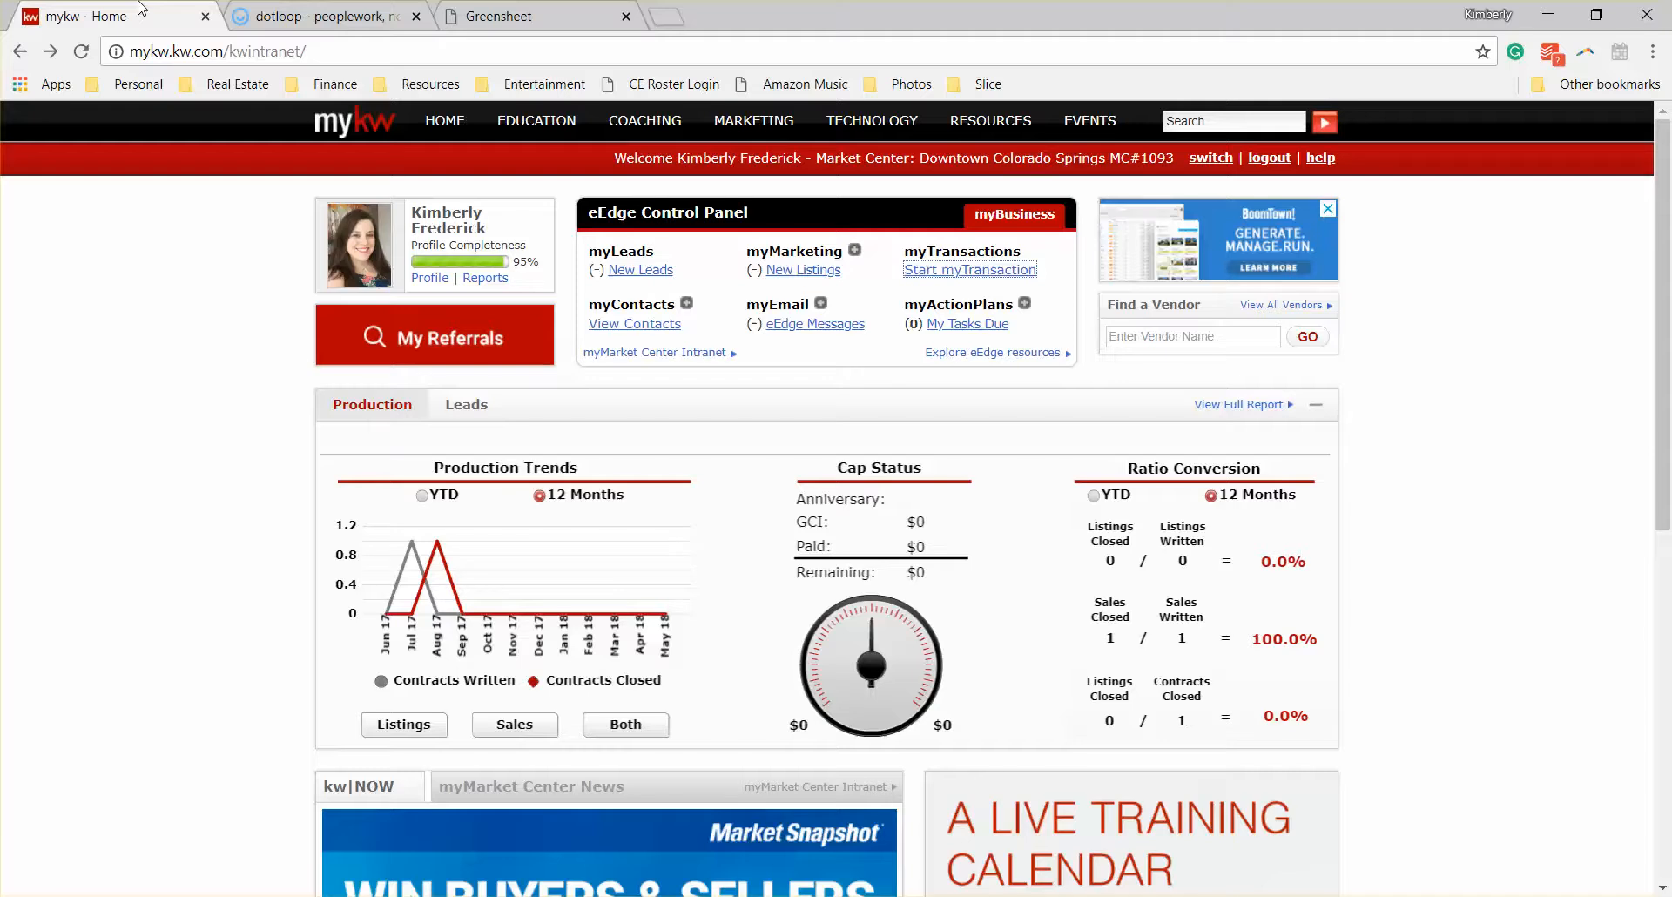
pyautogui.moveTo(870, 127)
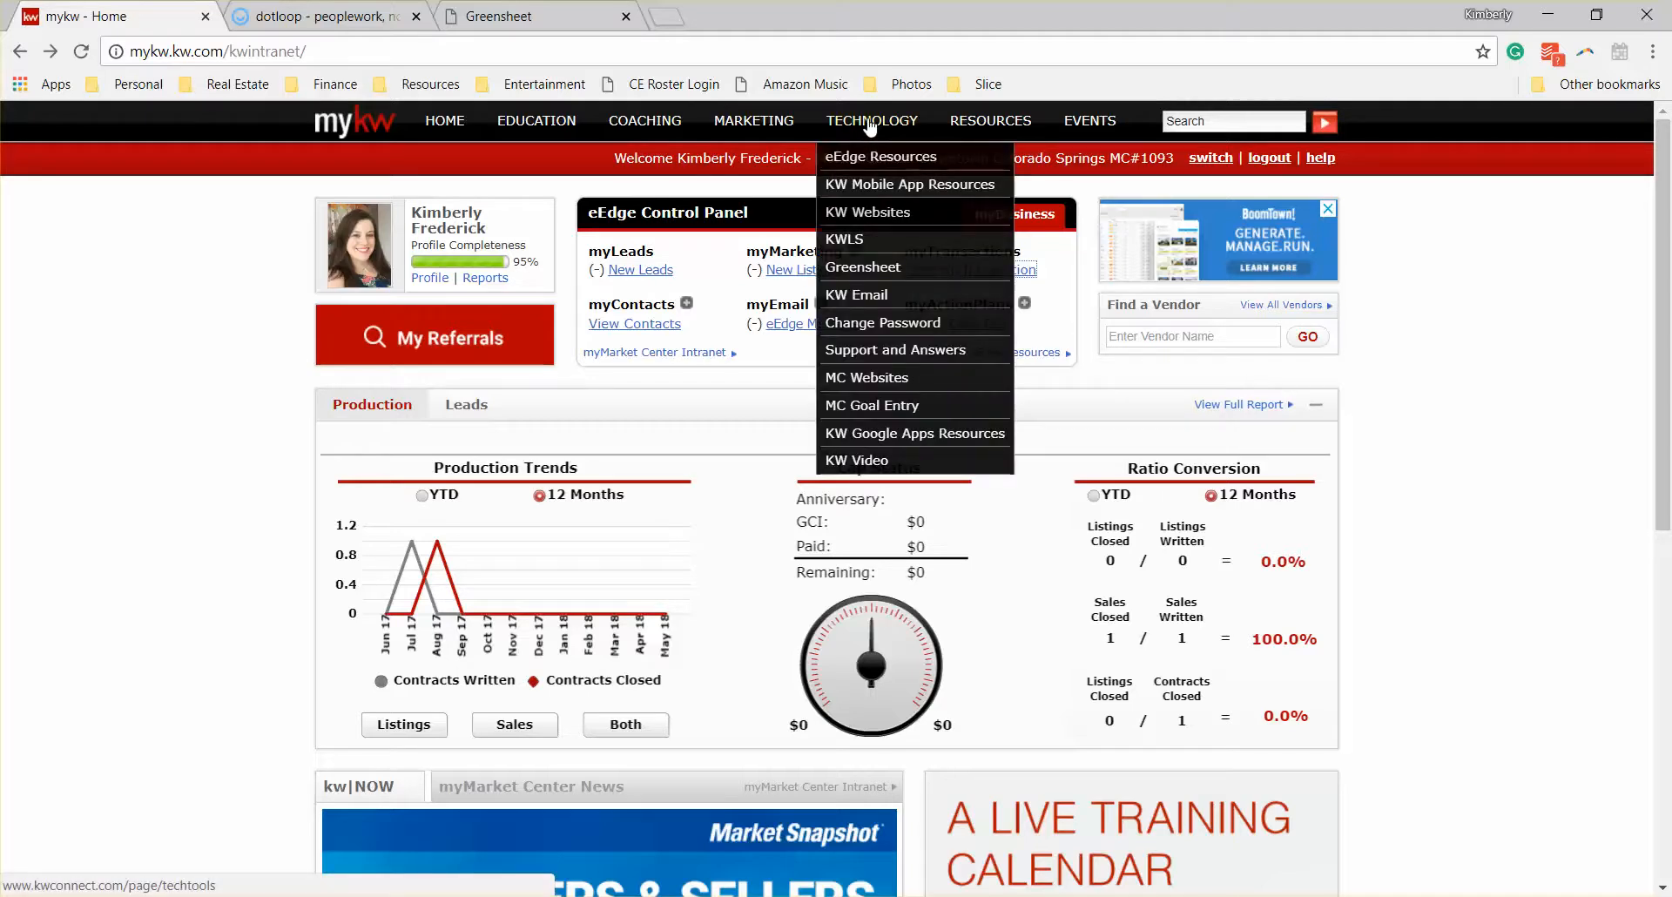
pyautogui.click(886, 272)
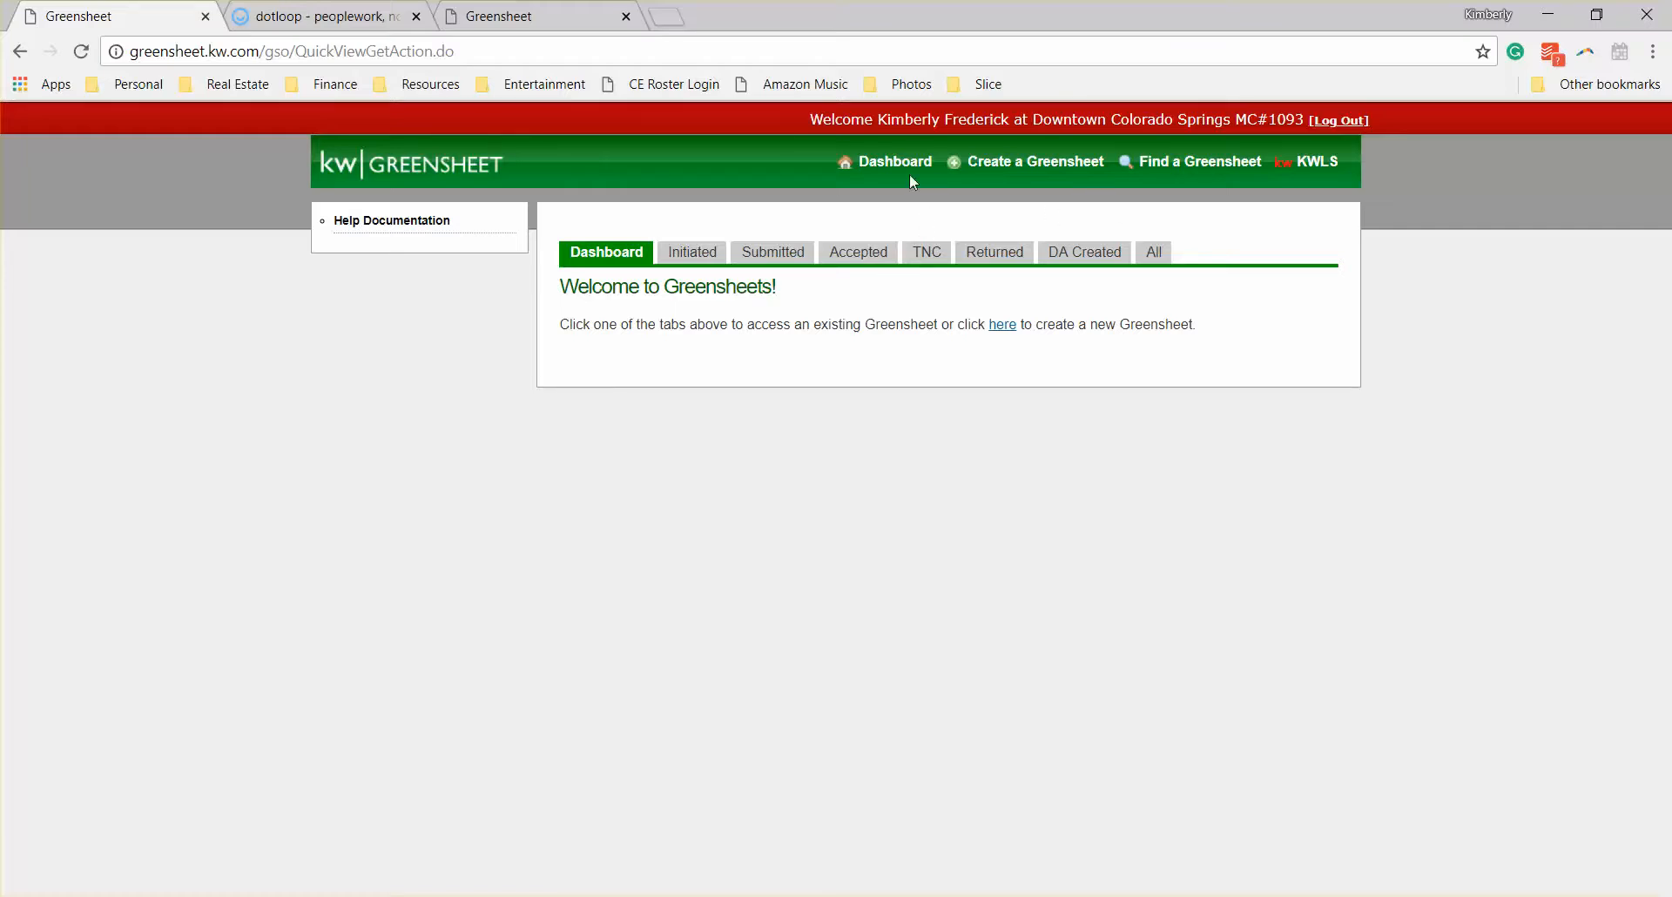
# Step: Create a new Greensheet, answering that you are not the listing agent and that it is not a KW listing
pyautogui.click(1084, 167)
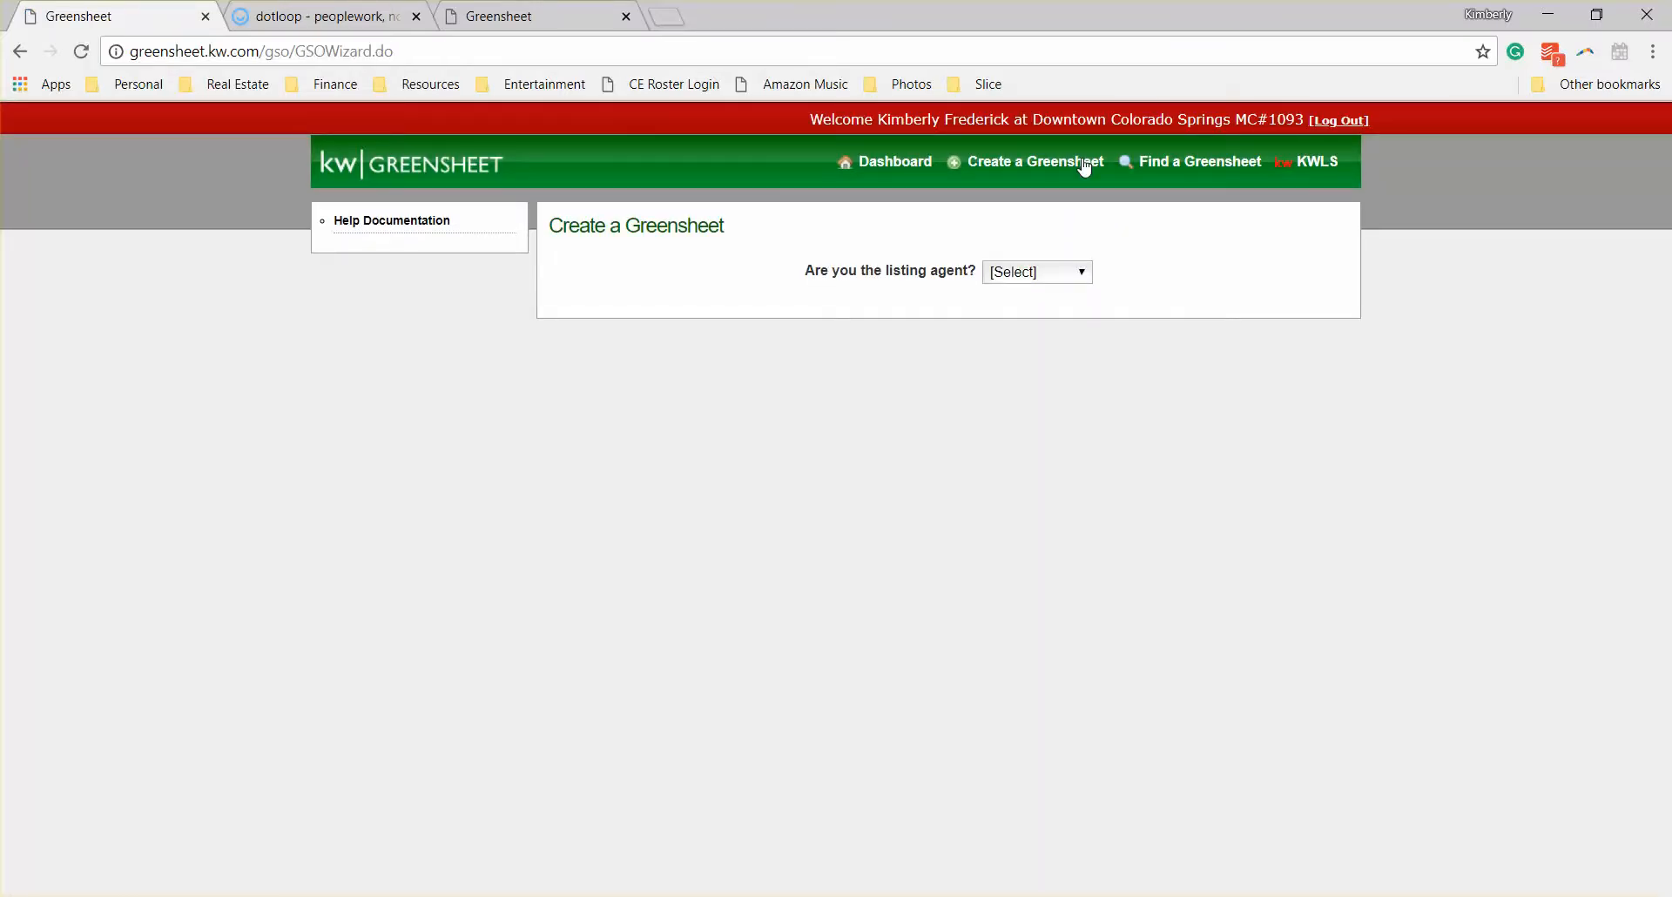
pyautogui.click(1031, 280)
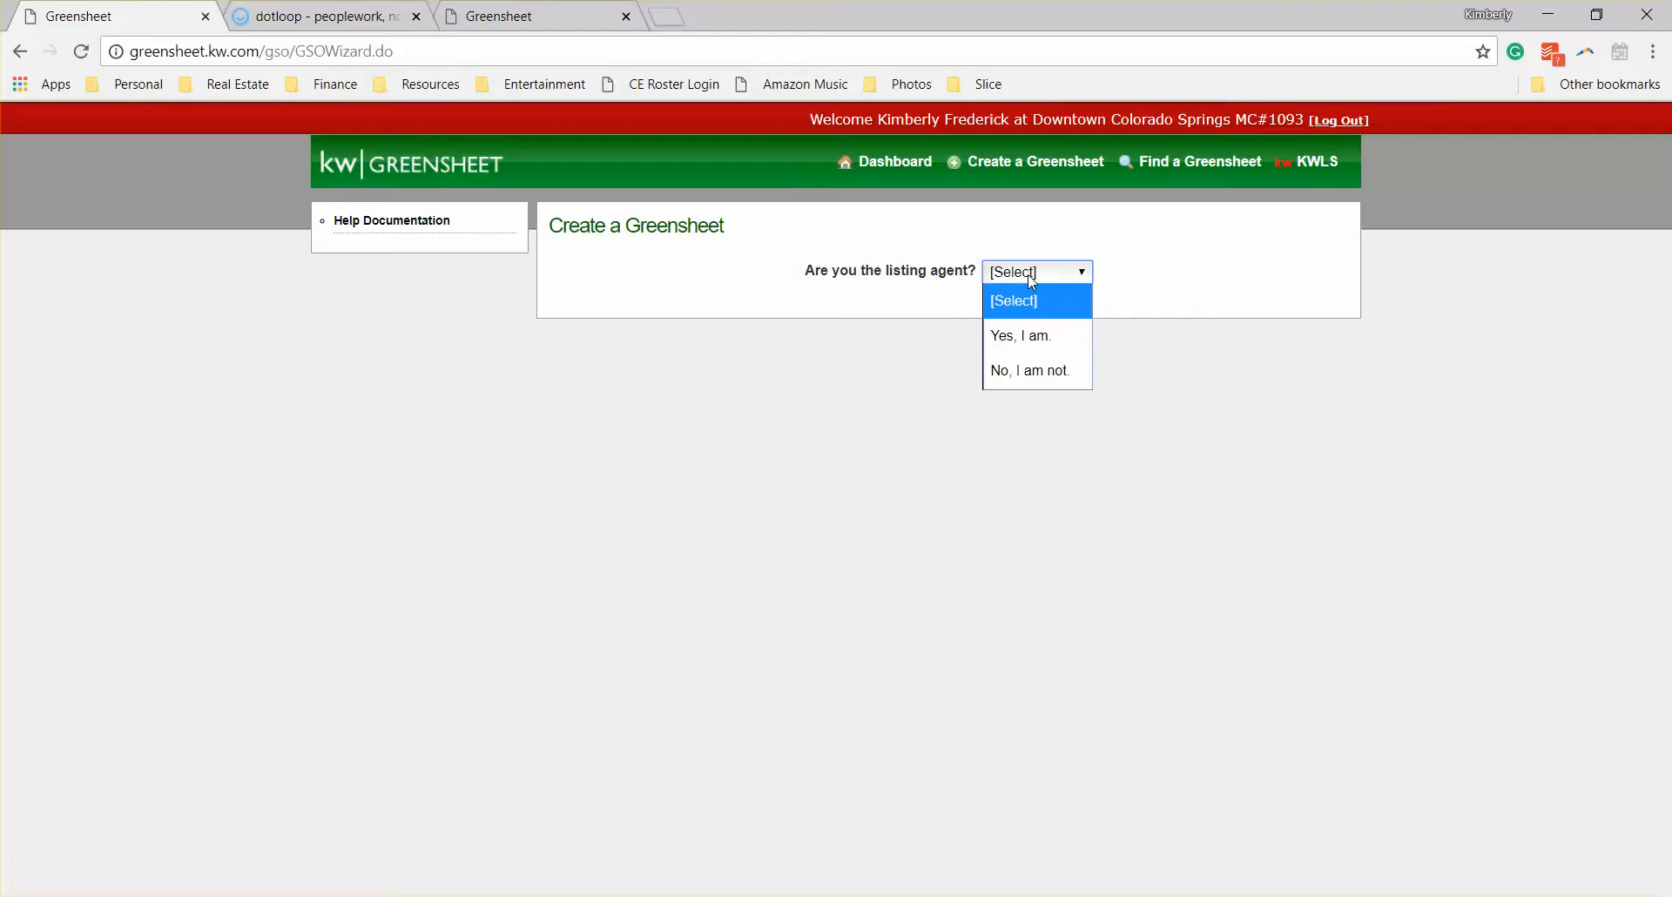
pyautogui.click(1048, 372)
pyautogui.click(1047, 324)
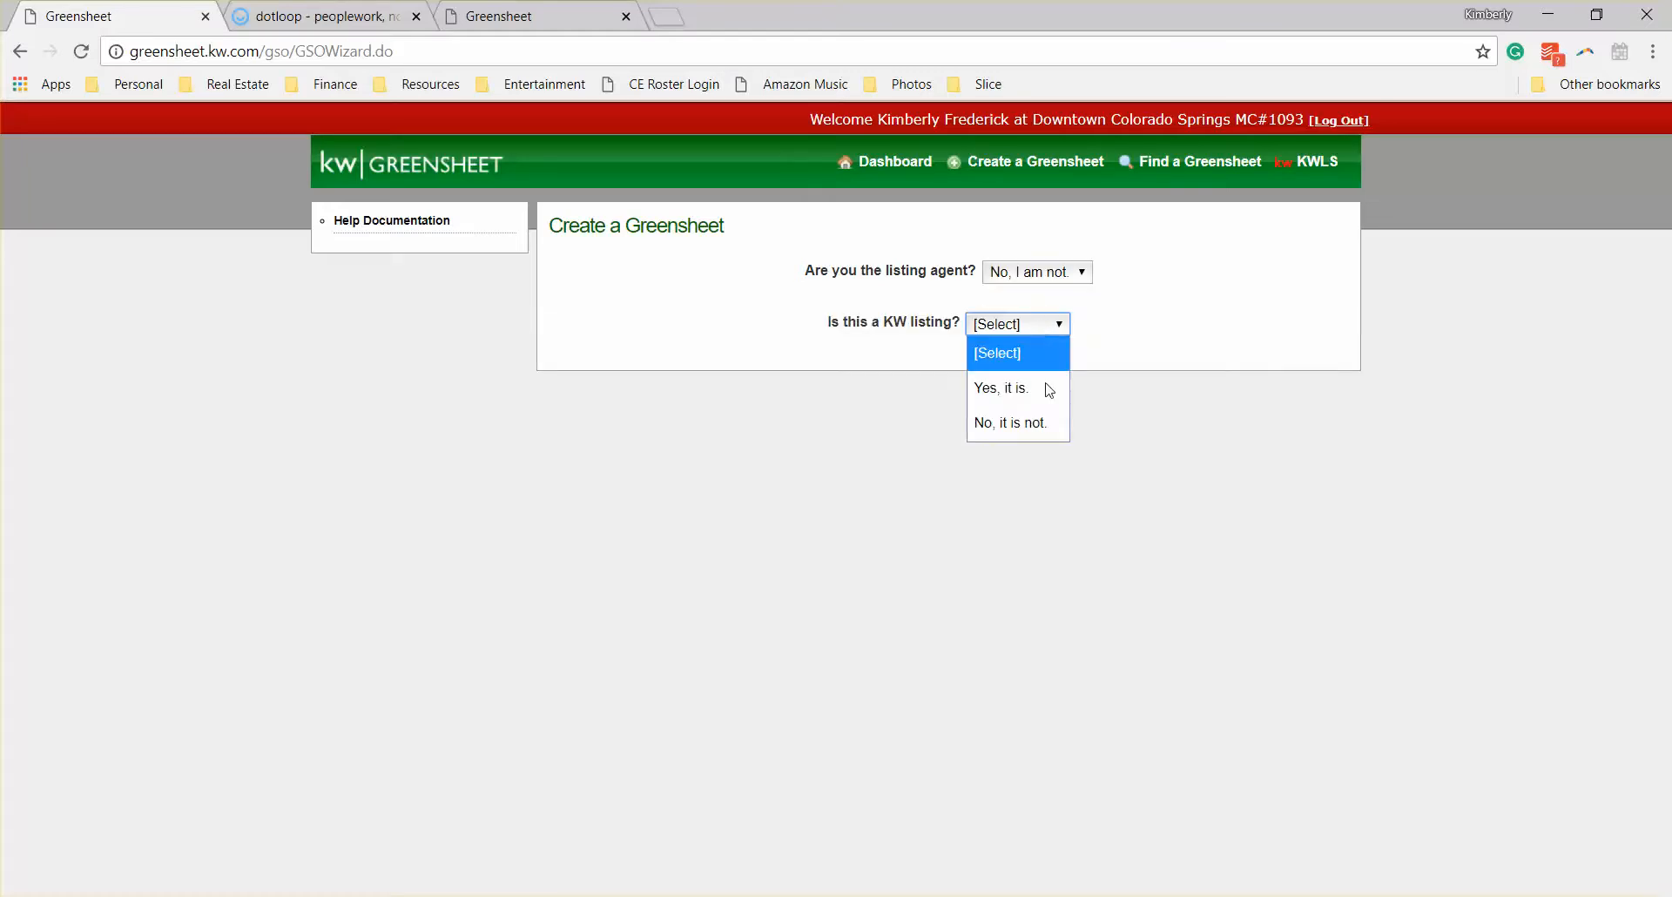
pyautogui.click(1045, 422)
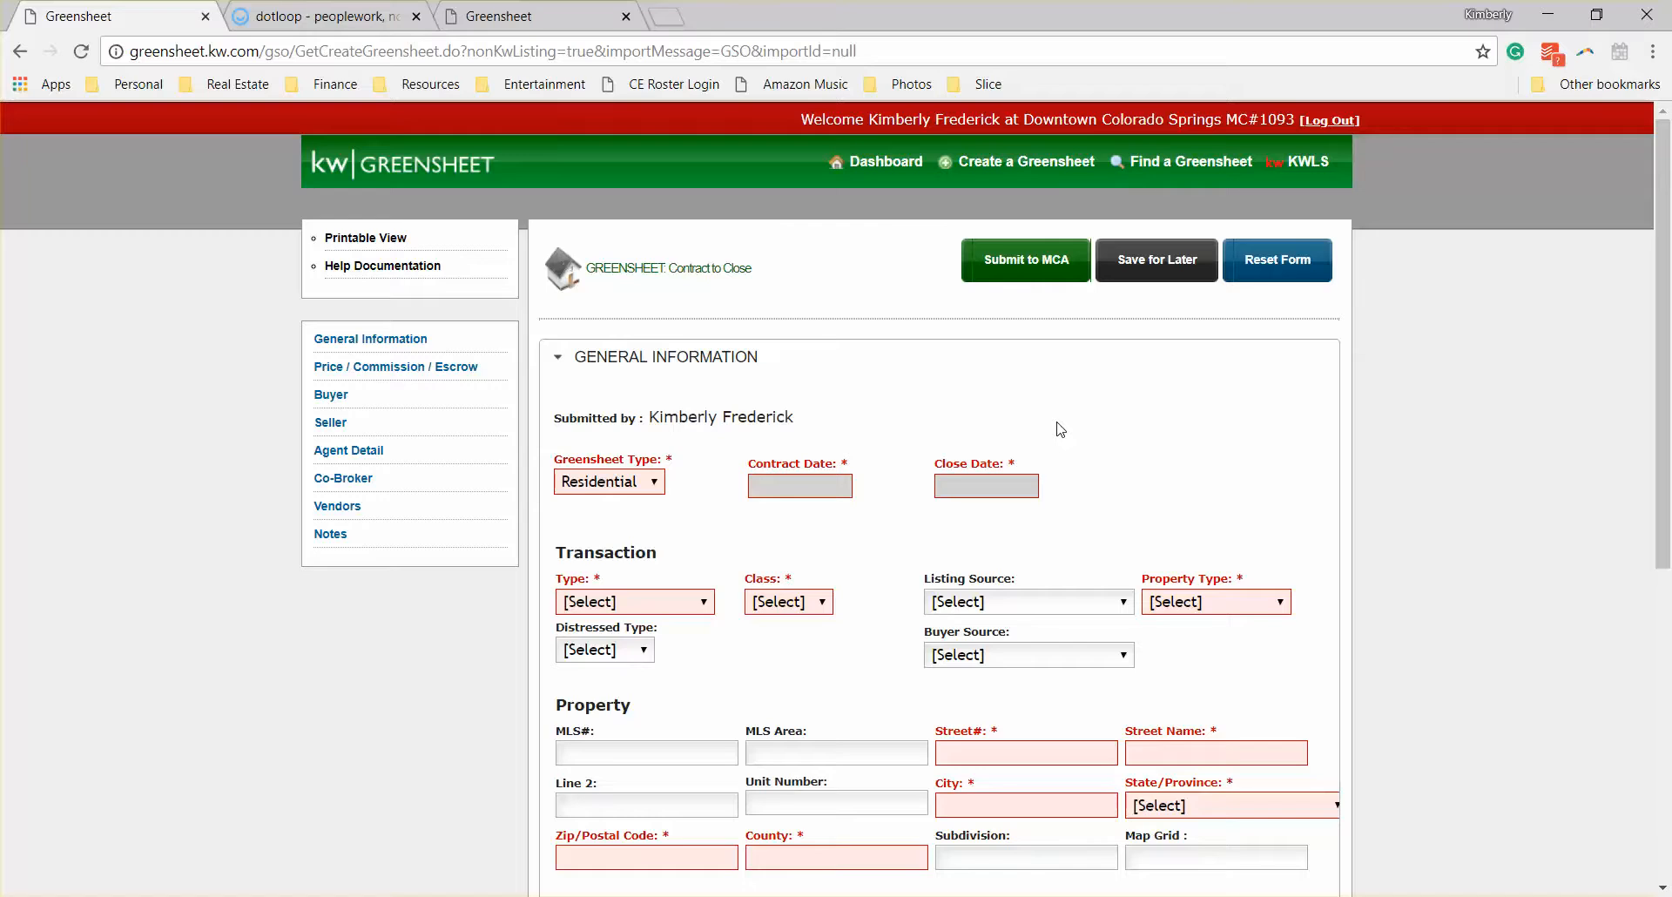
# Step: Try the transaction types Listing Sold and Other to compare the class options each one offers
pyautogui.click(626, 605)
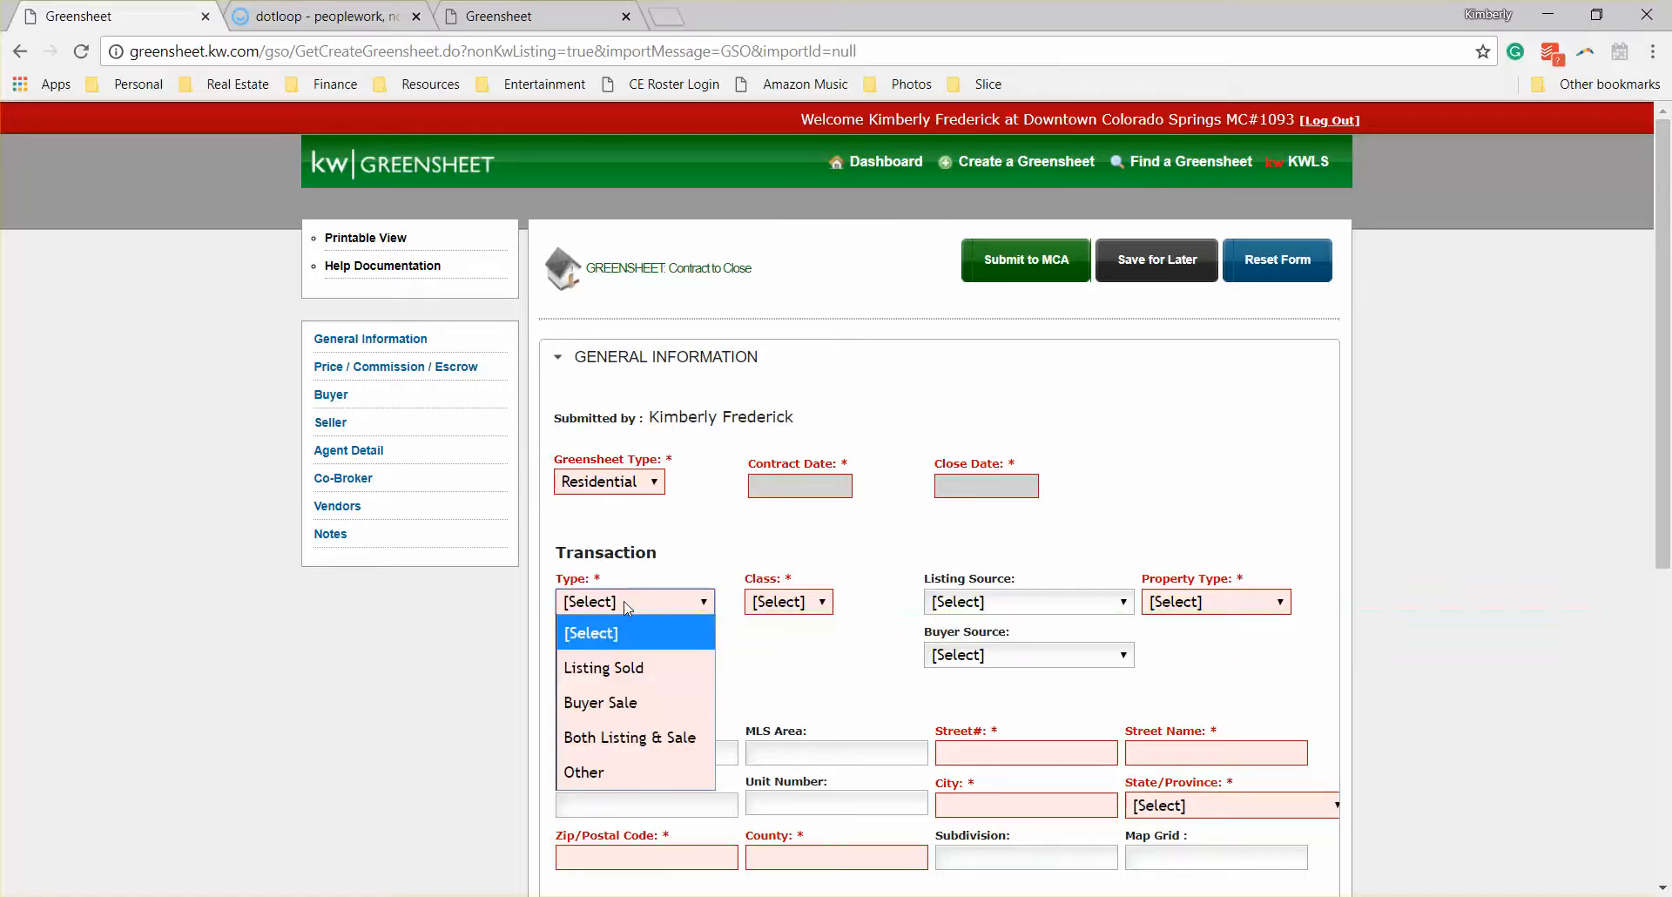
pyautogui.click(654, 668)
pyautogui.click(810, 603)
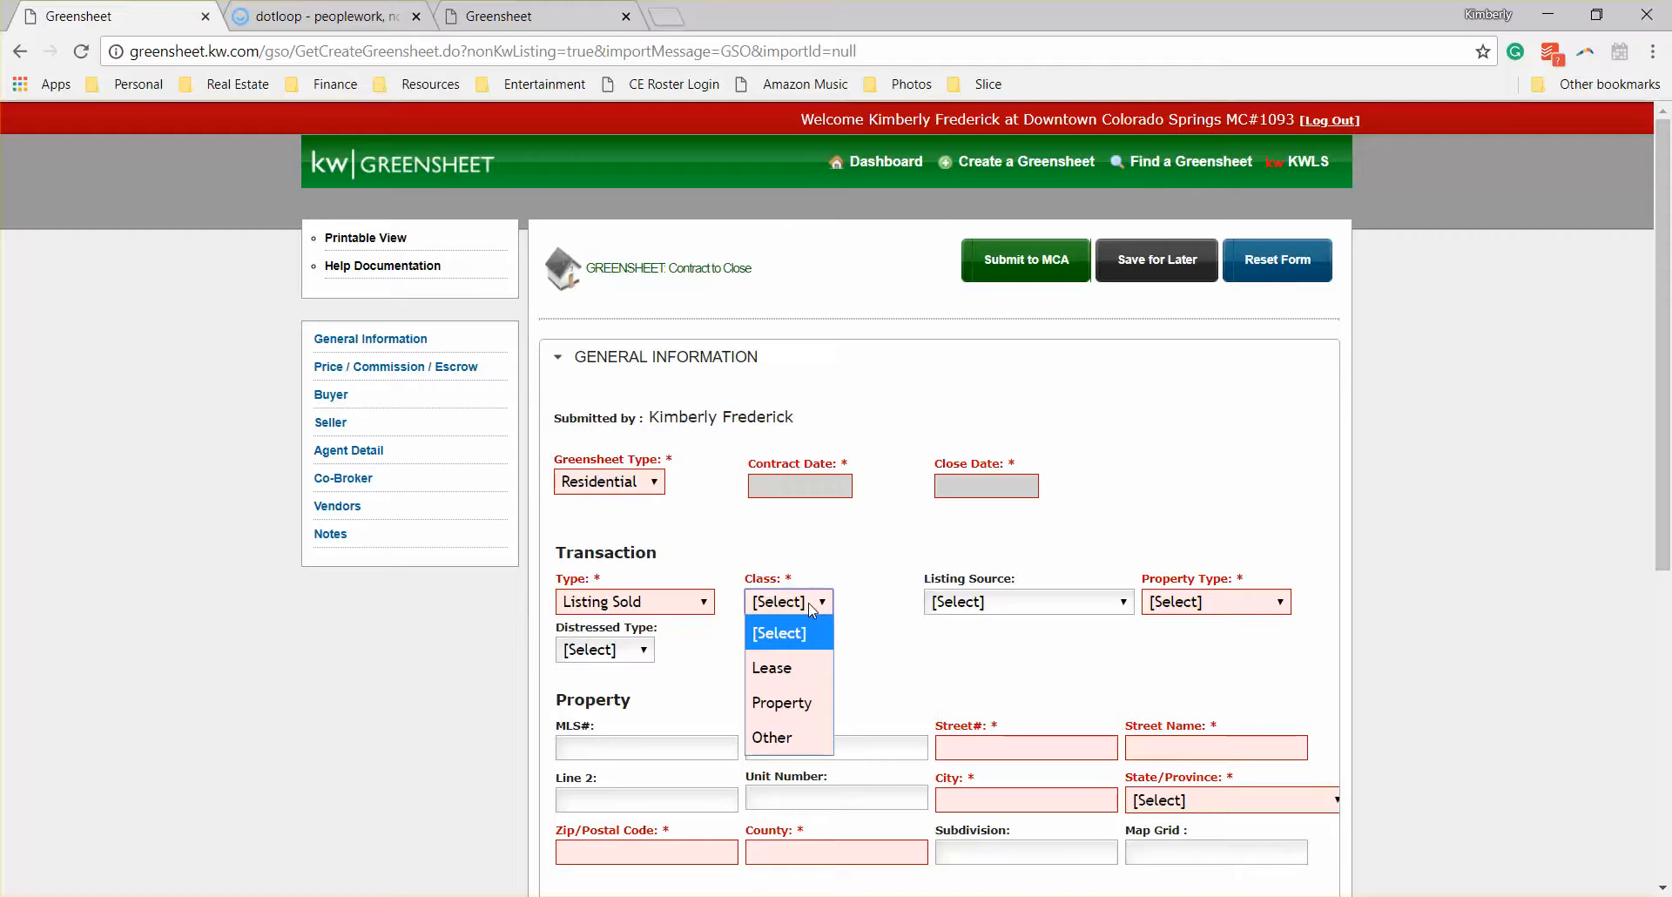
pyautogui.click(659, 605)
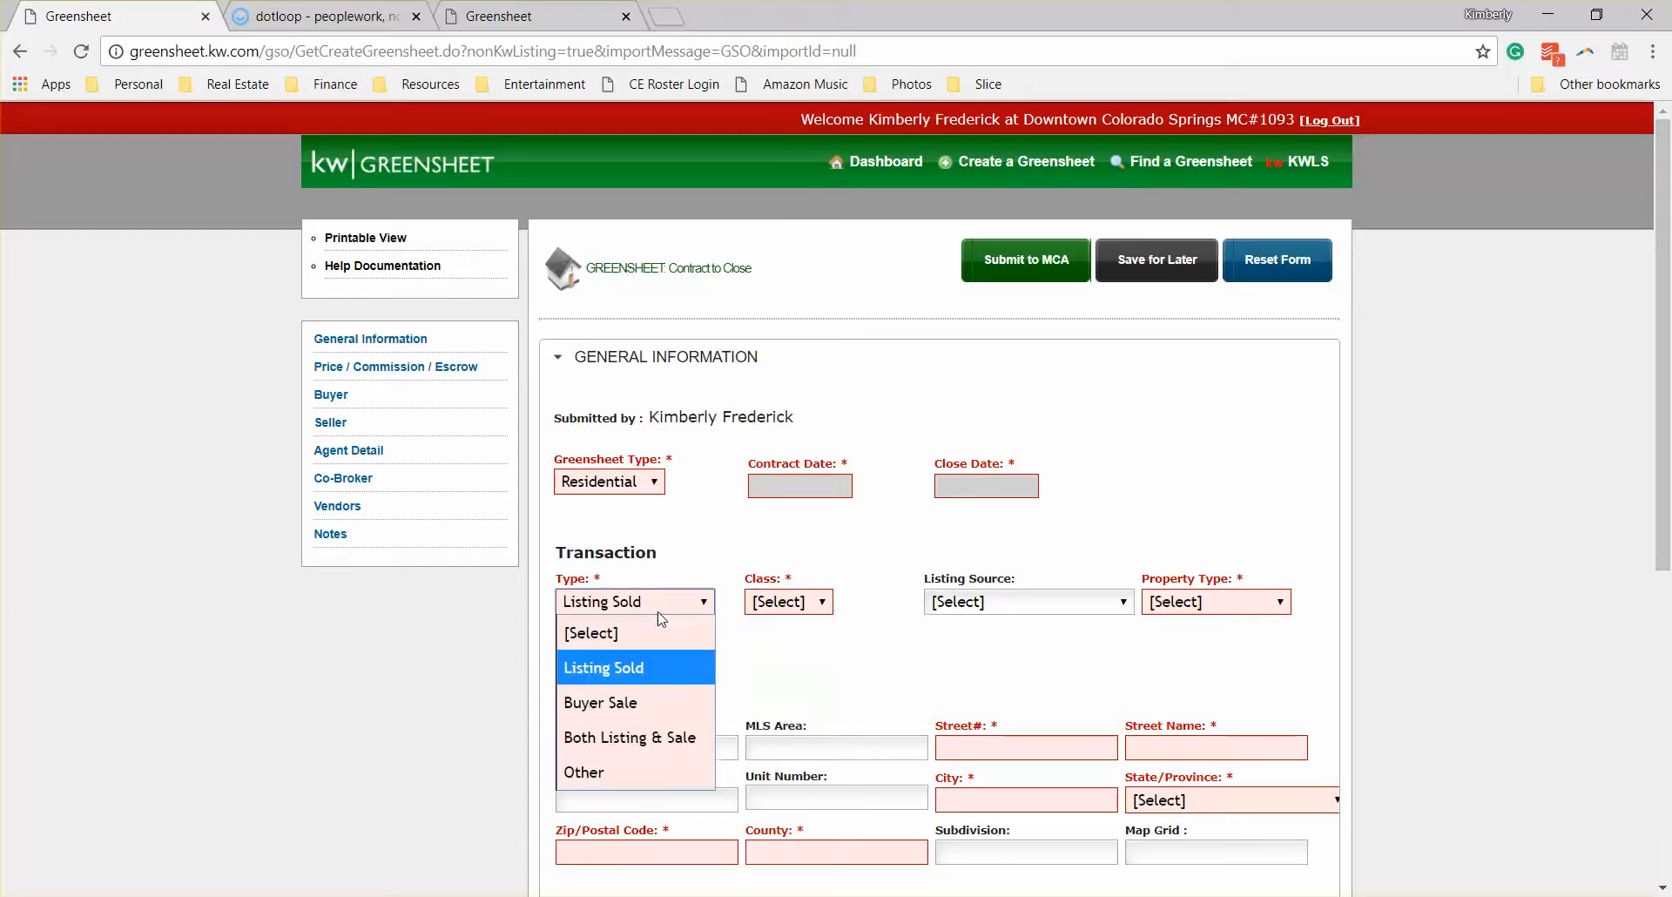
pyautogui.click(653, 769)
pyautogui.click(797, 600)
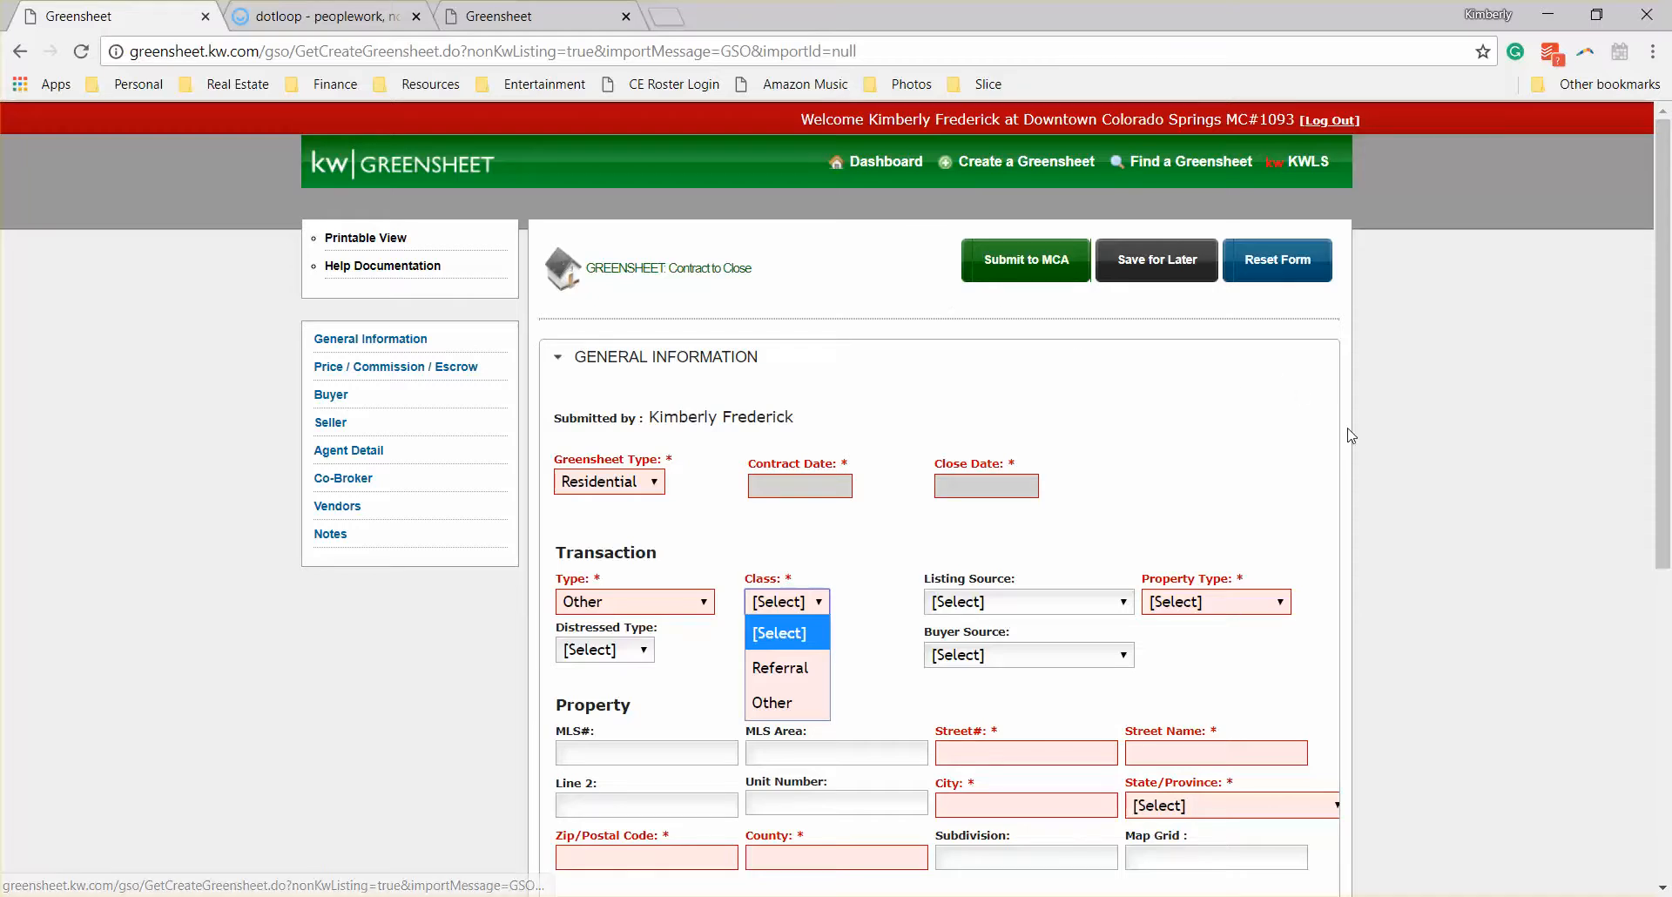
# Step: Set the residential Greensheet's contract date to 06/20/2018 and its close date to 06/30/2018
pyautogui.scroll(-3, 1361, 439)
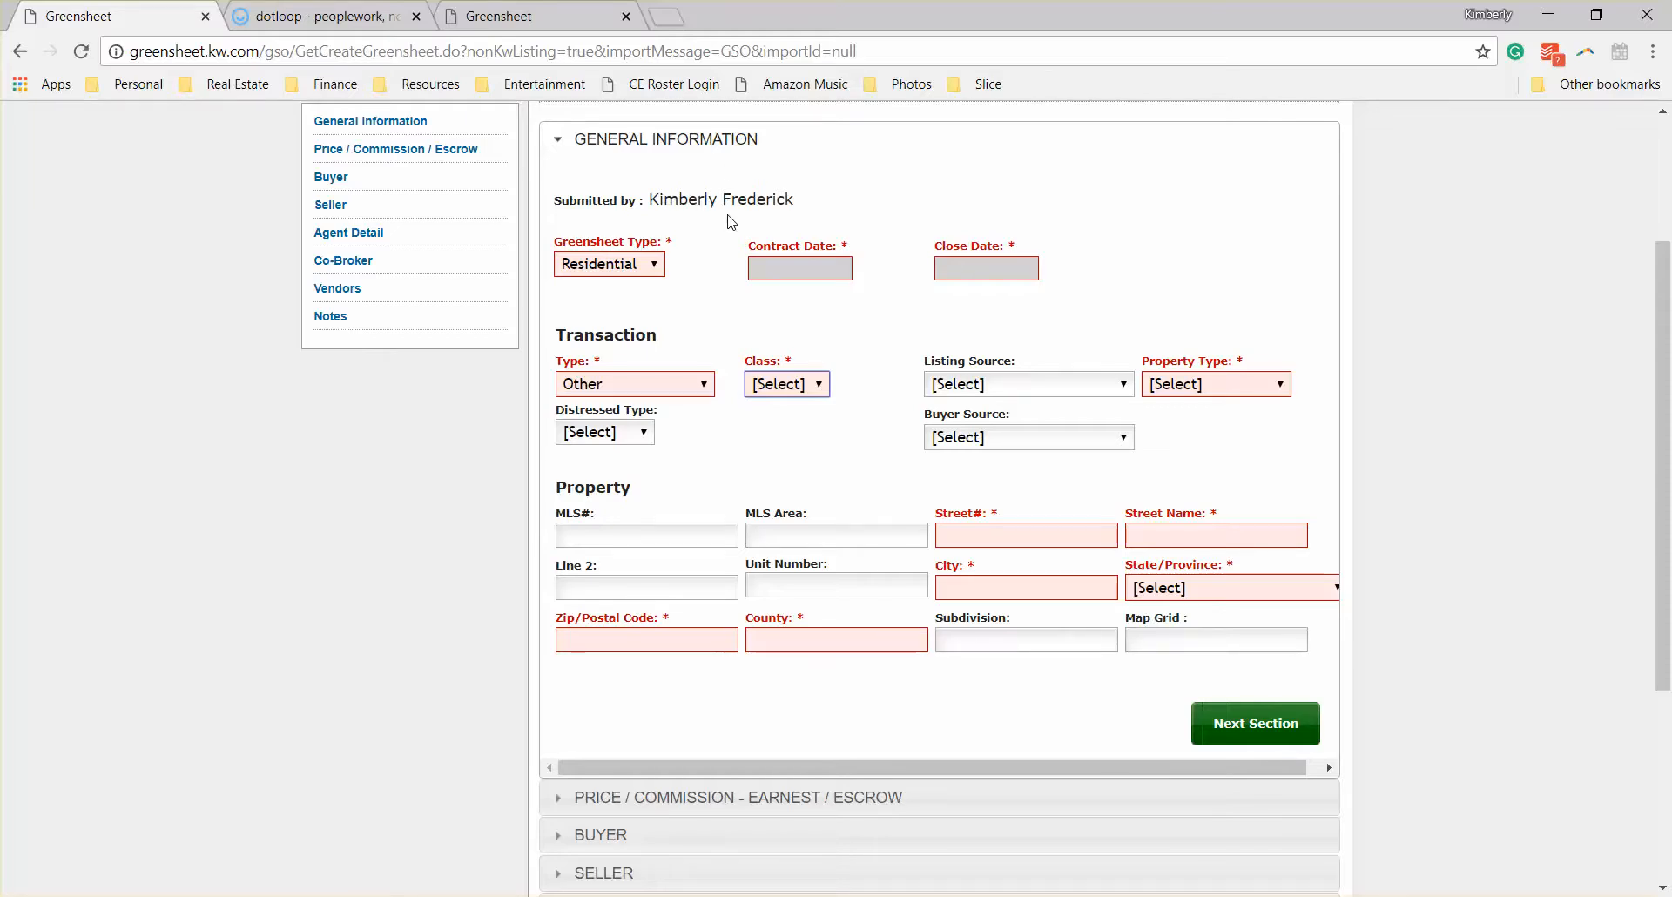
pyautogui.click(652, 269)
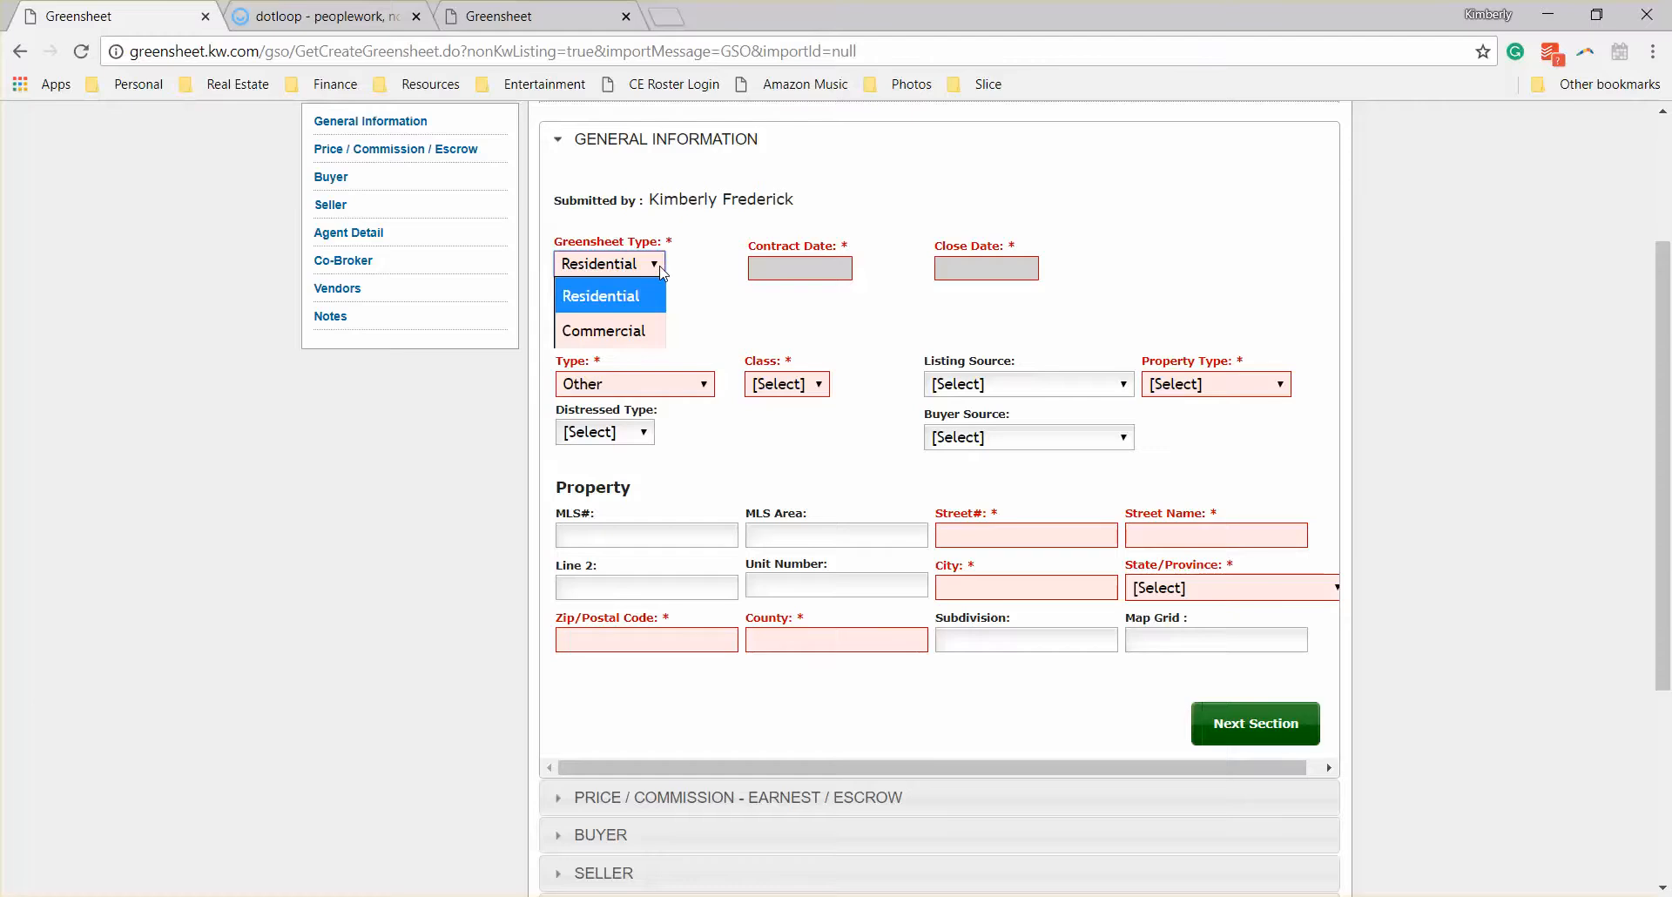
pyautogui.click(790, 270)
pyautogui.click(789, 270)
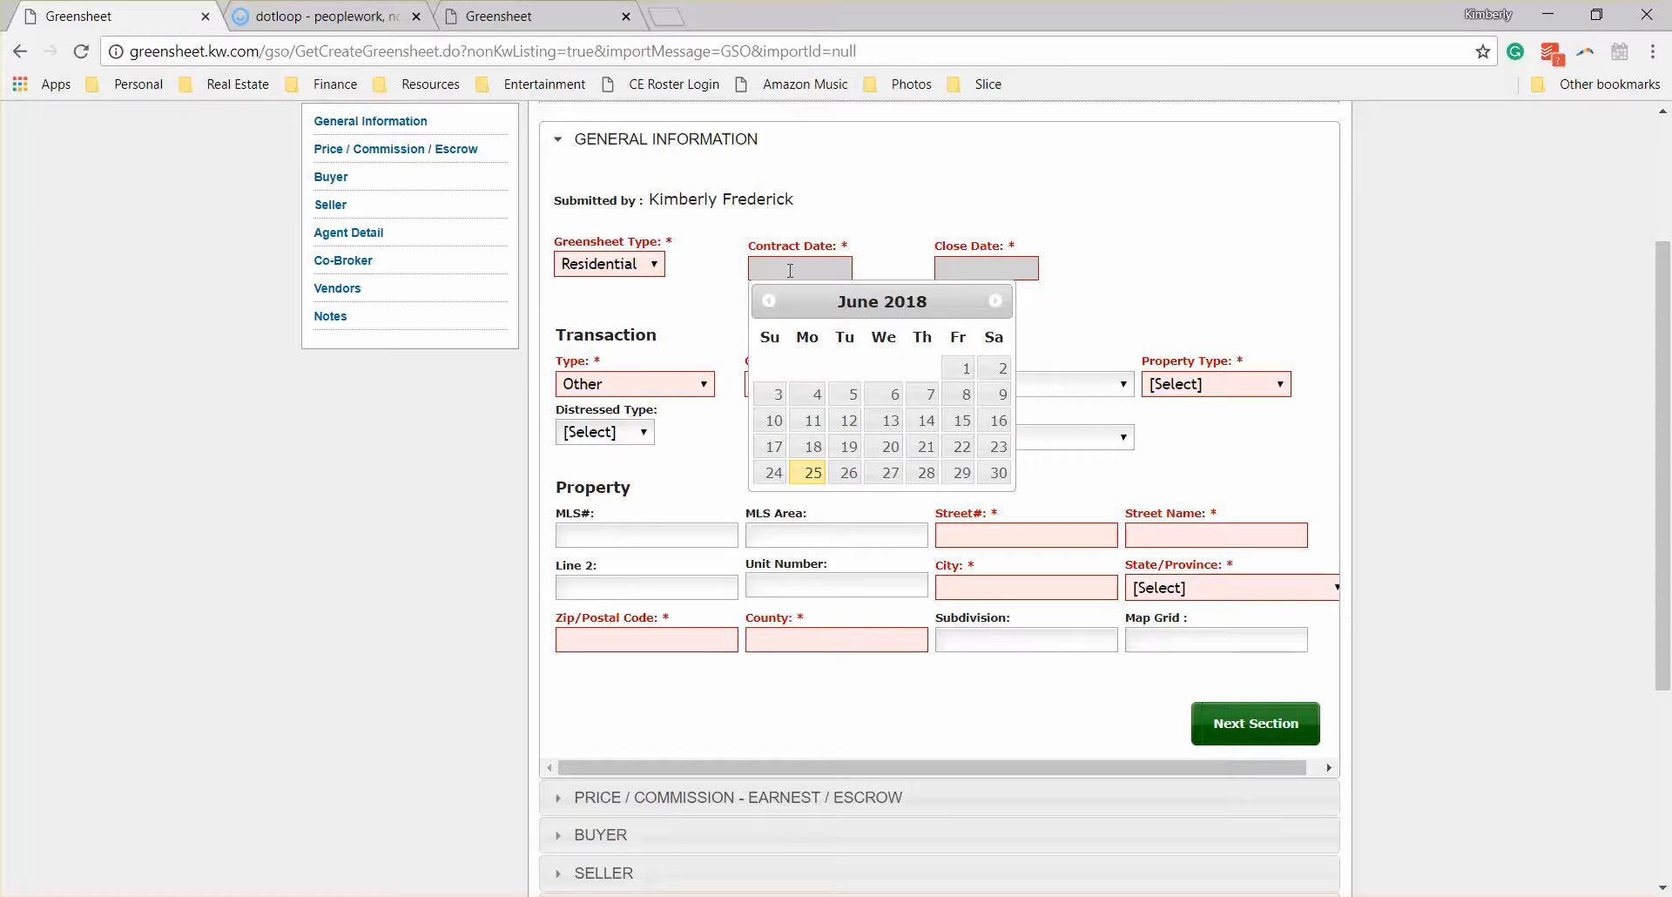
pyautogui.click(884, 449)
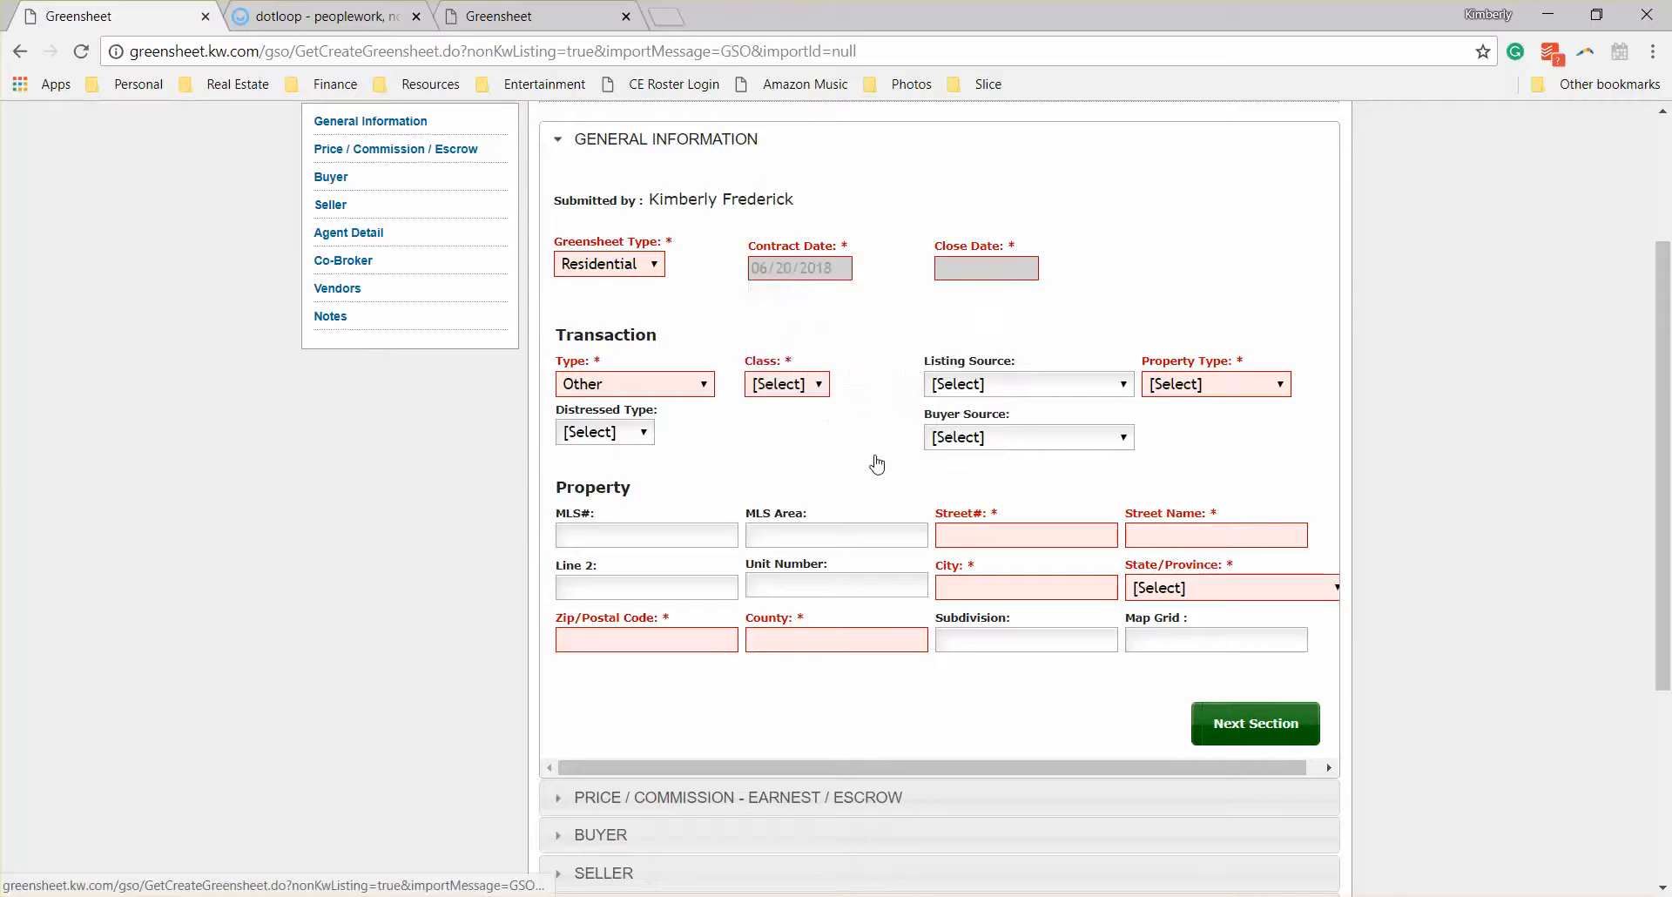
pyautogui.click(998, 273)
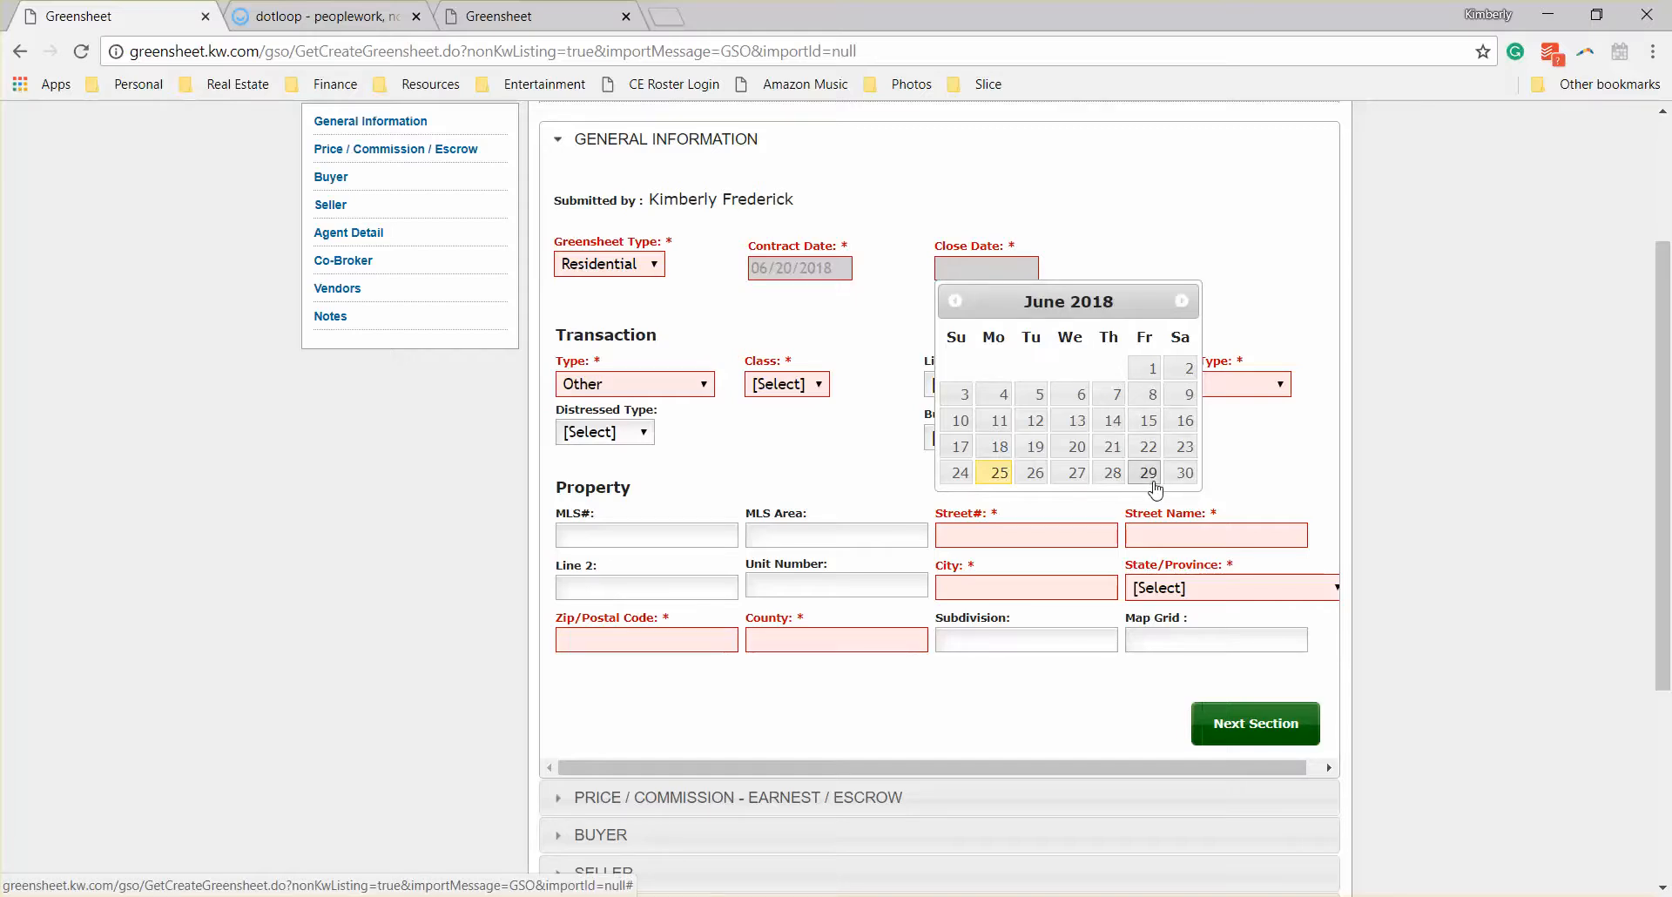
pyautogui.click(1183, 473)
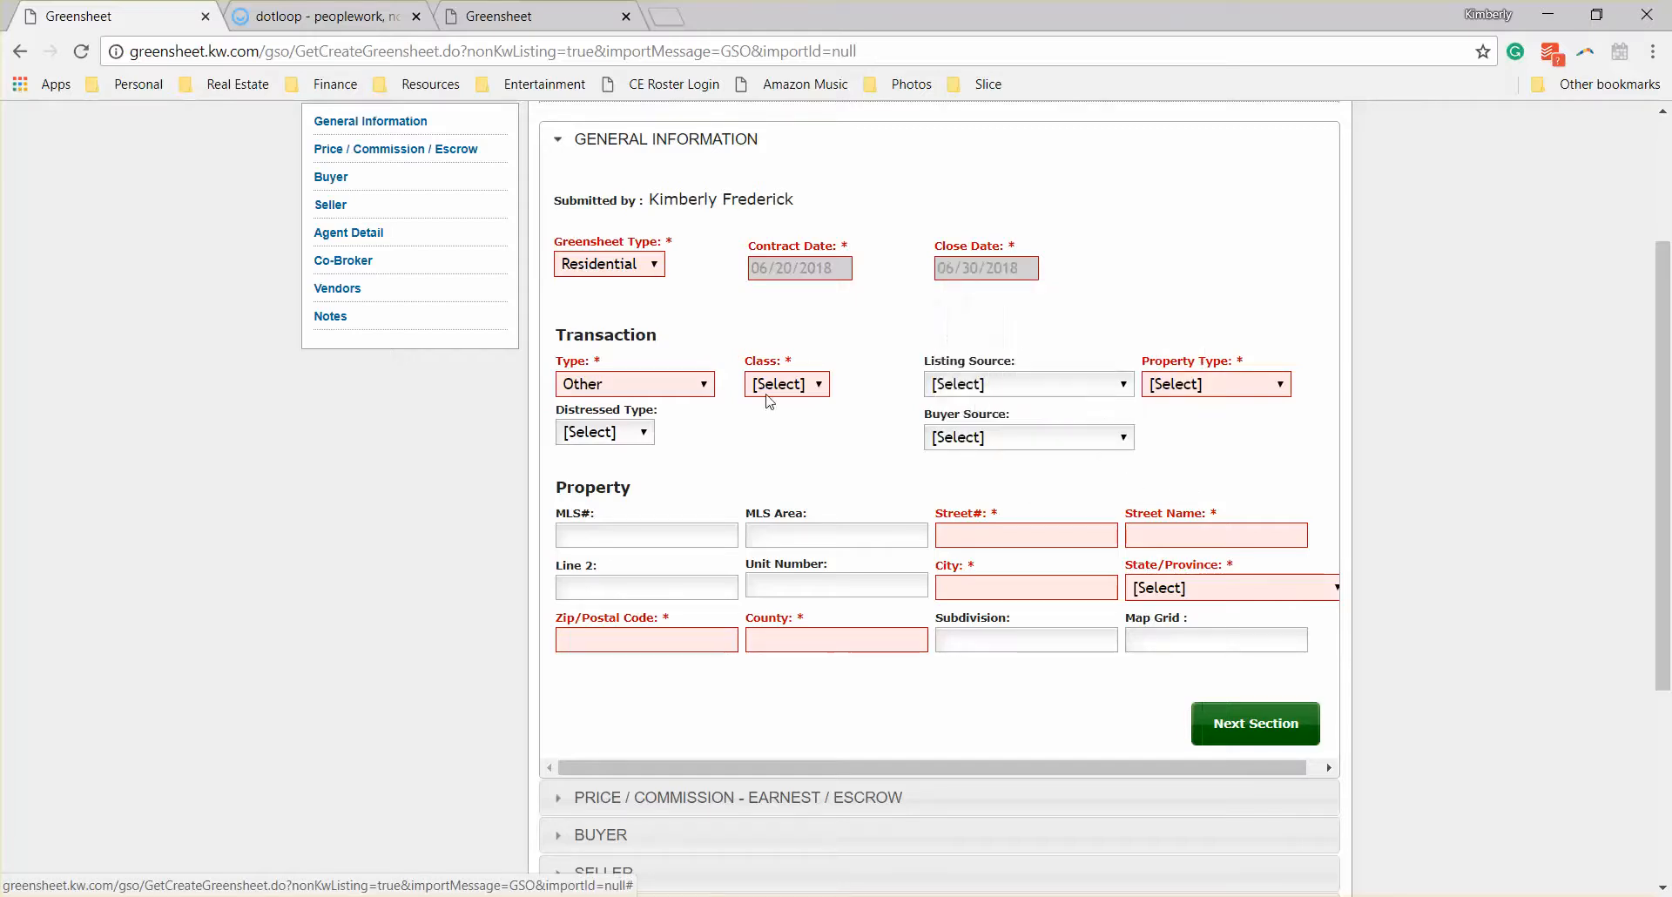
# Step: Set the transaction type to Listing Sold and the class to Property
pyautogui.click(658, 387)
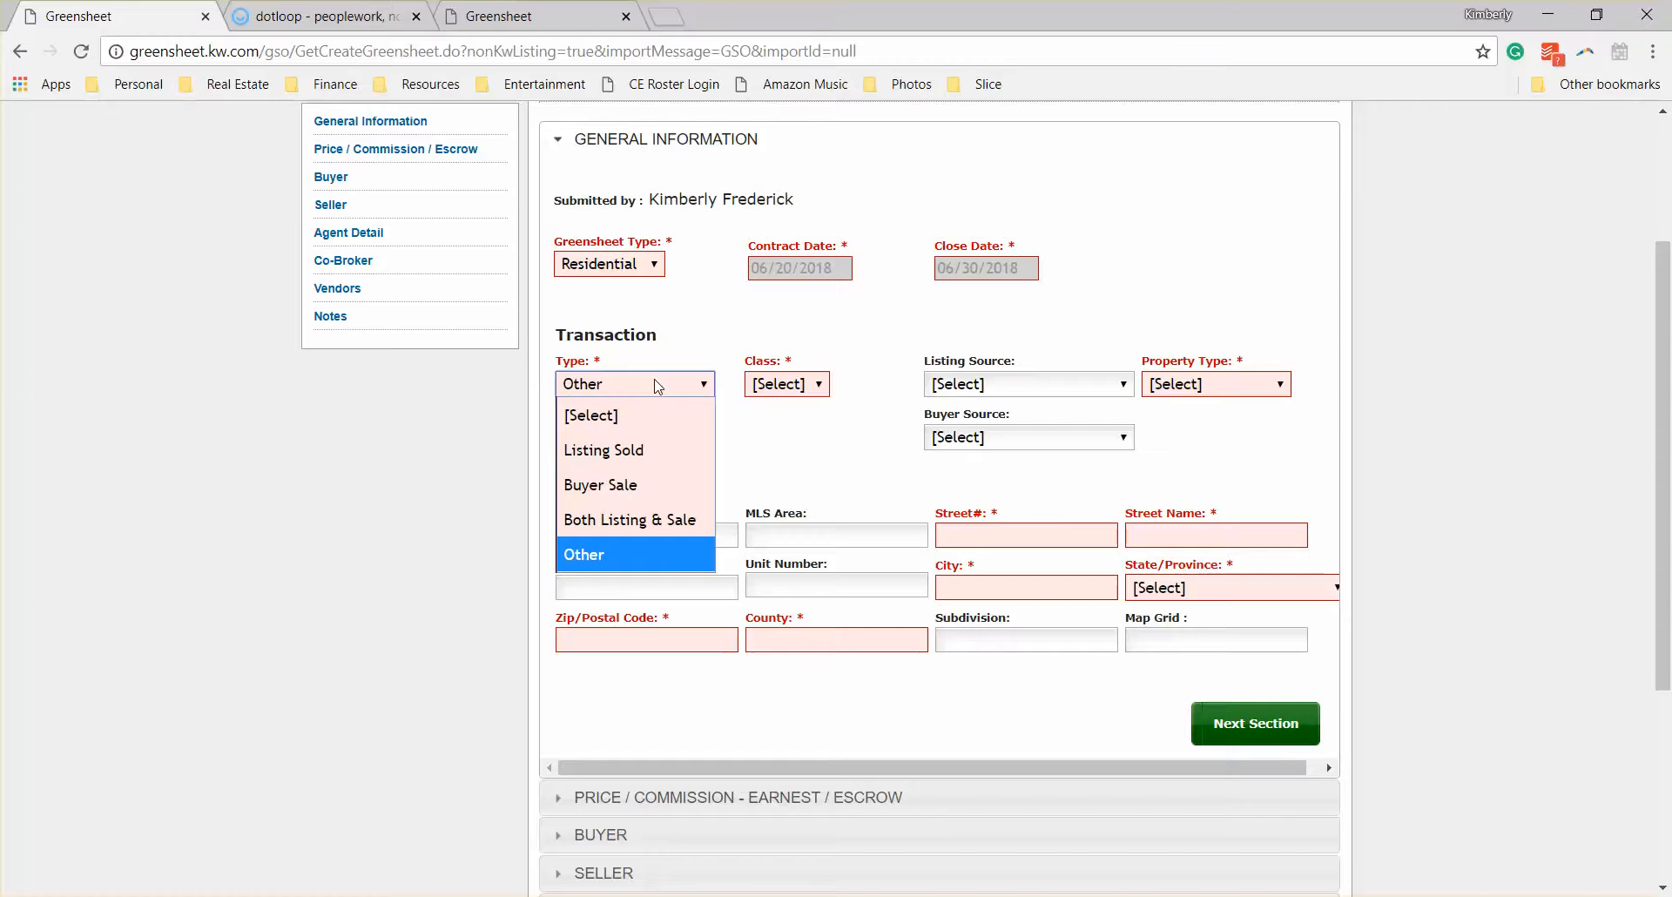
pyautogui.click(662, 461)
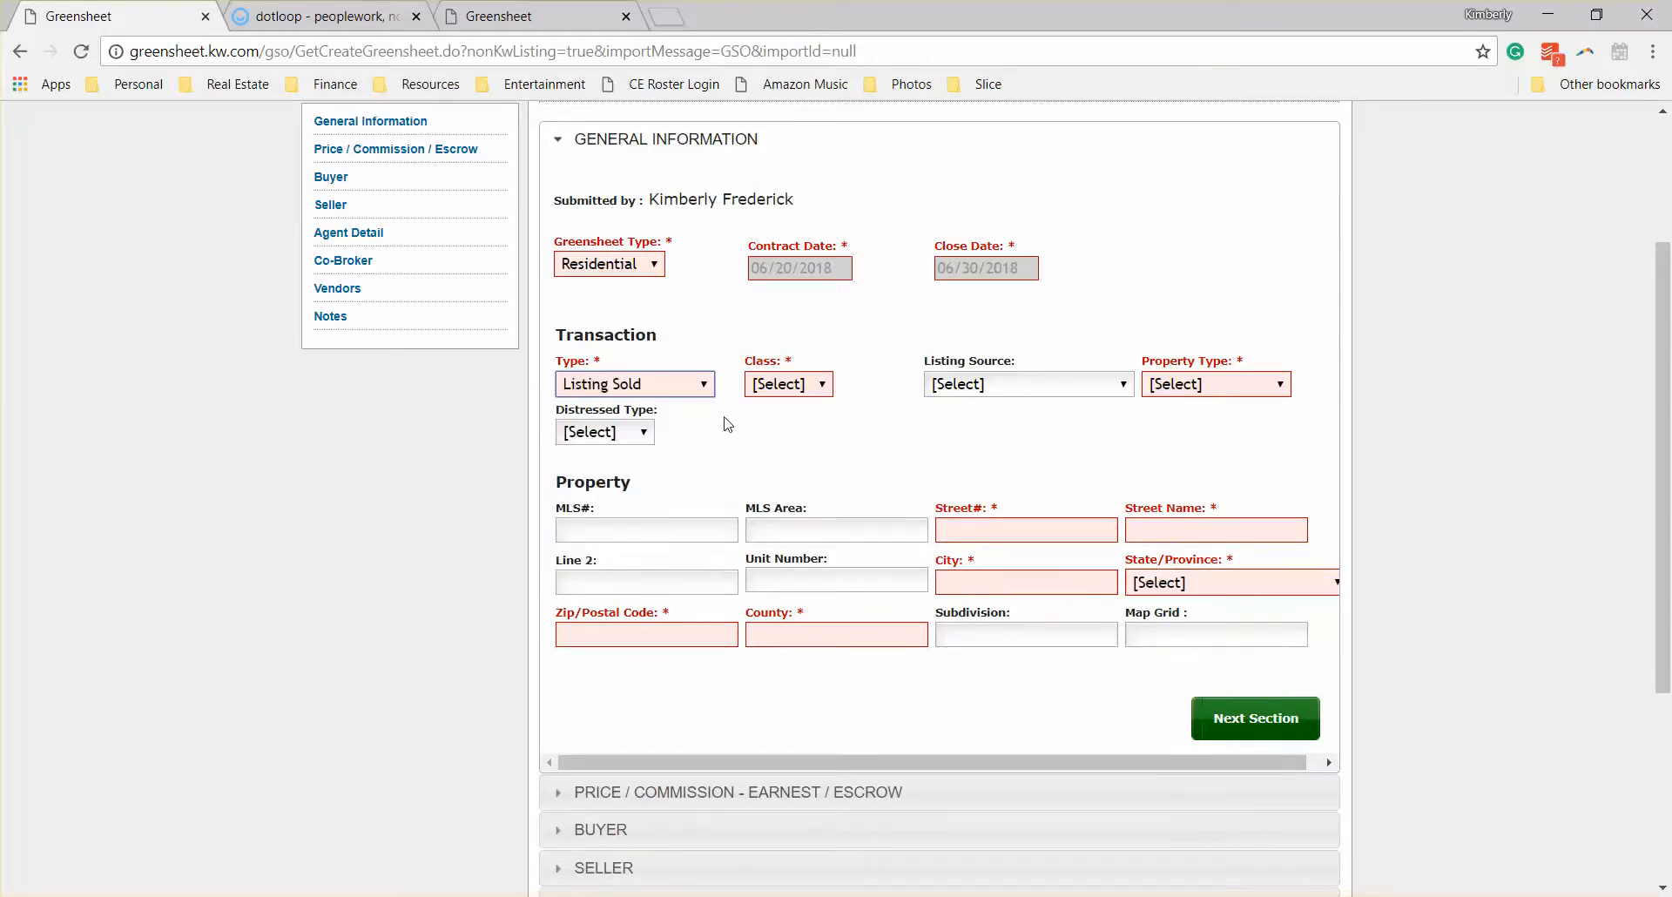
pyautogui.click(795, 391)
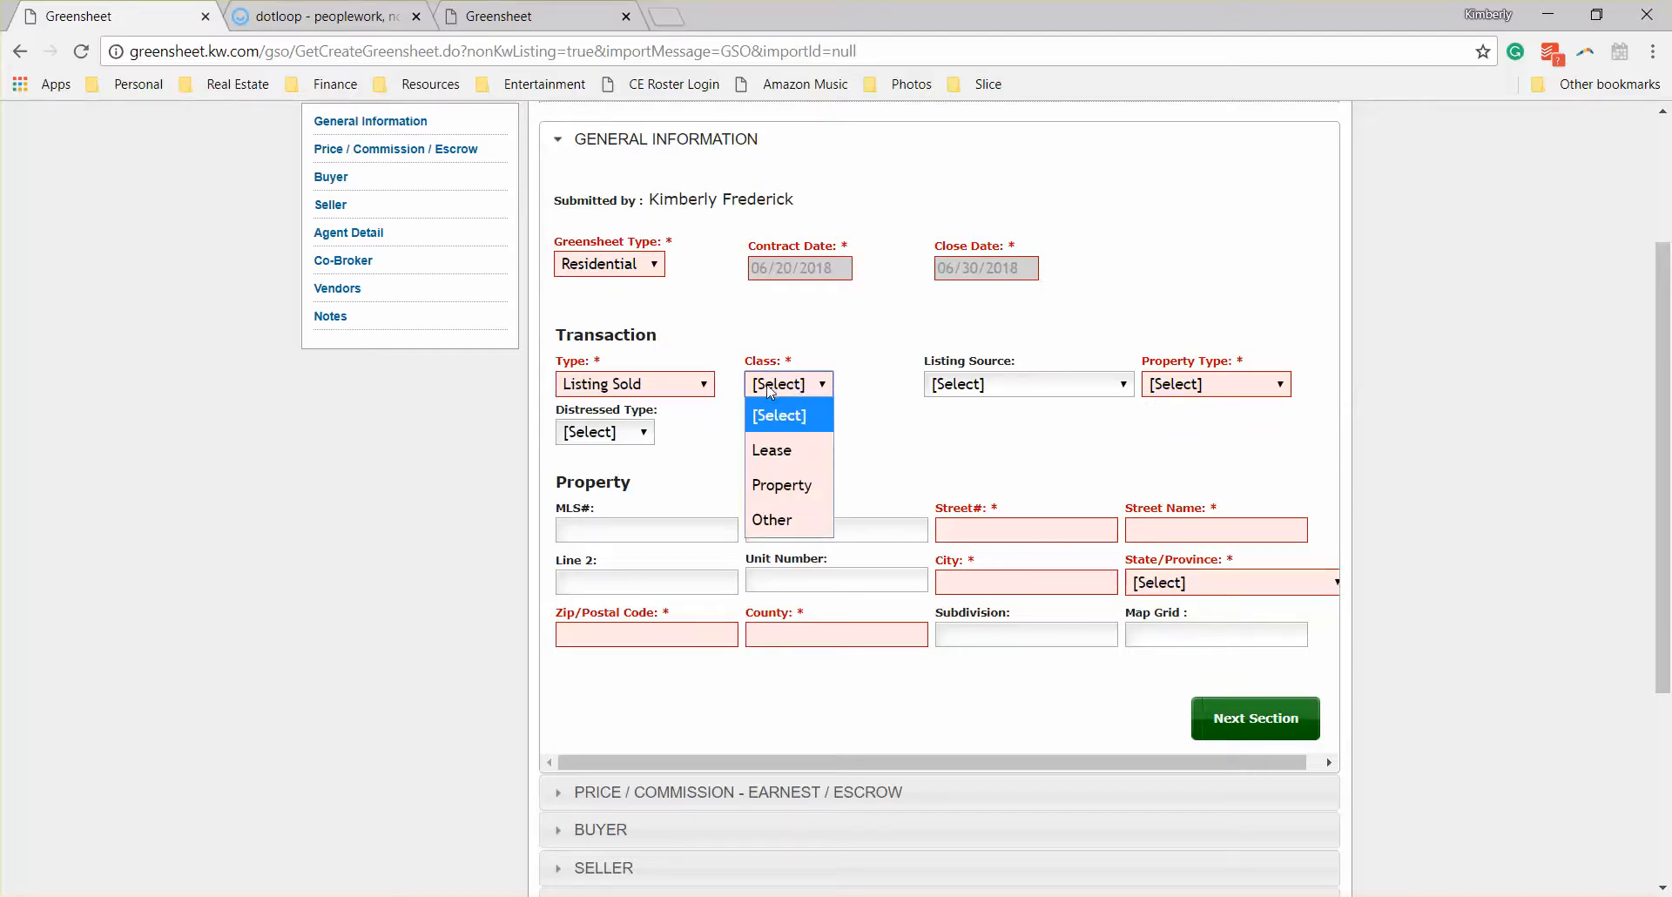
pyautogui.click(683, 384)
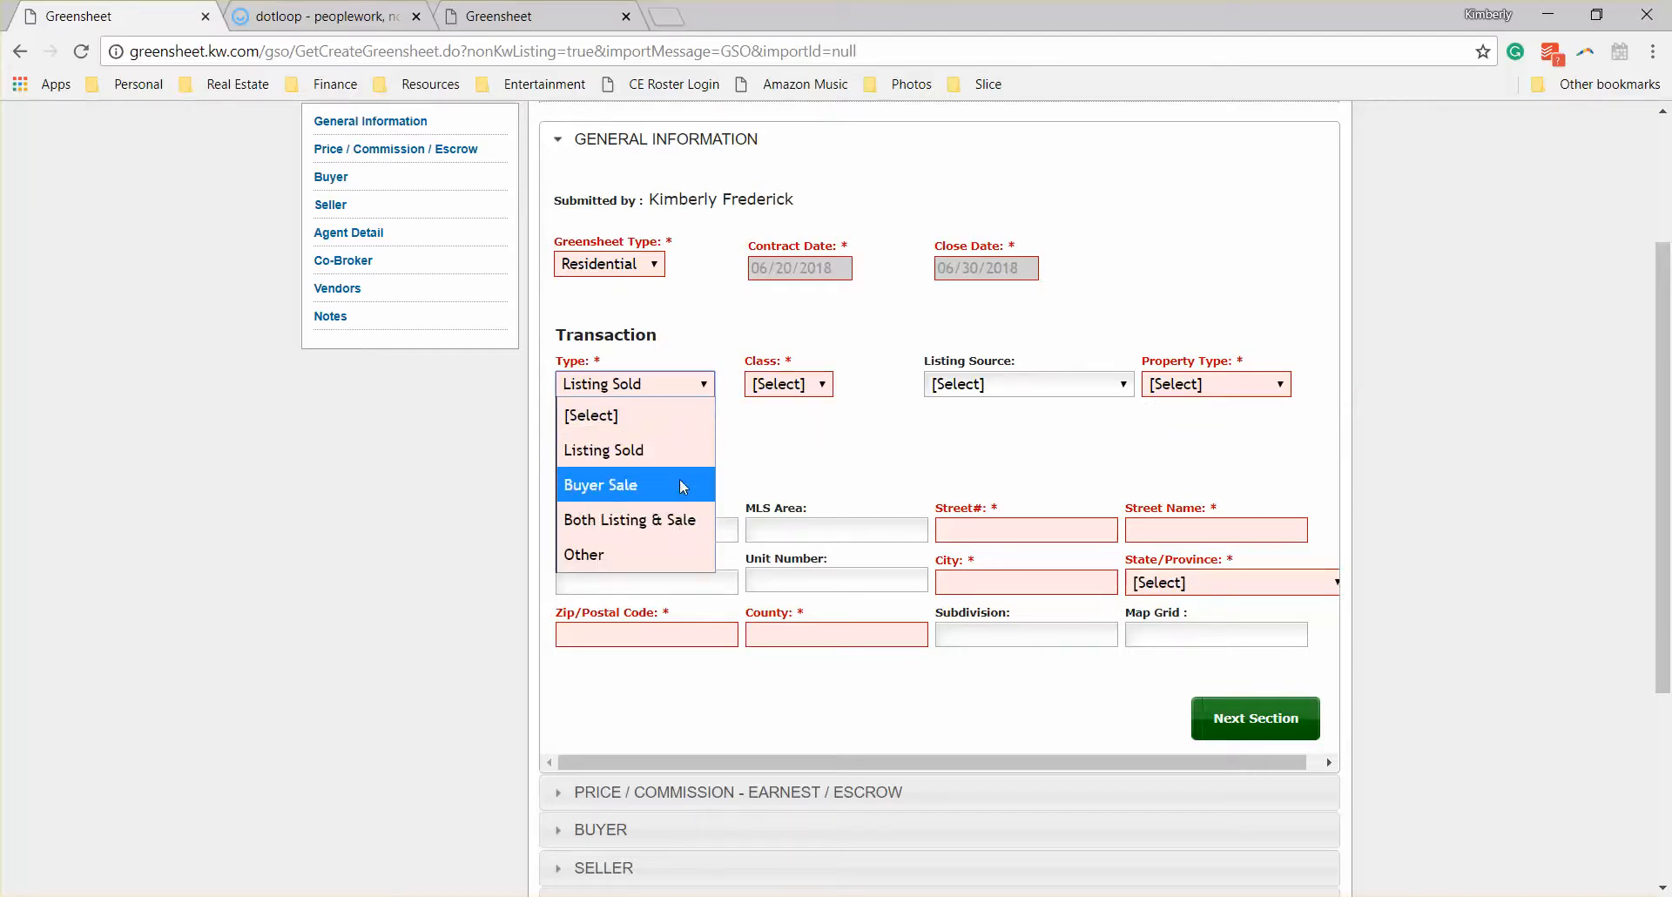
pyautogui.click(801, 384)
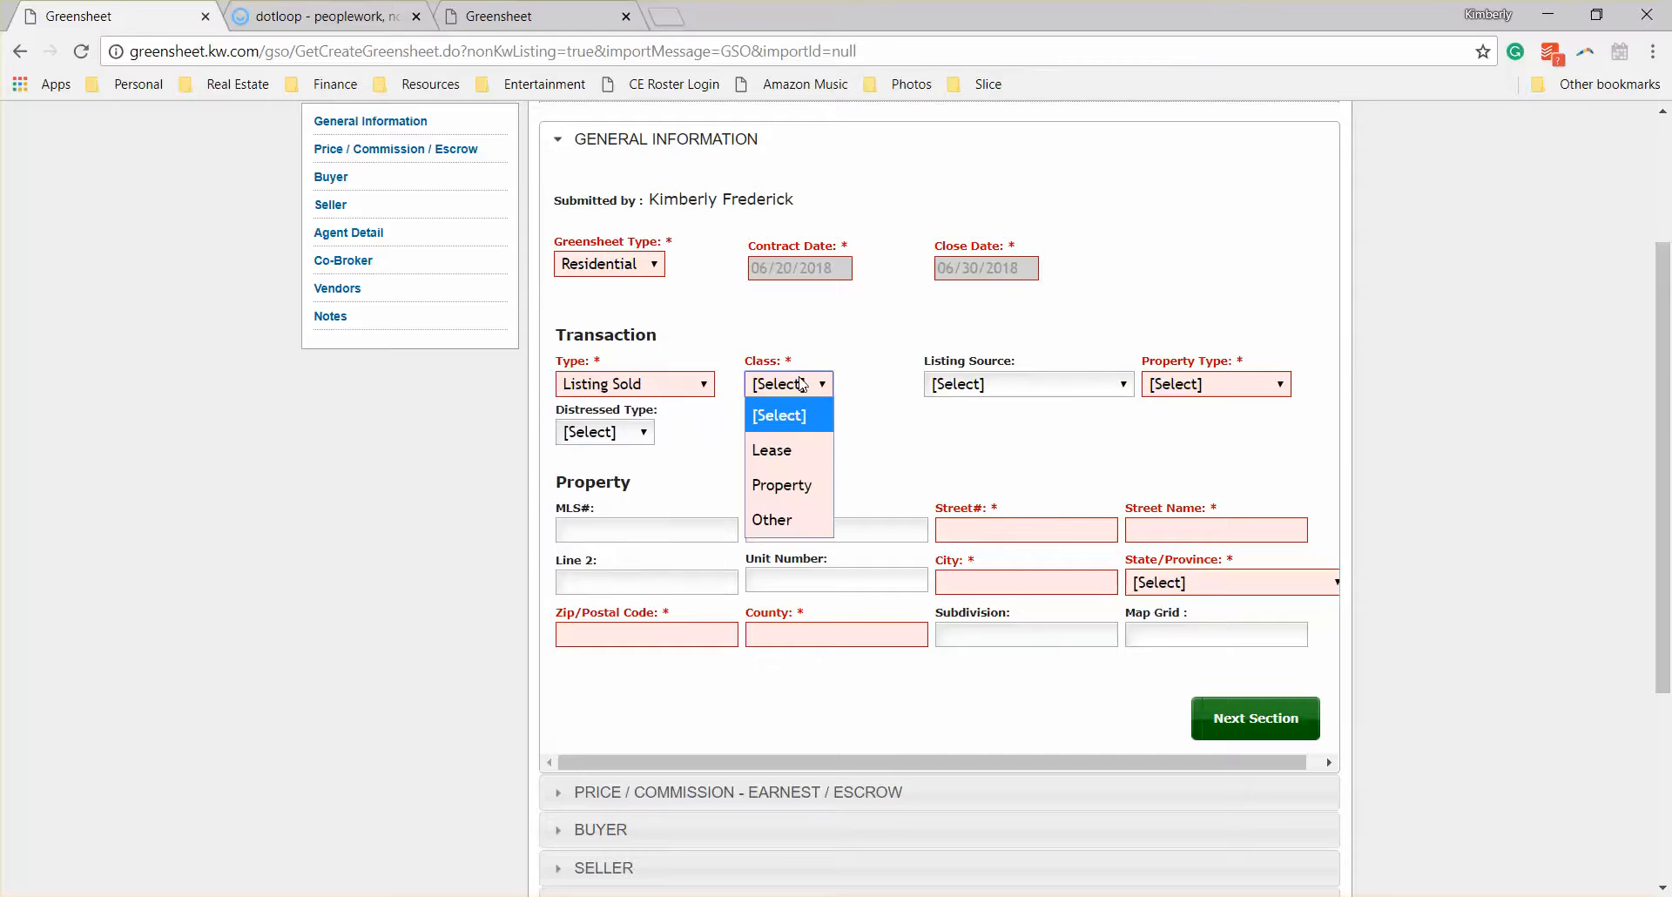
pyautogui.click(807, 486)
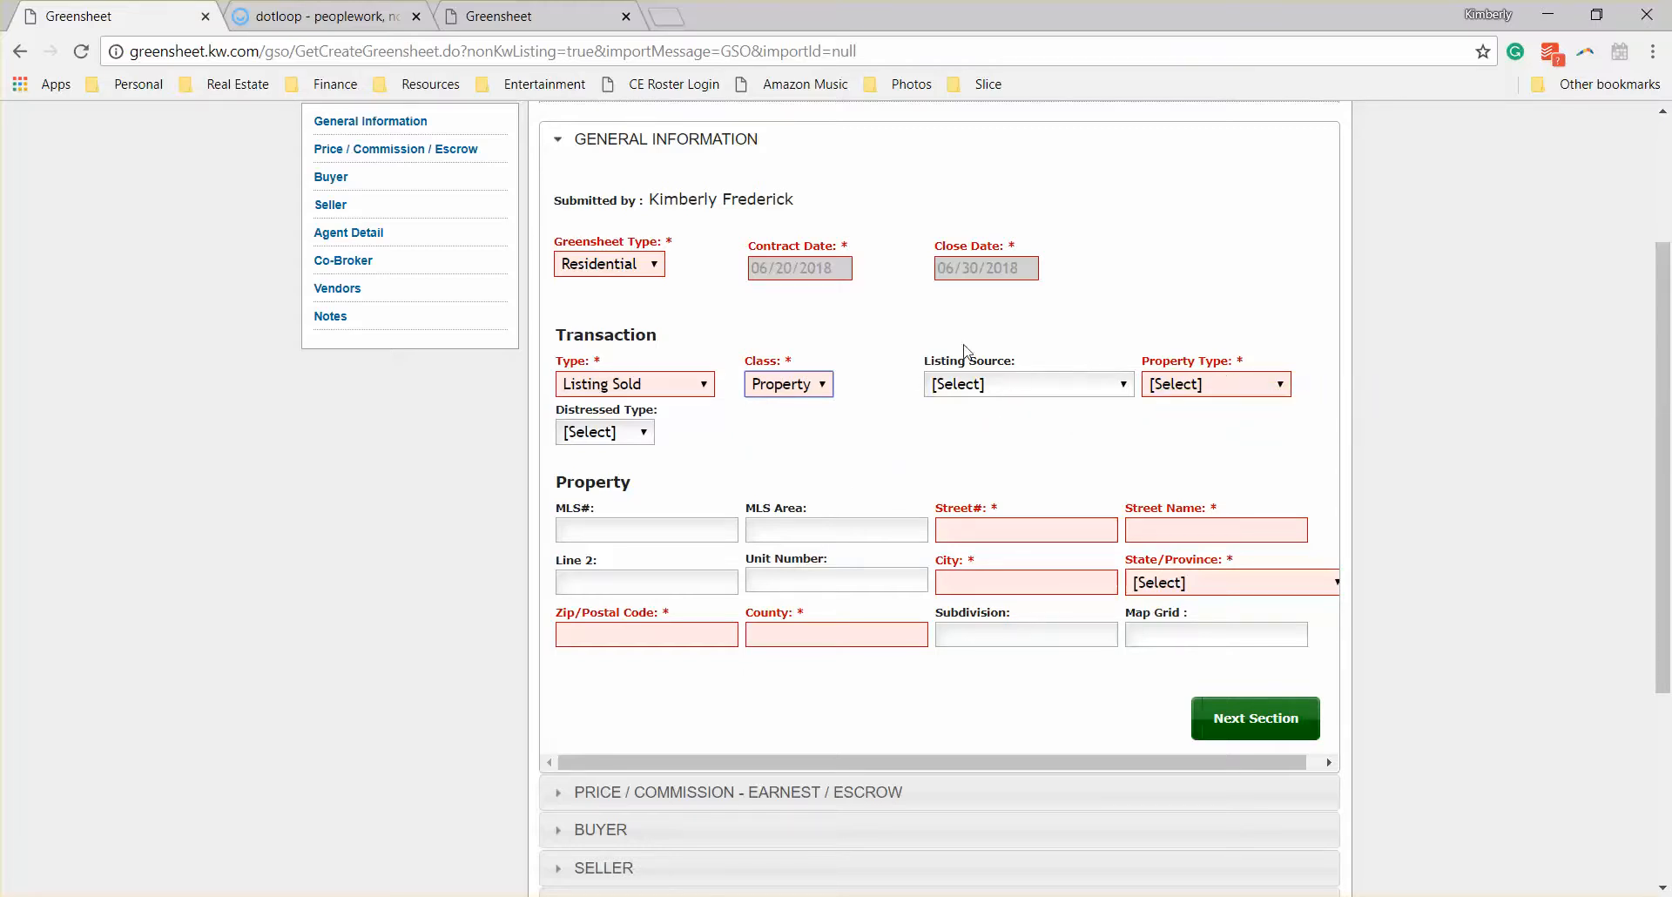
# Step: Set the transaction's property type to (R) Resale
pyautogui.moveTo(945, 390)
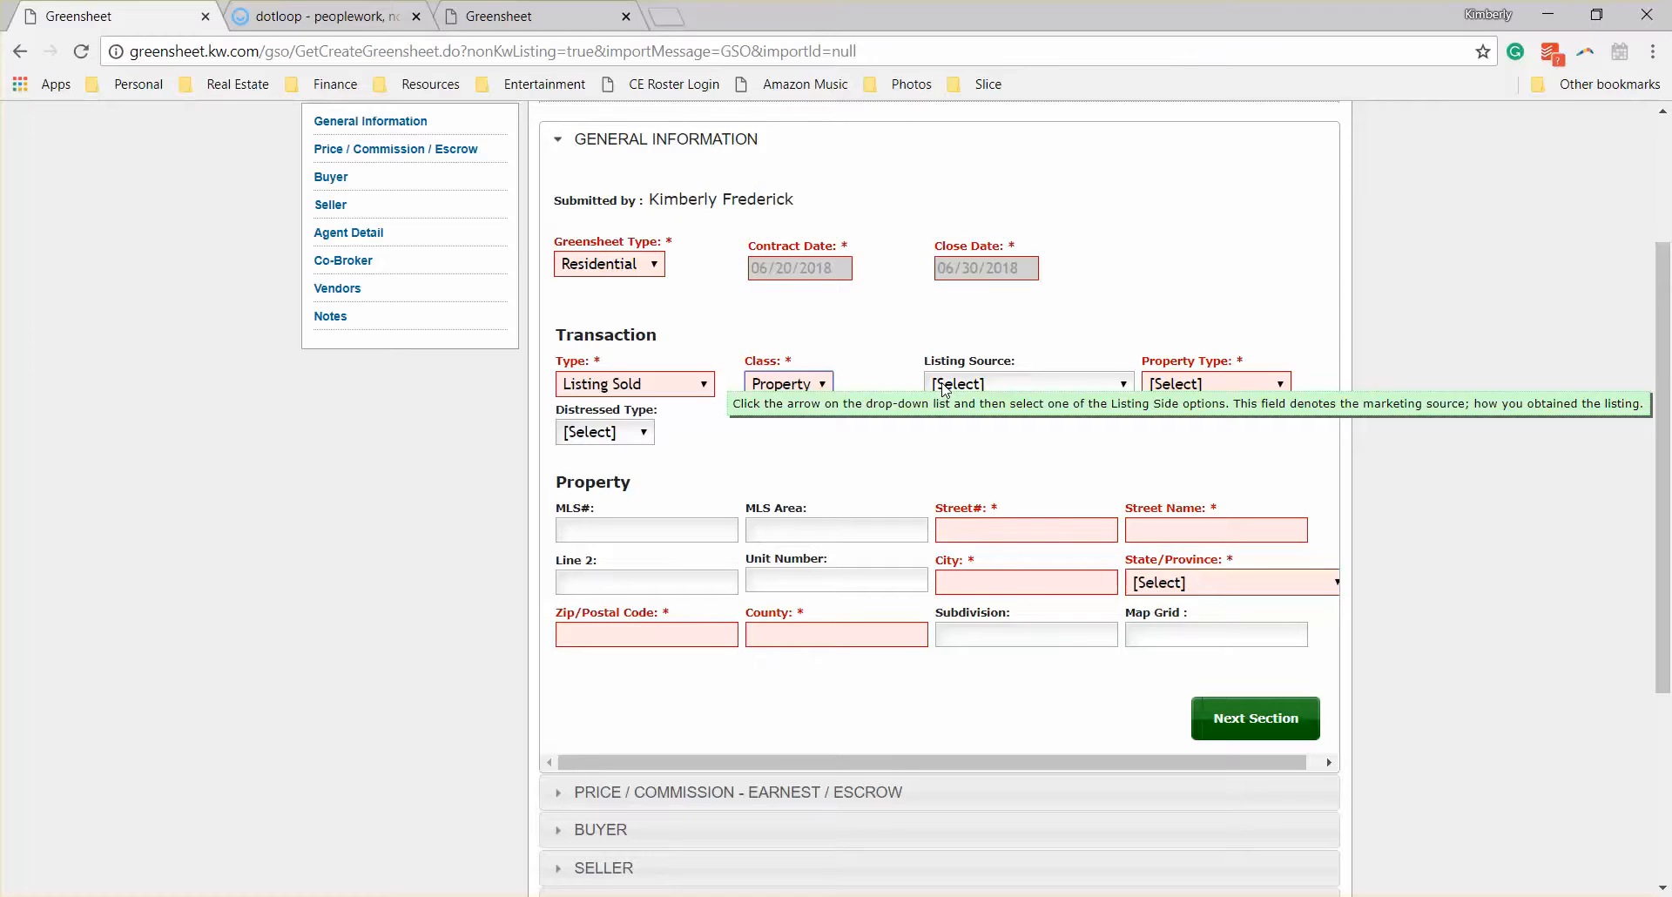
pyautogui.click(1189, 385)
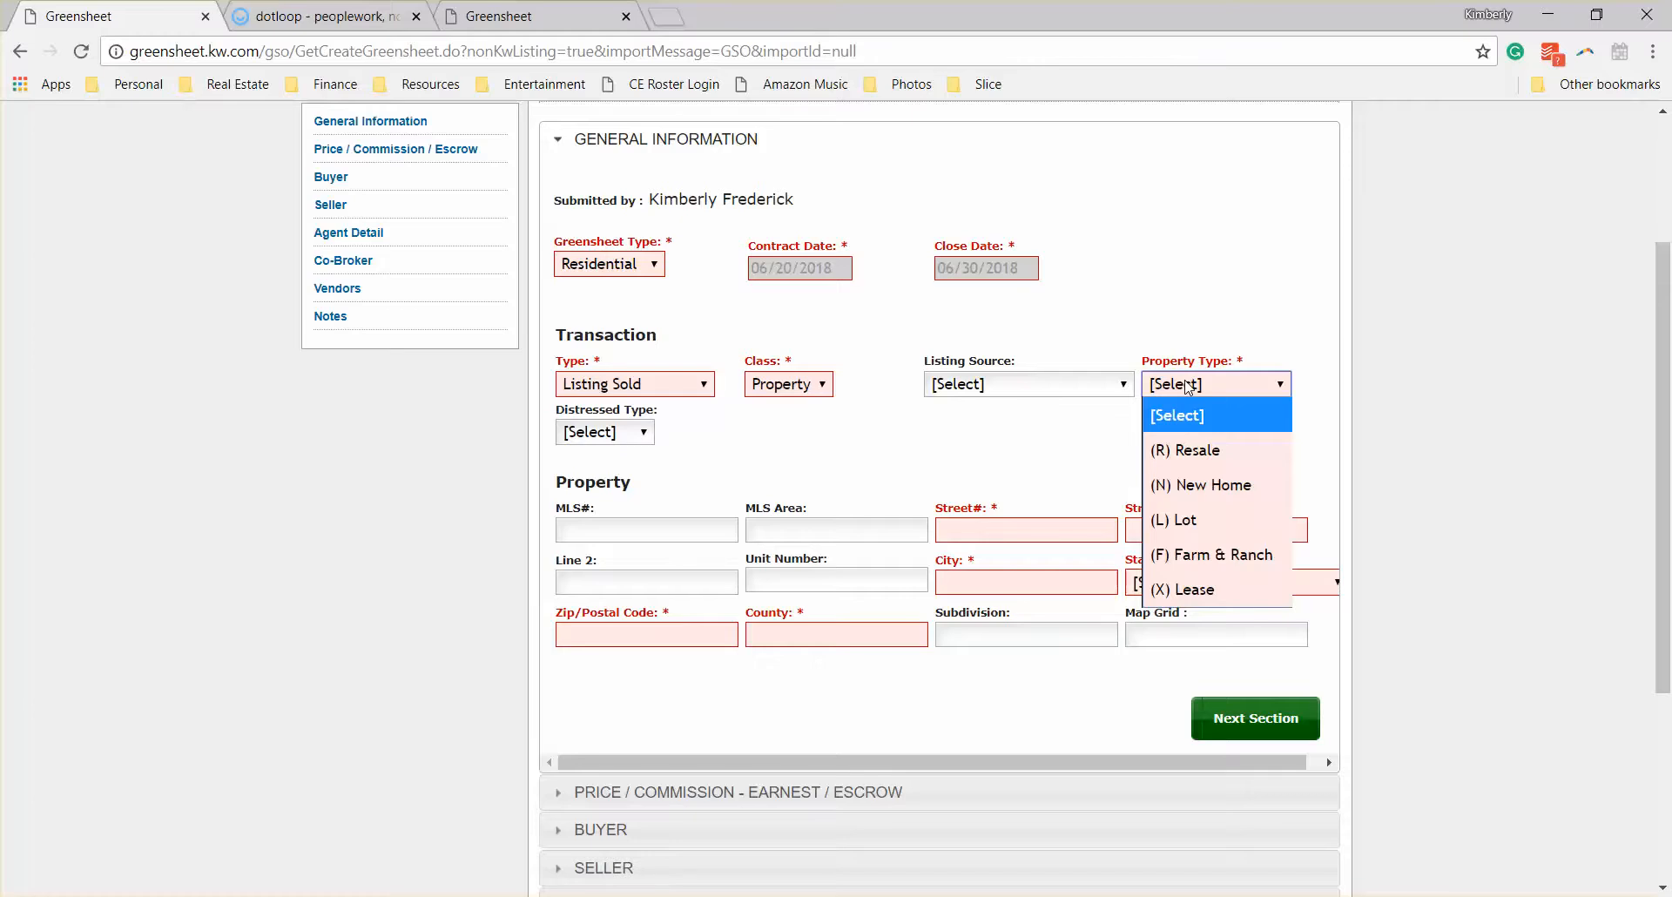
pyautogui.click(1234, 461)
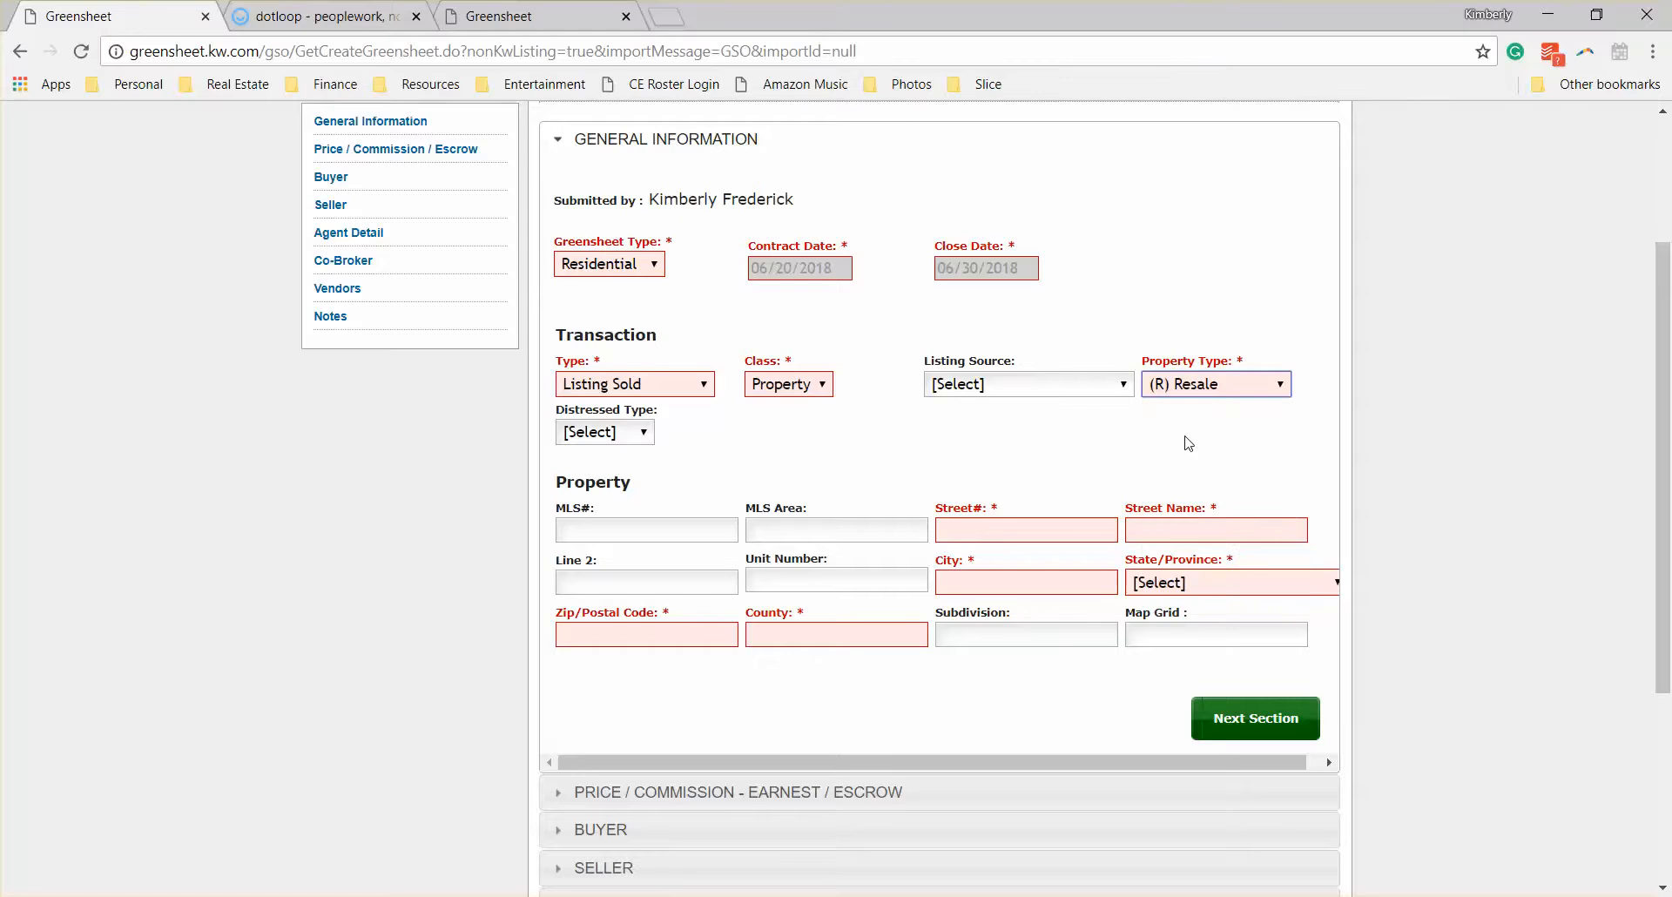
# Step: Enter the street number and street name of the property in the Greensheet's property details
pyautogui.click(940, 530)
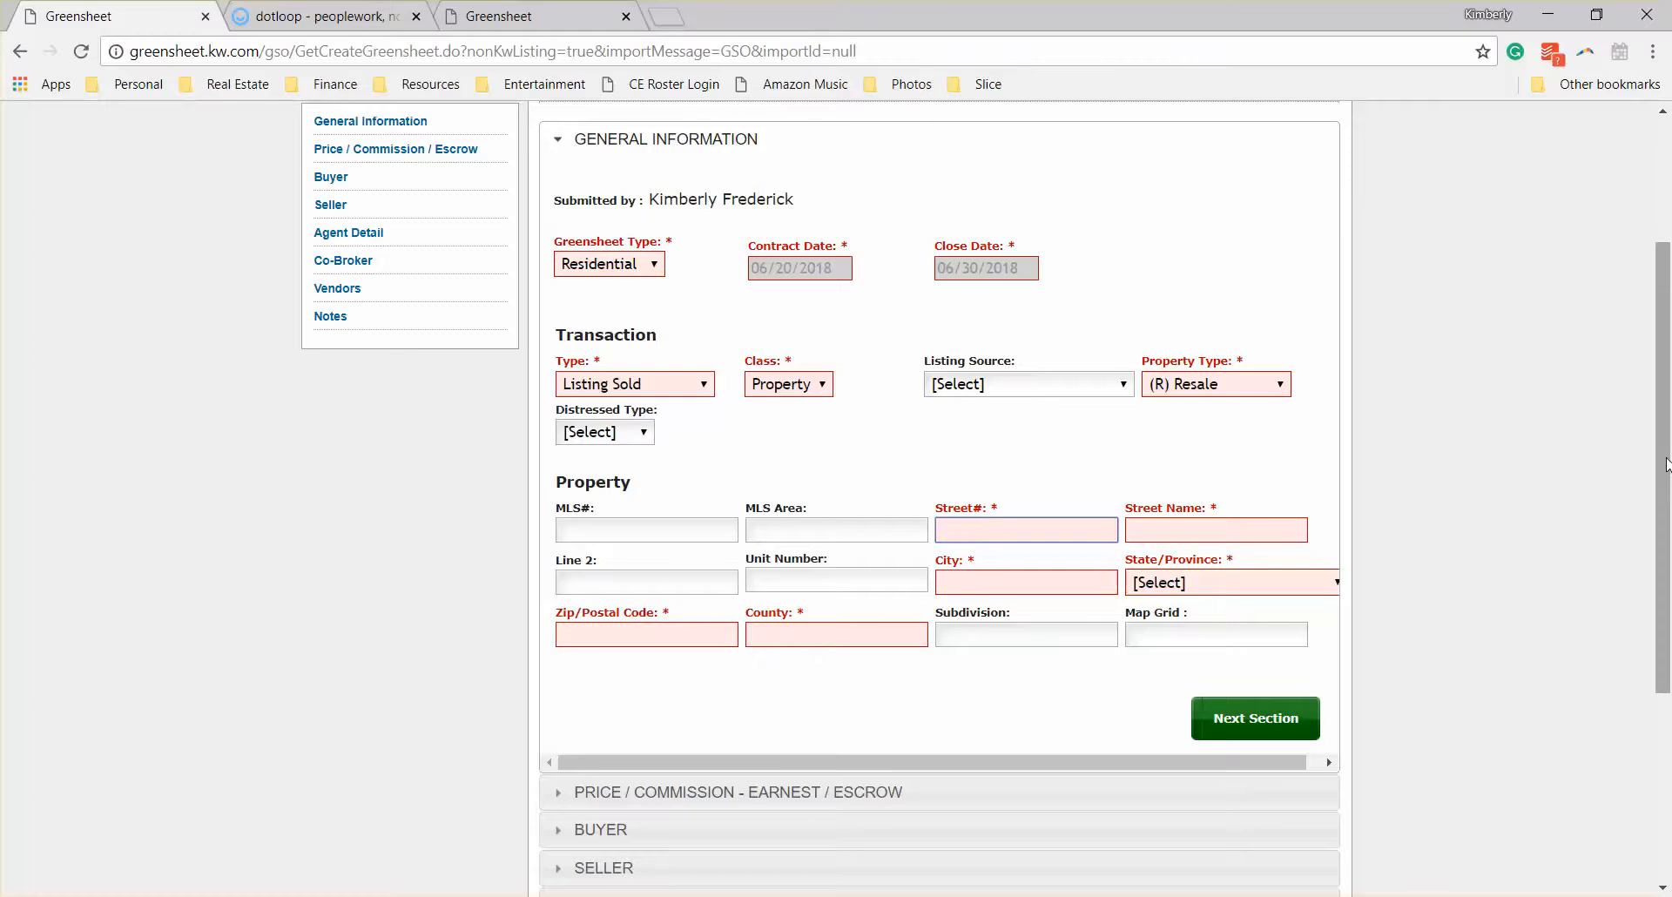
pyautogui.write('123')
pyautogui.press('Tab')
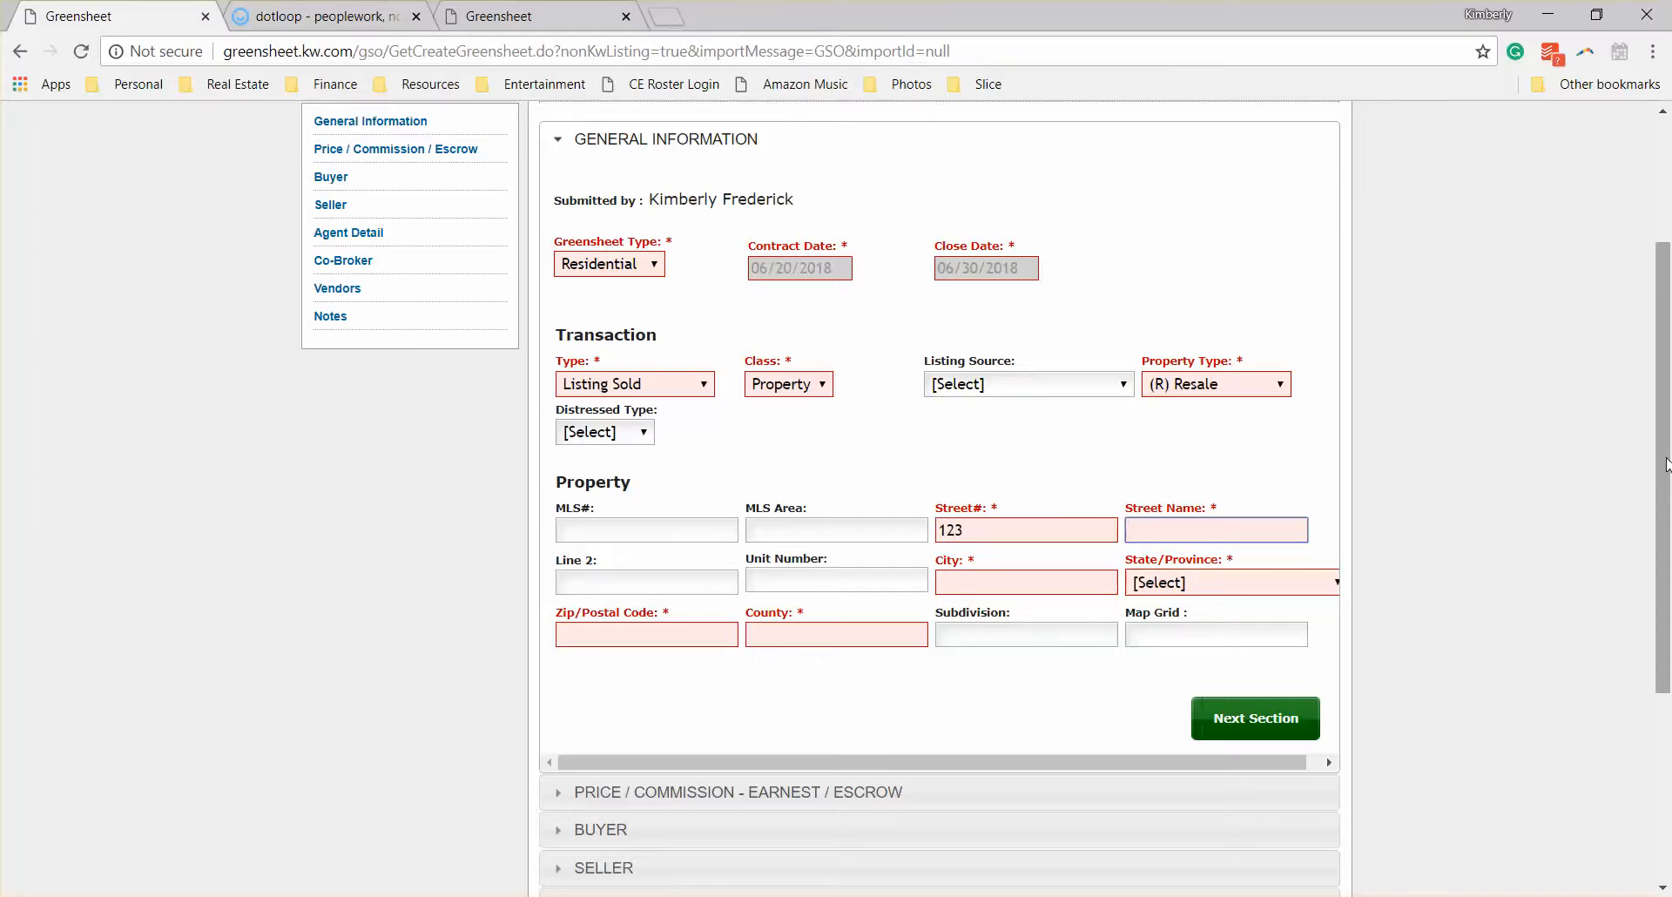
pyautogui.write('Main St.')
# Step: Fill in the property's city with the suggested entry and set the state to Colorado
pyautogui.click(970, 583)
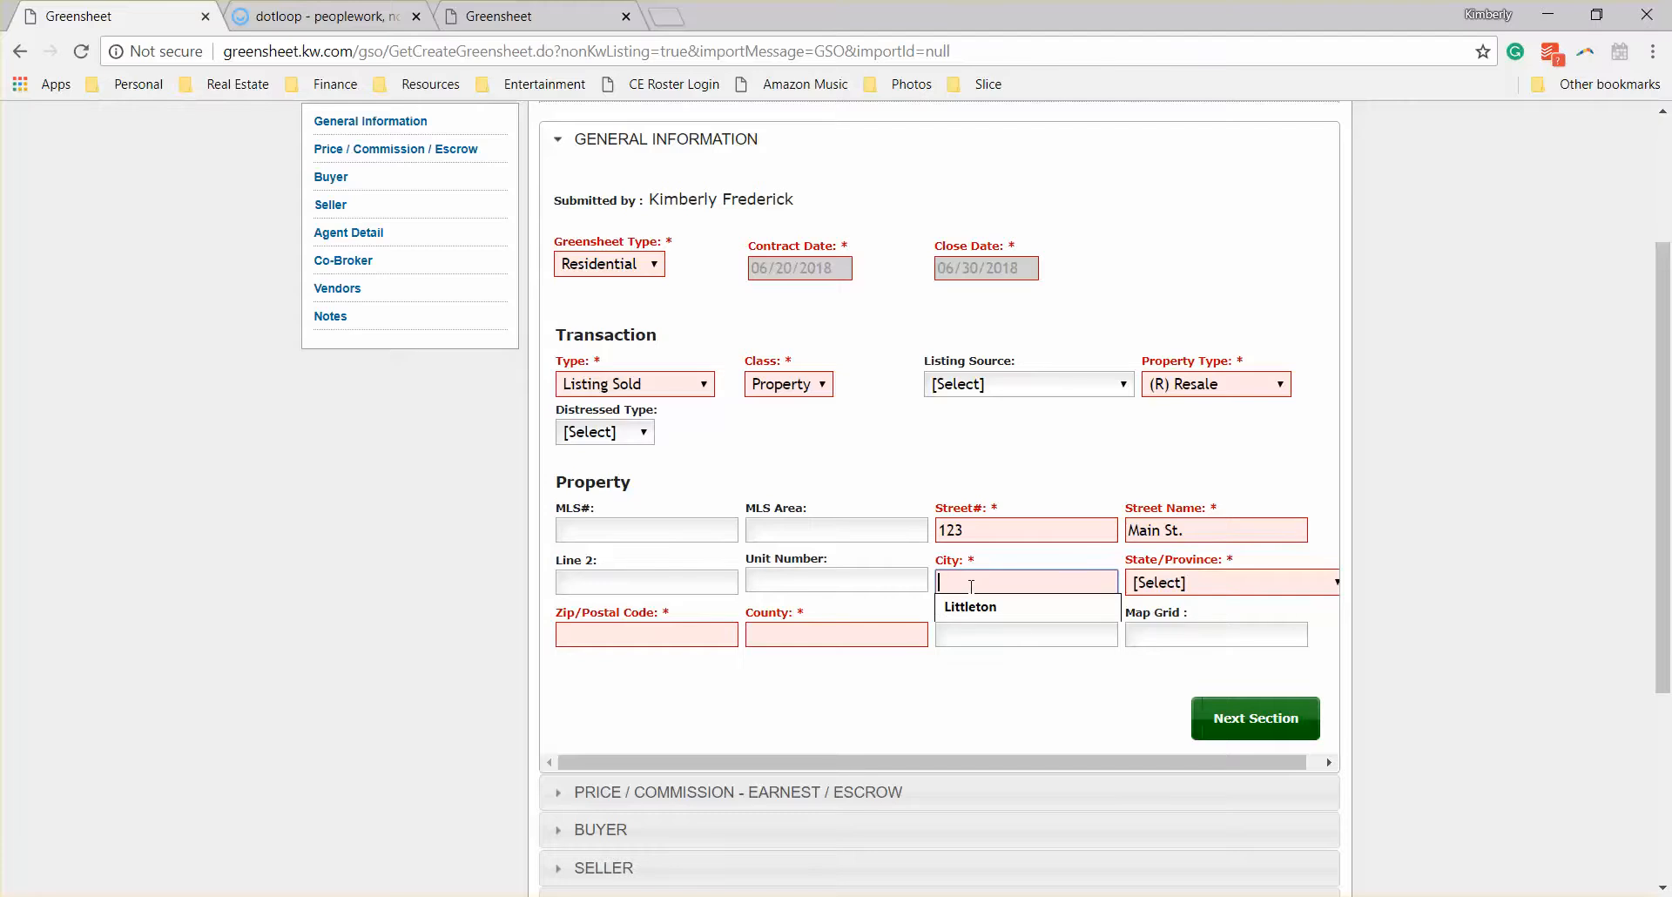
pyautogui.press('Down')
pyautogui.press('Return')
pyautogui.press('Tab')
pyautogui.press('c')
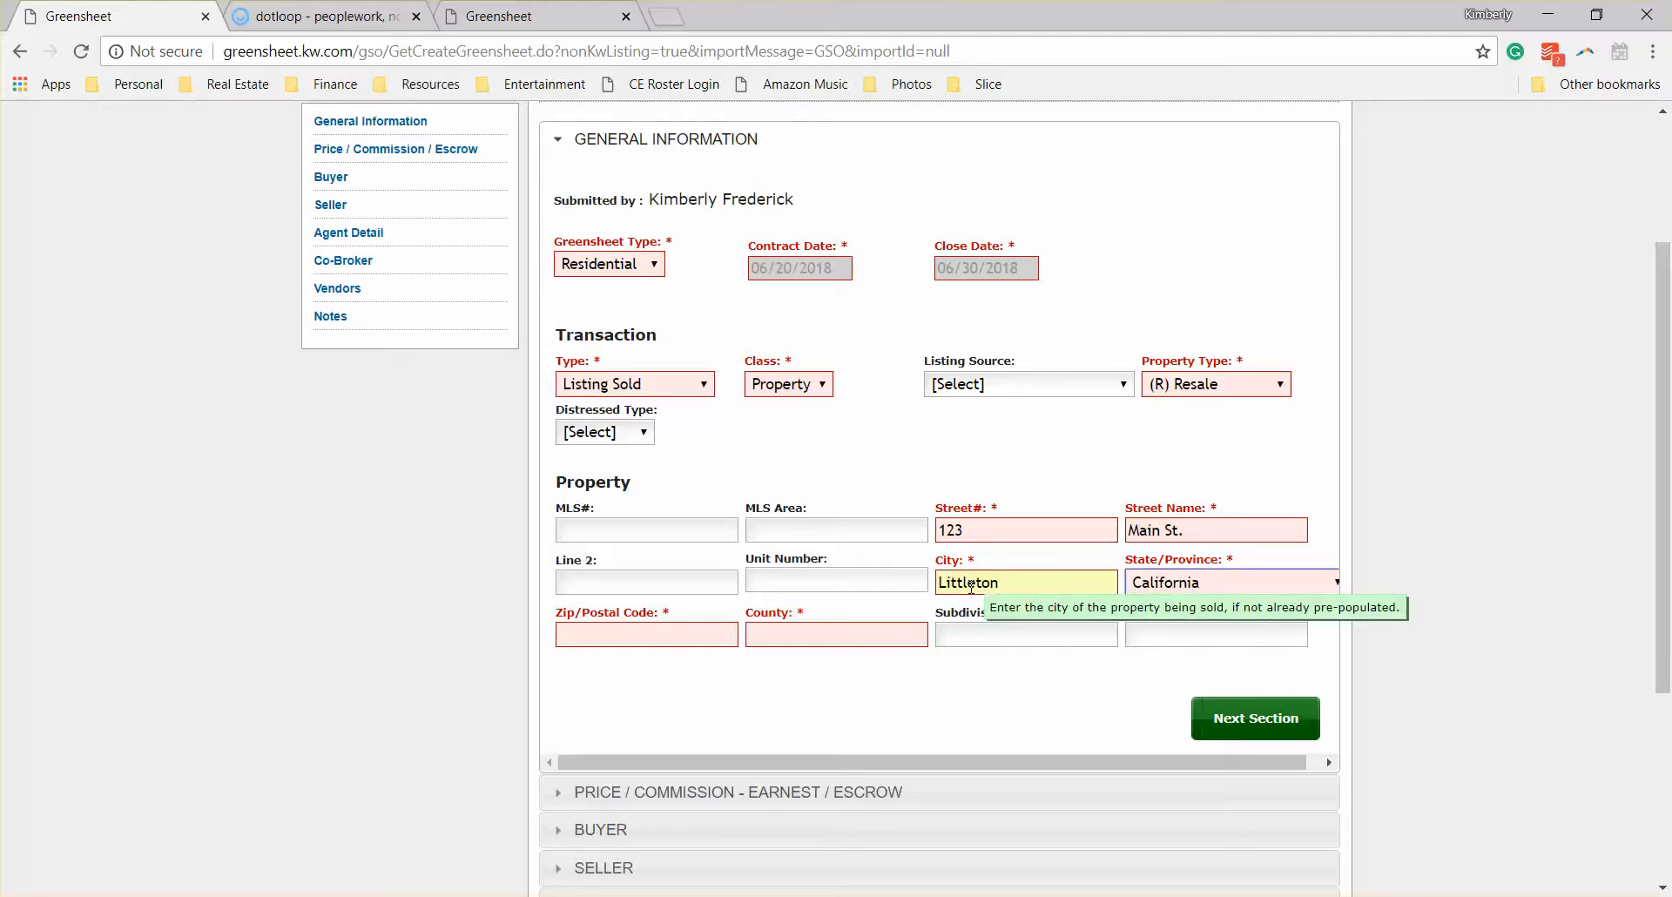
pyautogui.press('o')
# Step: Enter the property's ZIP code and set its county to Arapahoe
pyautogui.press('Tab')
pyautogui.write('80123')
pyautogui.click(813, 636)
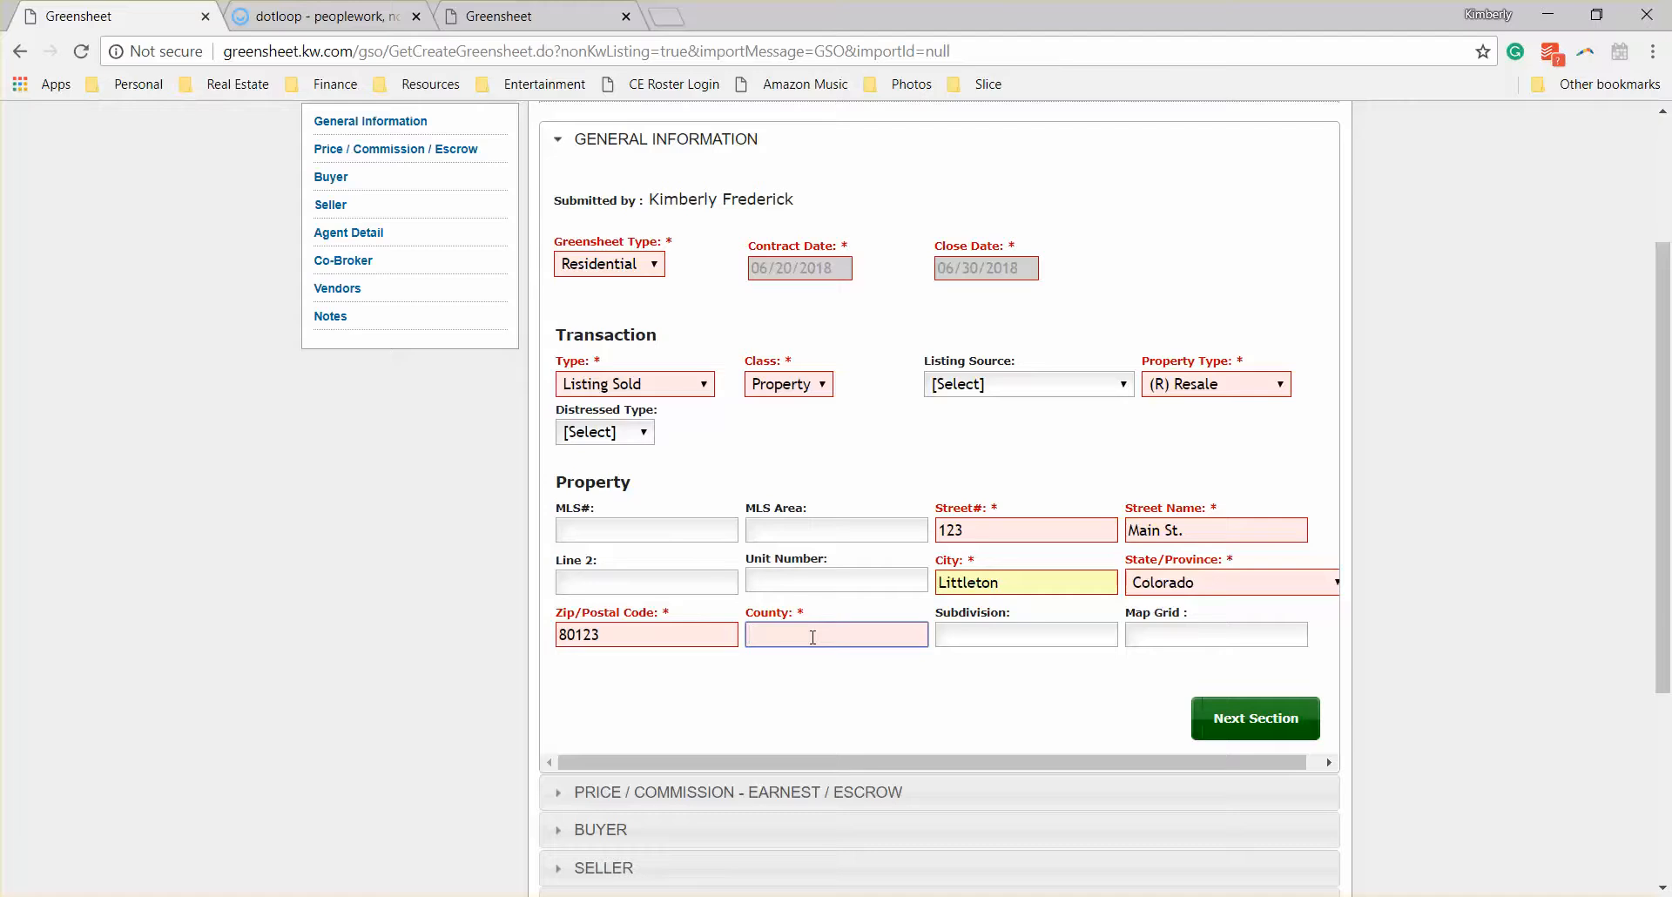
pyautogui.write('Arapahoe')
pyautogui.click(860, 664)
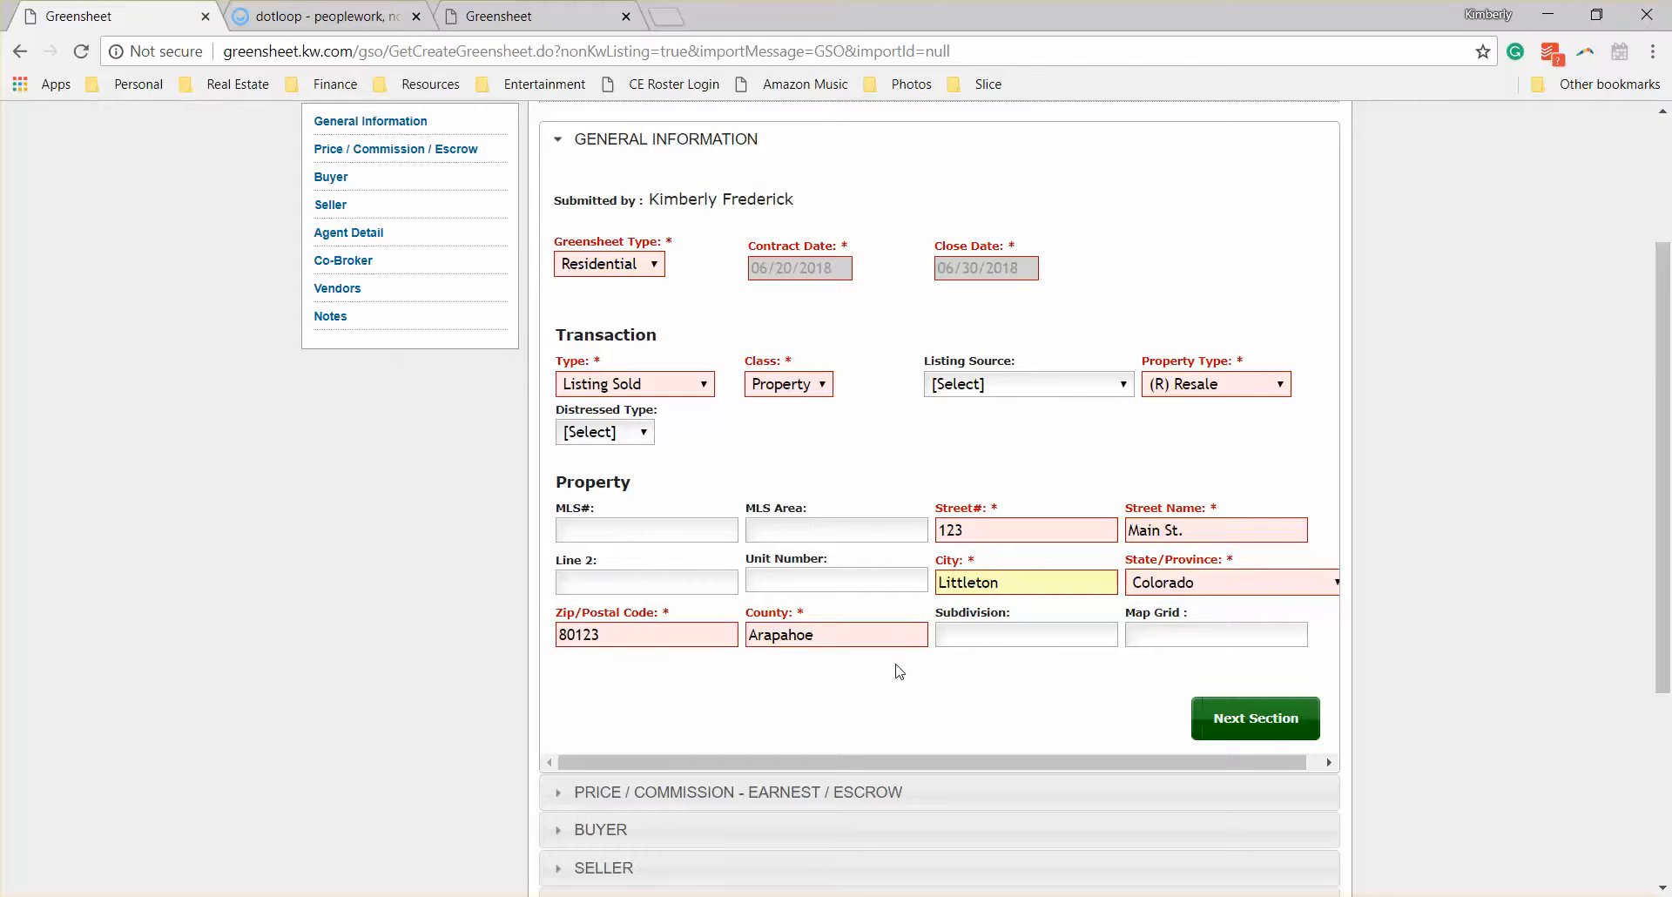
# Step: Continue to the Price / Commission section and enter a sale price of 500000
pyautogui.click(1247, 727)
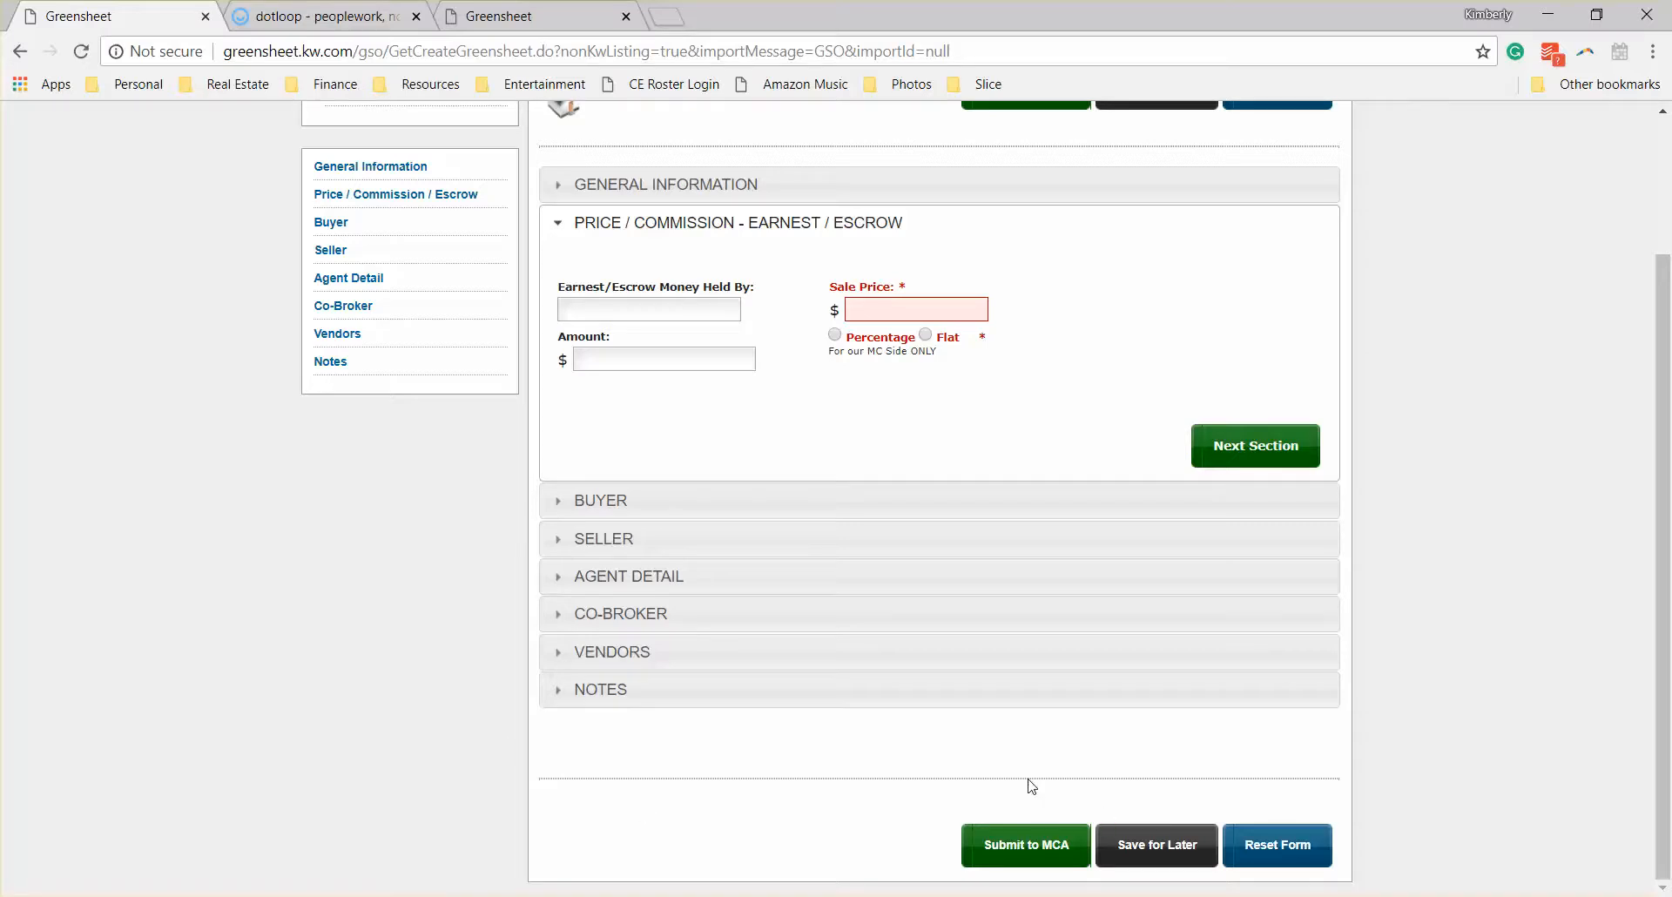
pyautogui.scroll(2, 1578, 515)
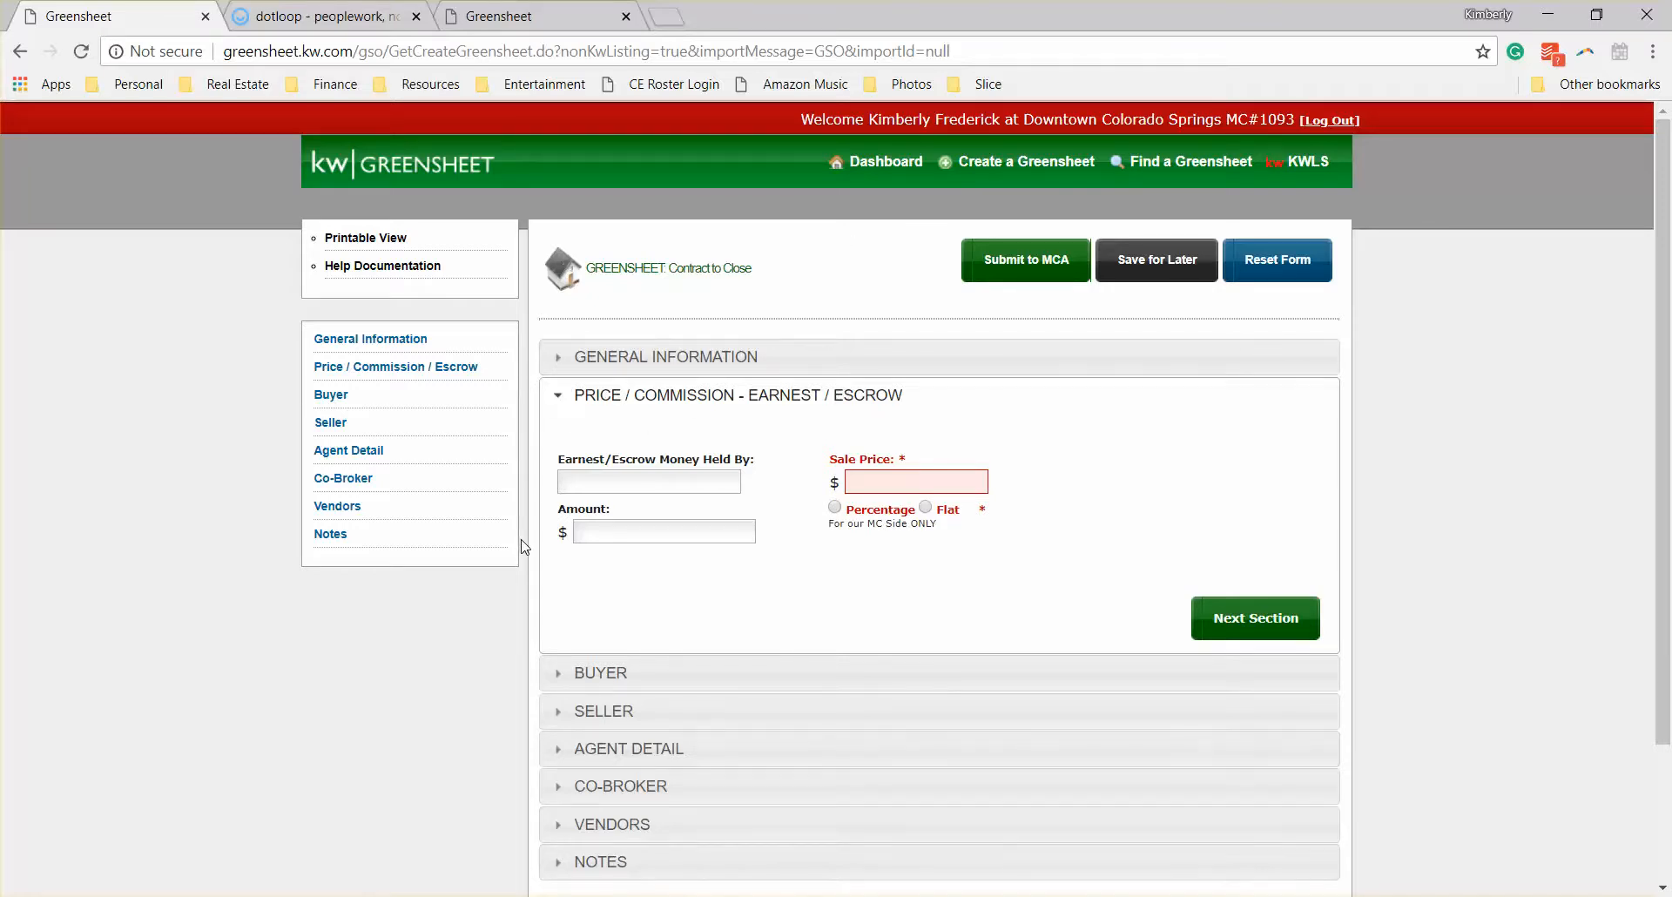
pyautogui.scroll(-1, 522, 547)
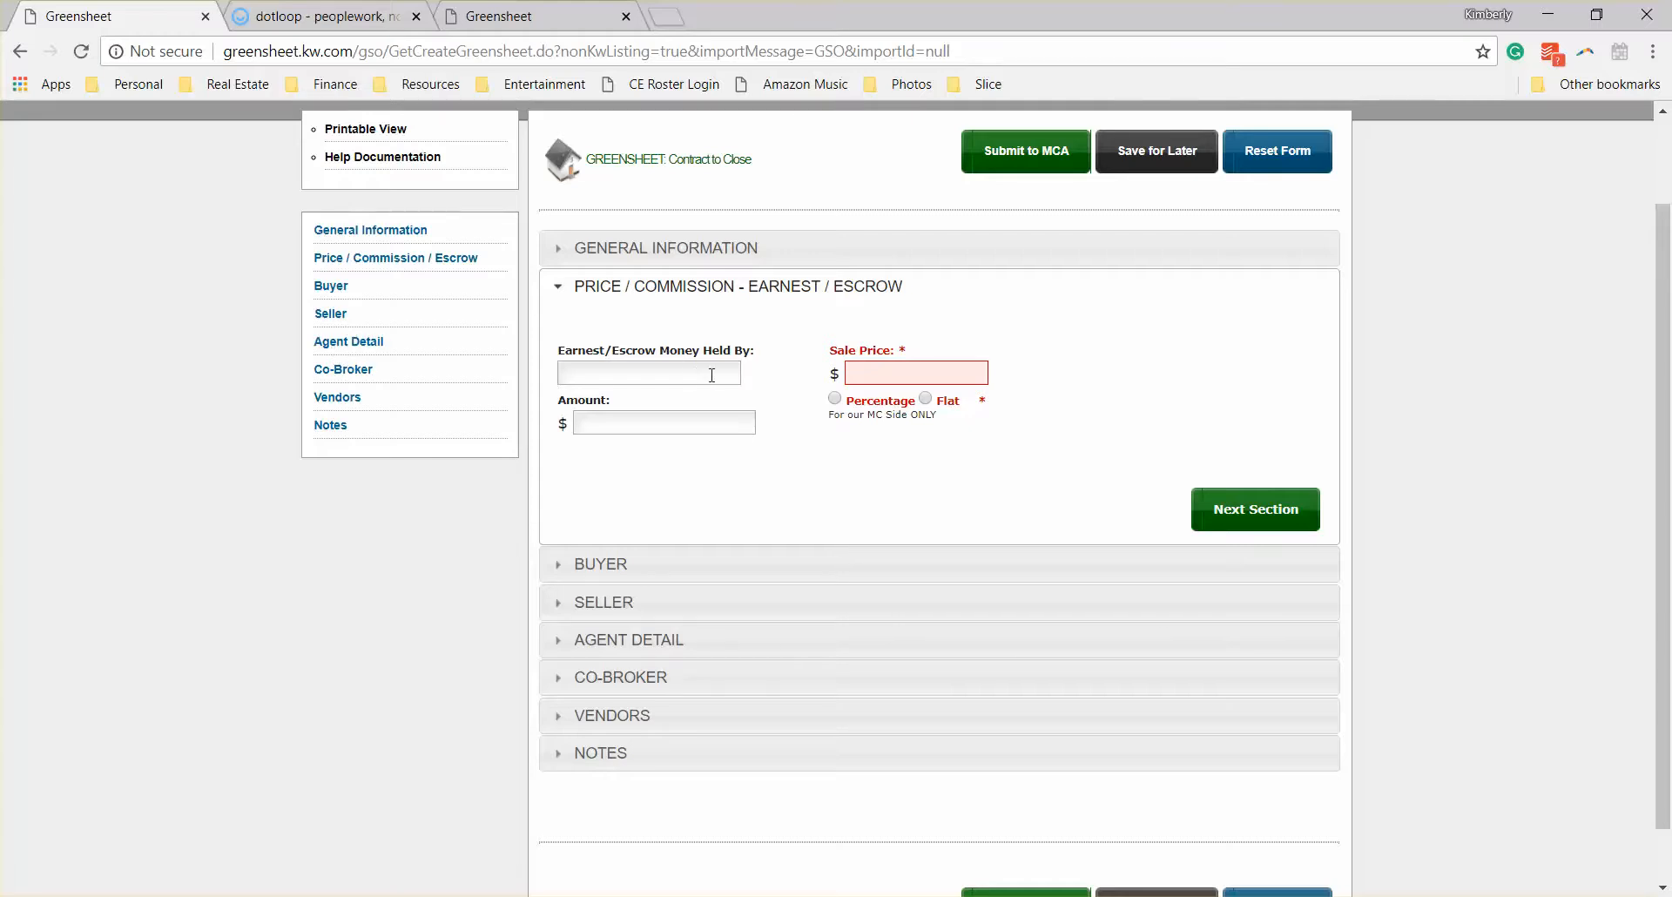
pyautogui.click(865, 375)
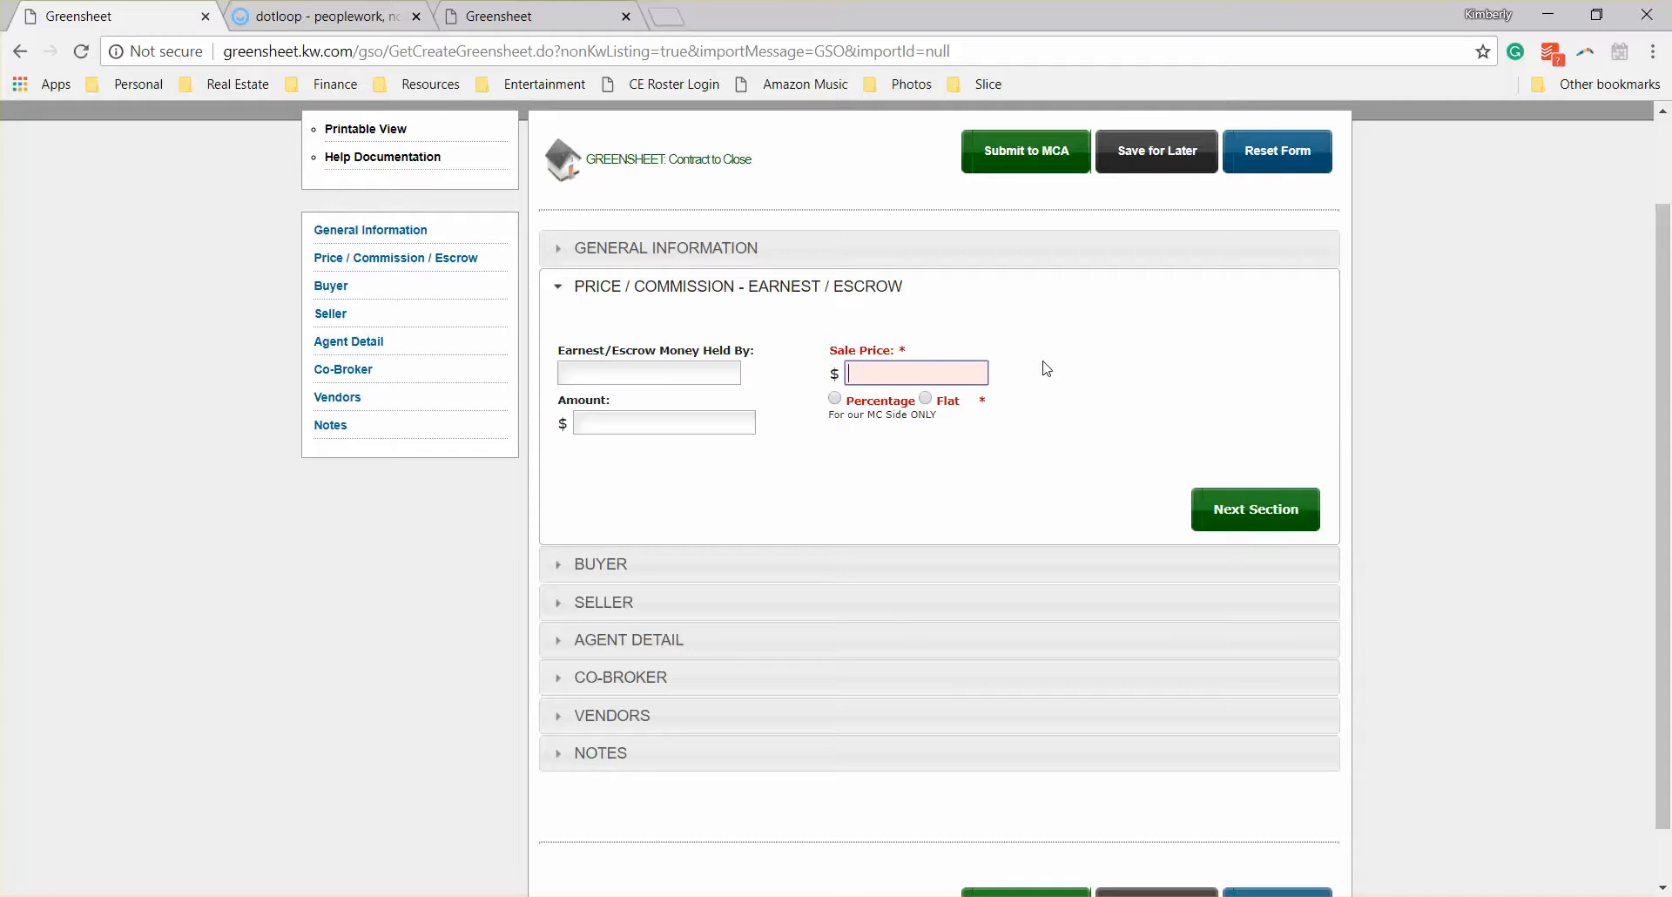
pyautogui.write('500000')
# Step: Choose a percentage commission and set the listing commission to 3.2%
pyautogui.click(834, 398)
pyautogui.click(1092, 375)
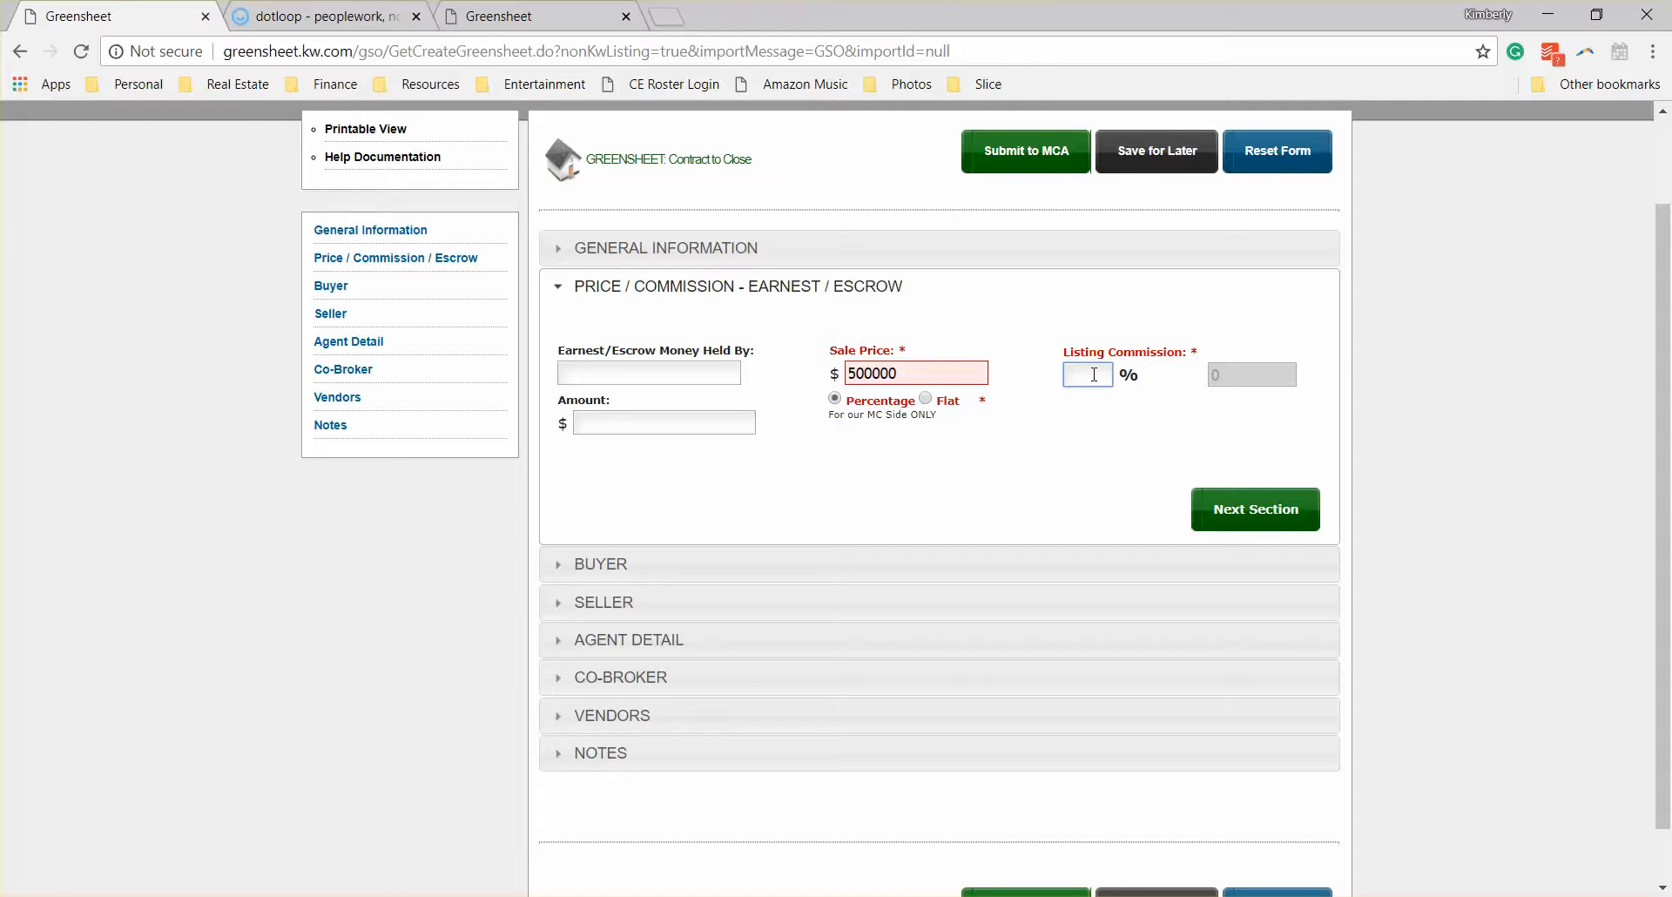
pyautogui.write('3.2')
# Step: Try a flat listing commission of 2500 and return to the percentage commission
pyautogui.scroll(2, 1095, 375)
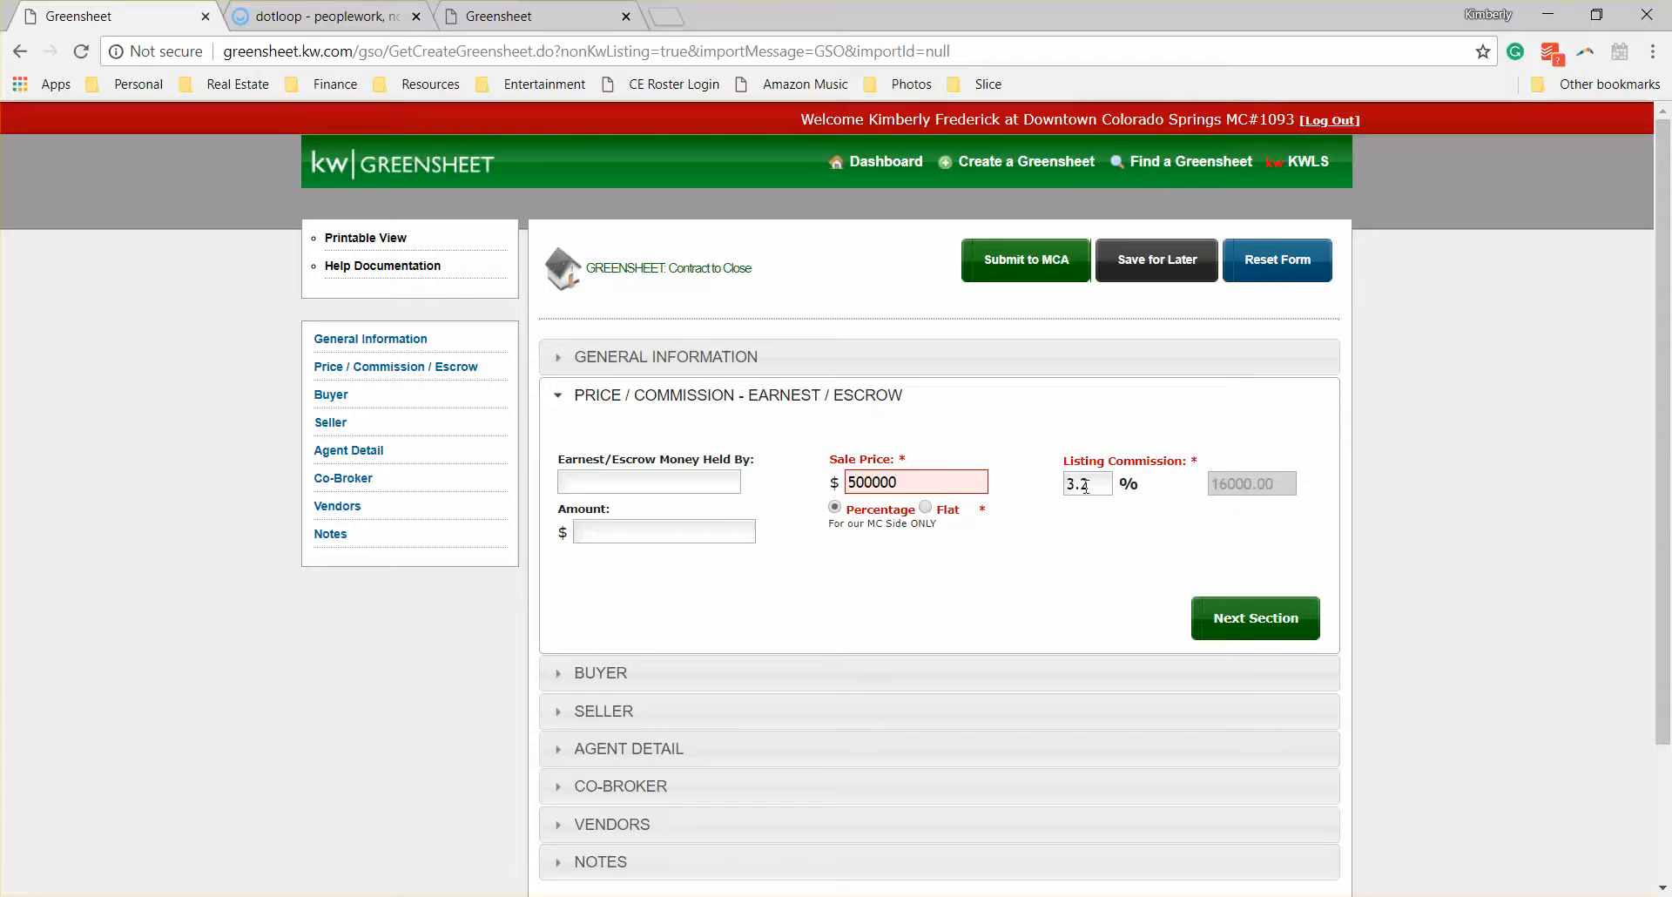
pyautogui.click(926, 507)
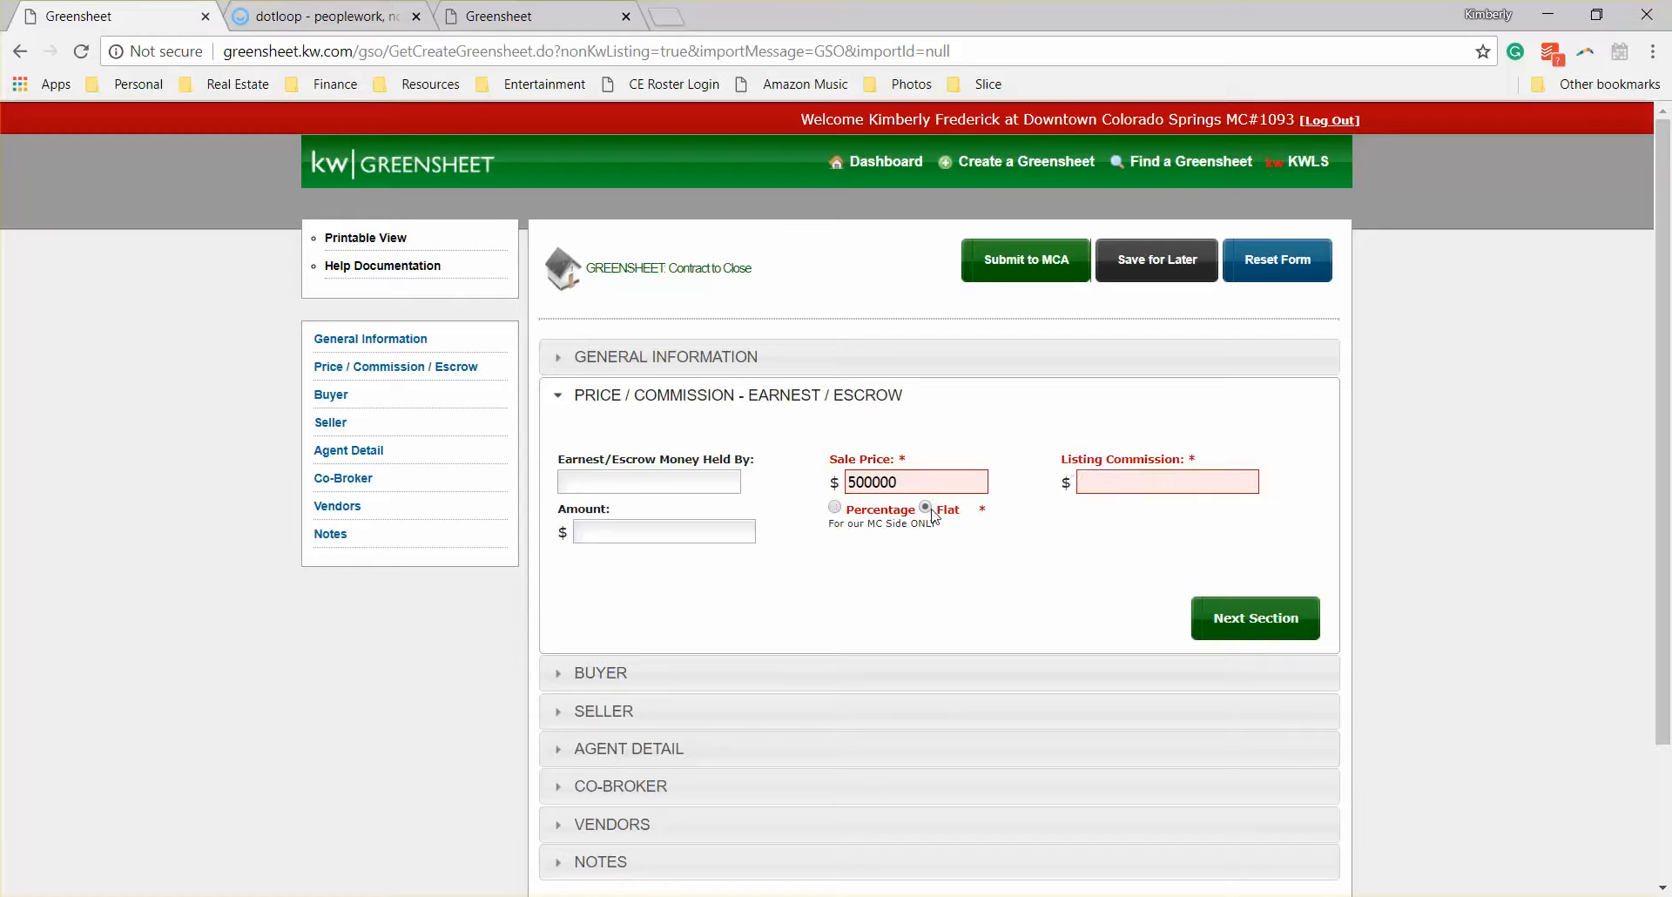
pyautogui.click(1118, 484)
pyautogui.write('2500')
pyautogui.click(1099, 554)
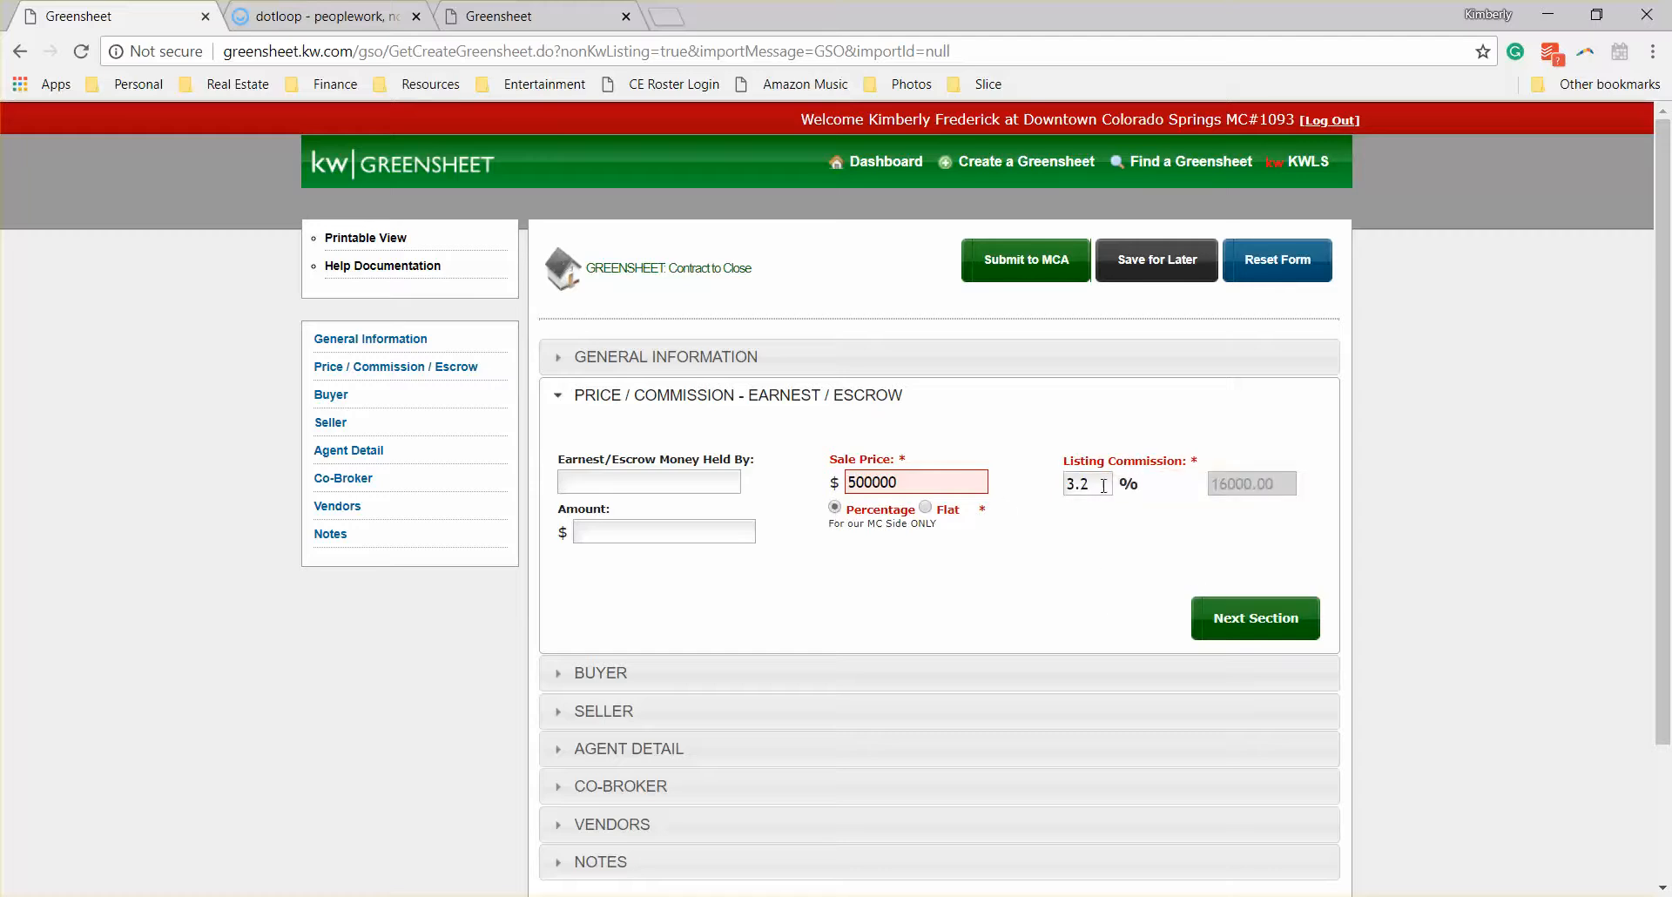
# Step: Continue to the Buyer section and enter the buyer's full name
pyautogui.click(1277, 627)
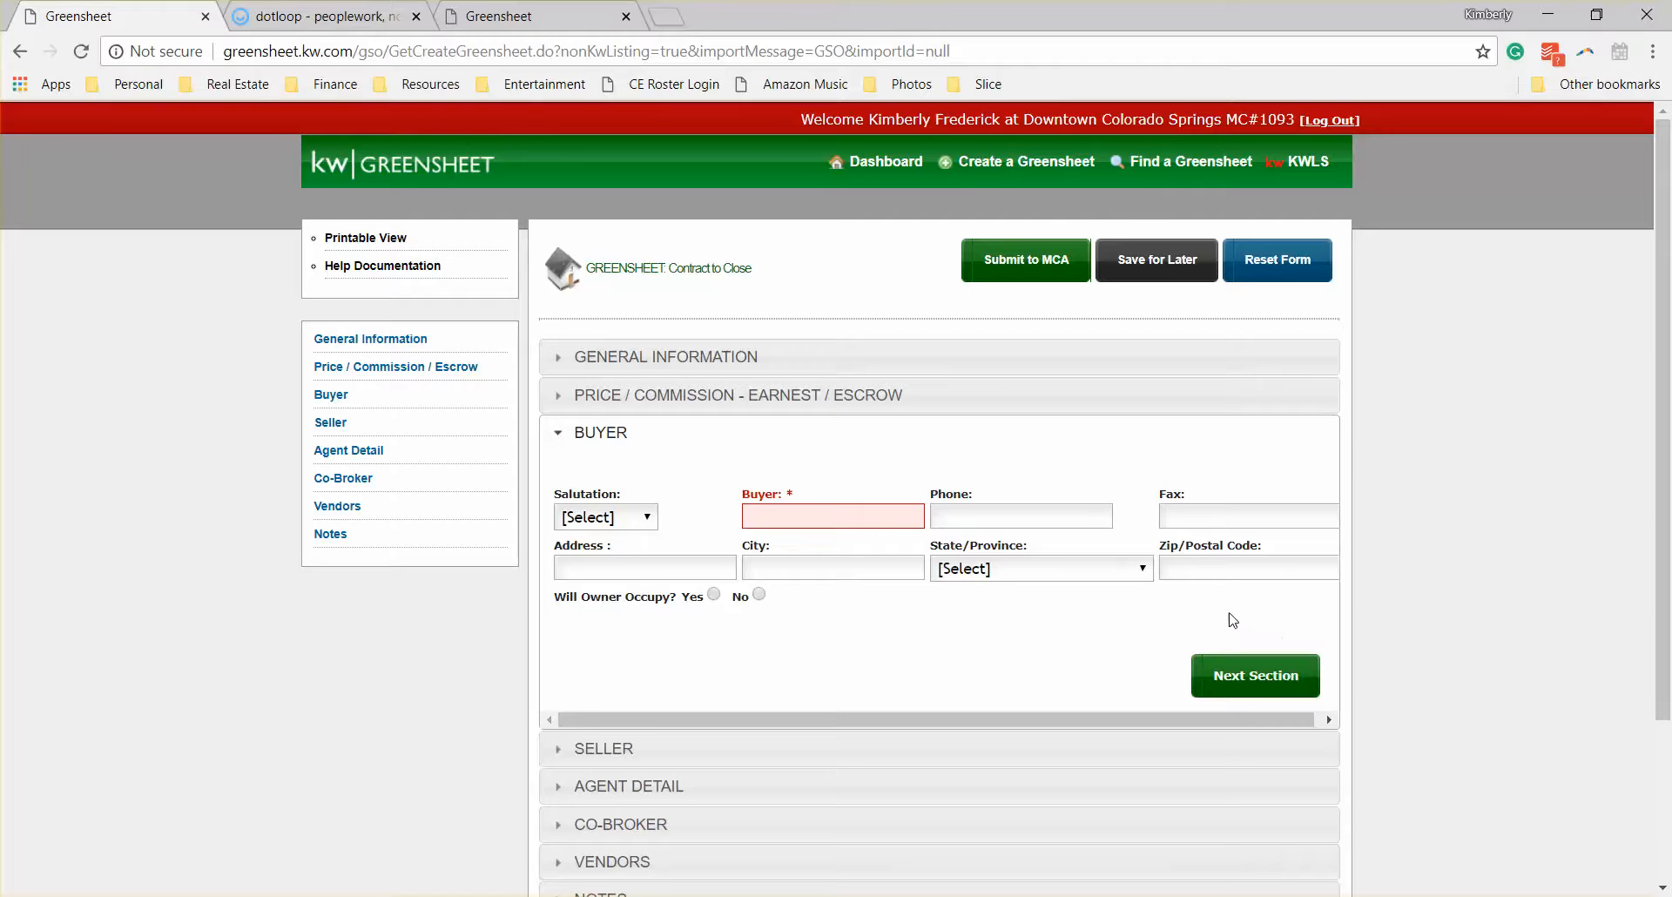
pyautogui.click(787, 515)
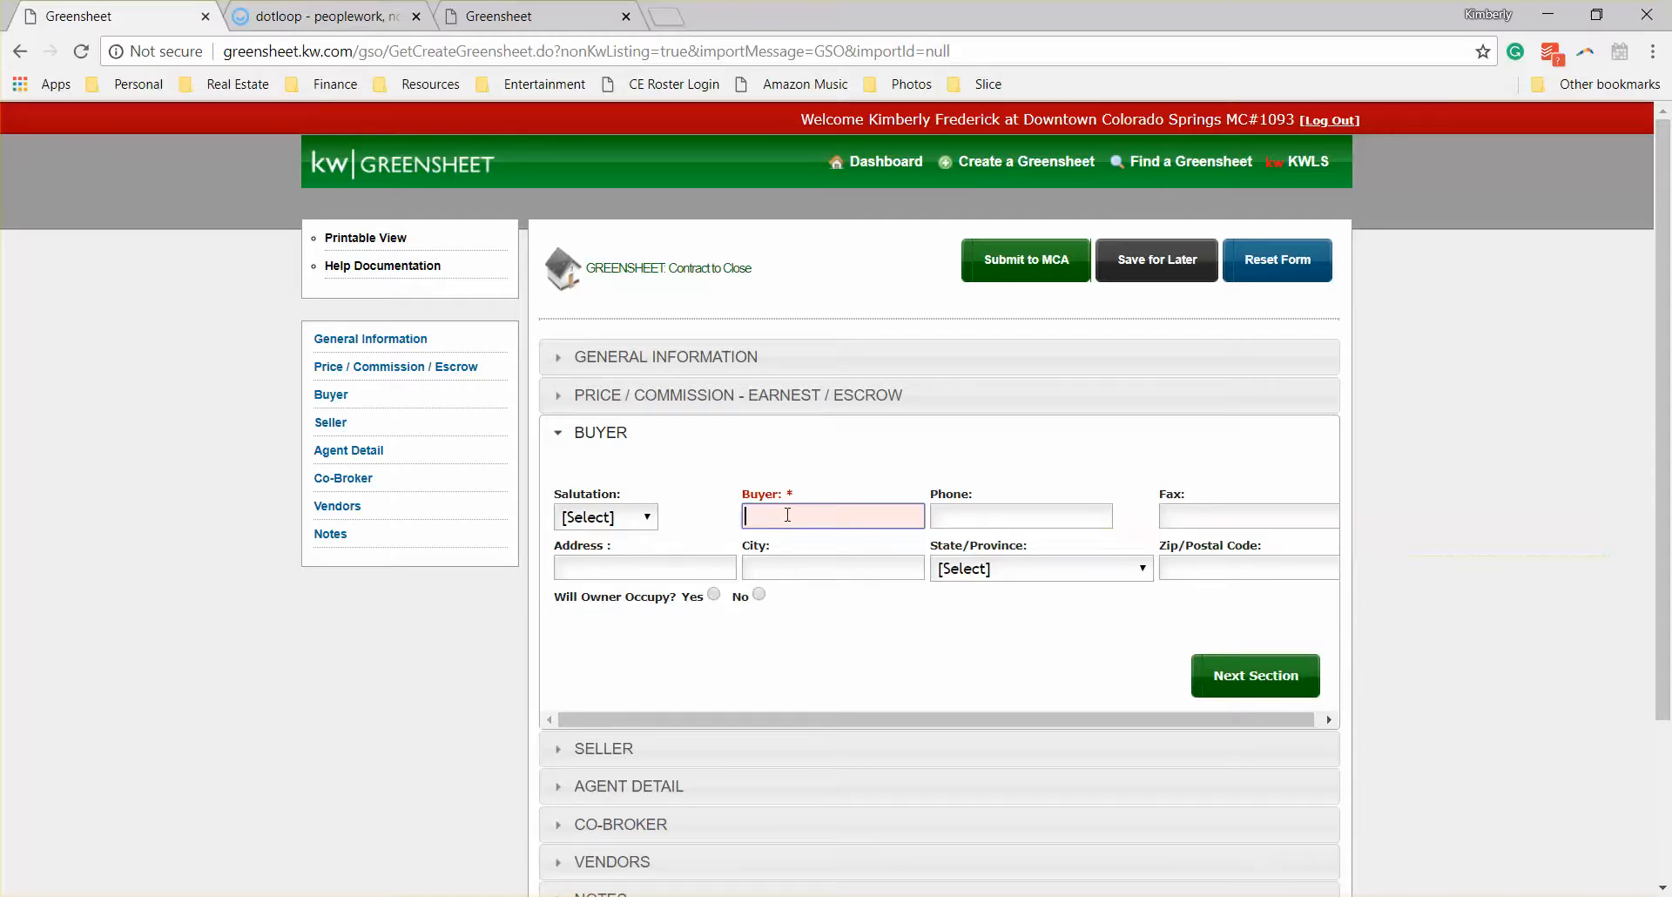
pyautogui.write('Shawn Spencer')
# Step: Continue to the Seller section and enter the seller's full name
pyautogui.click(1230, 680)
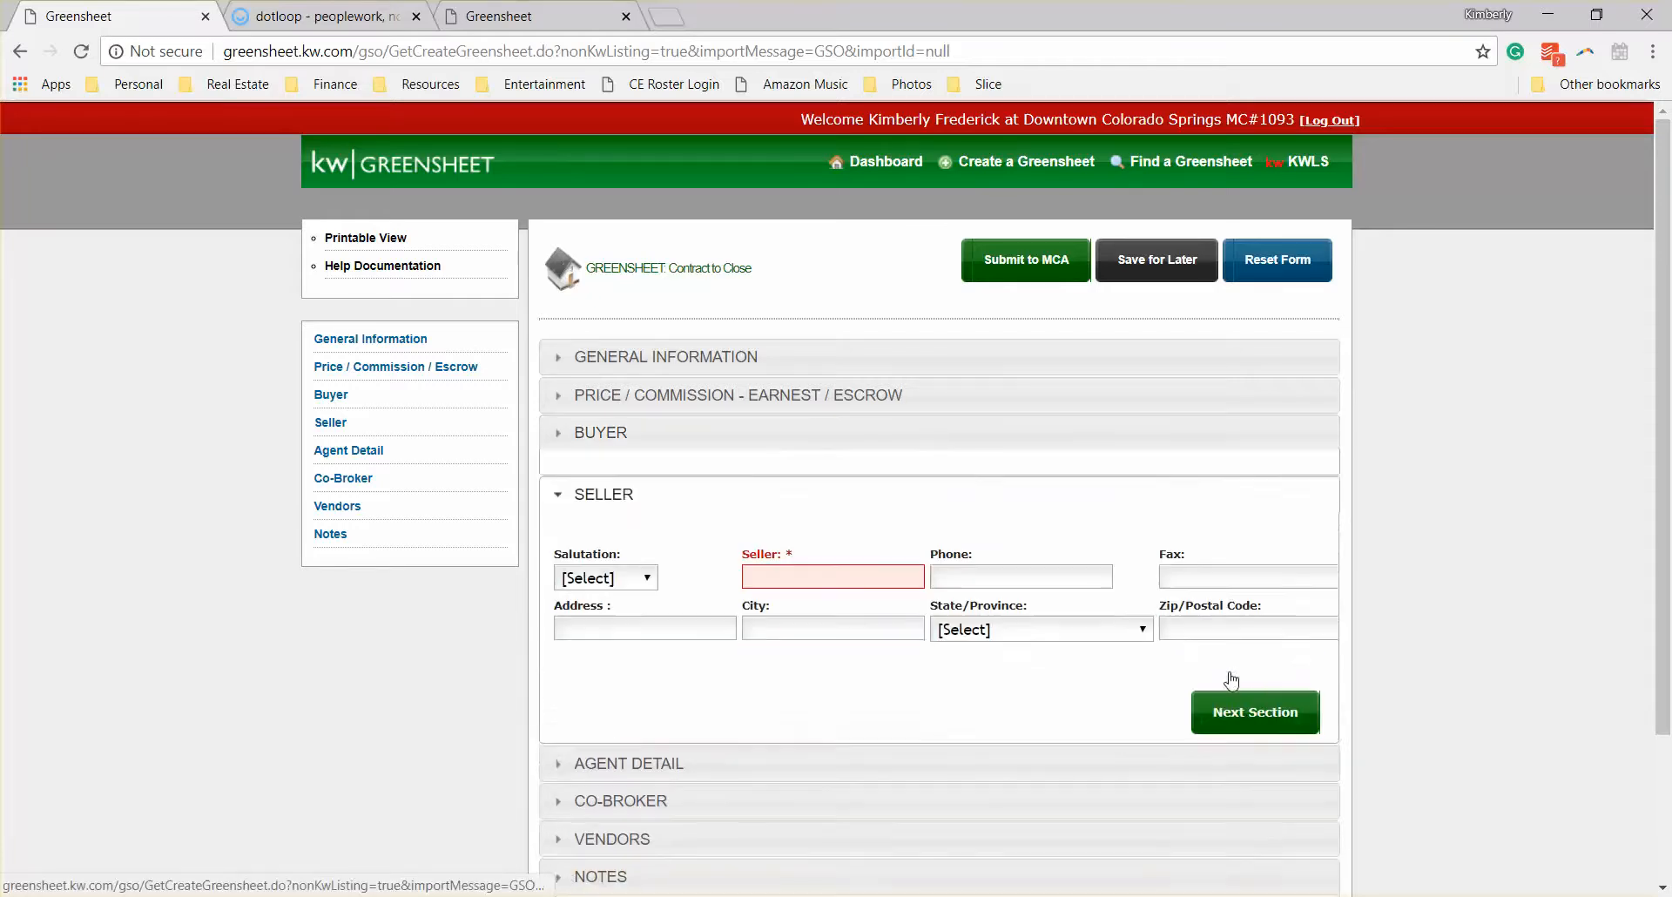
pyautogui.click(793, 546)
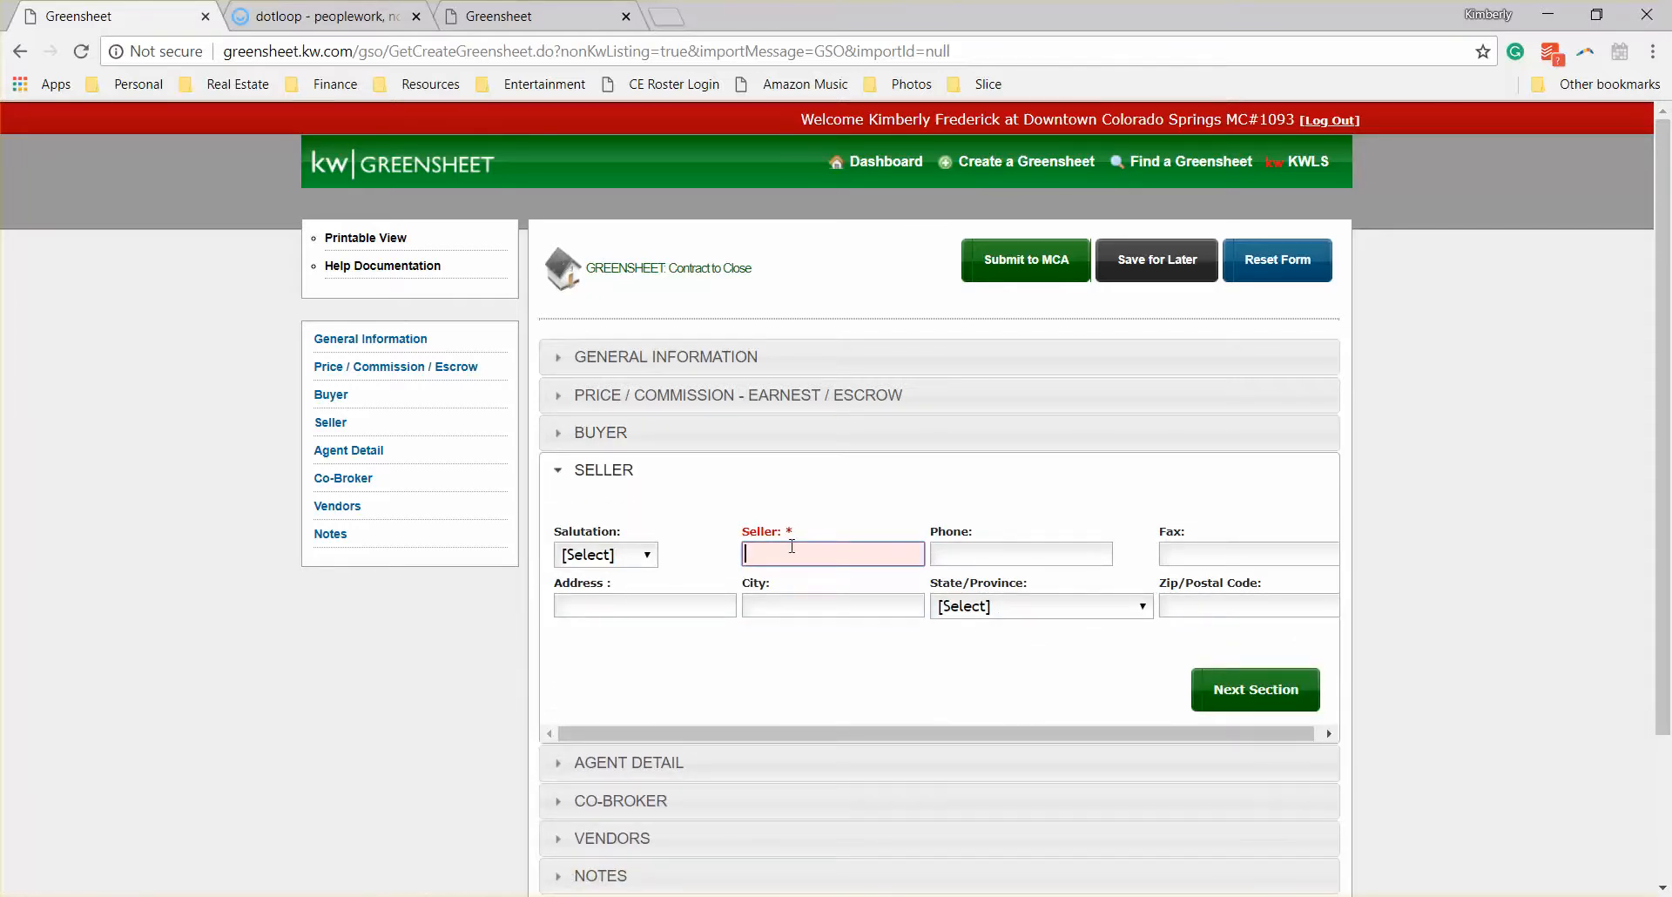
pyautogui.write('Burton Guster')
# Step: Continue to the Agent Detail section and add the second agent as Agent B through an associate search by last name
pyautogui.click(1256, 693)
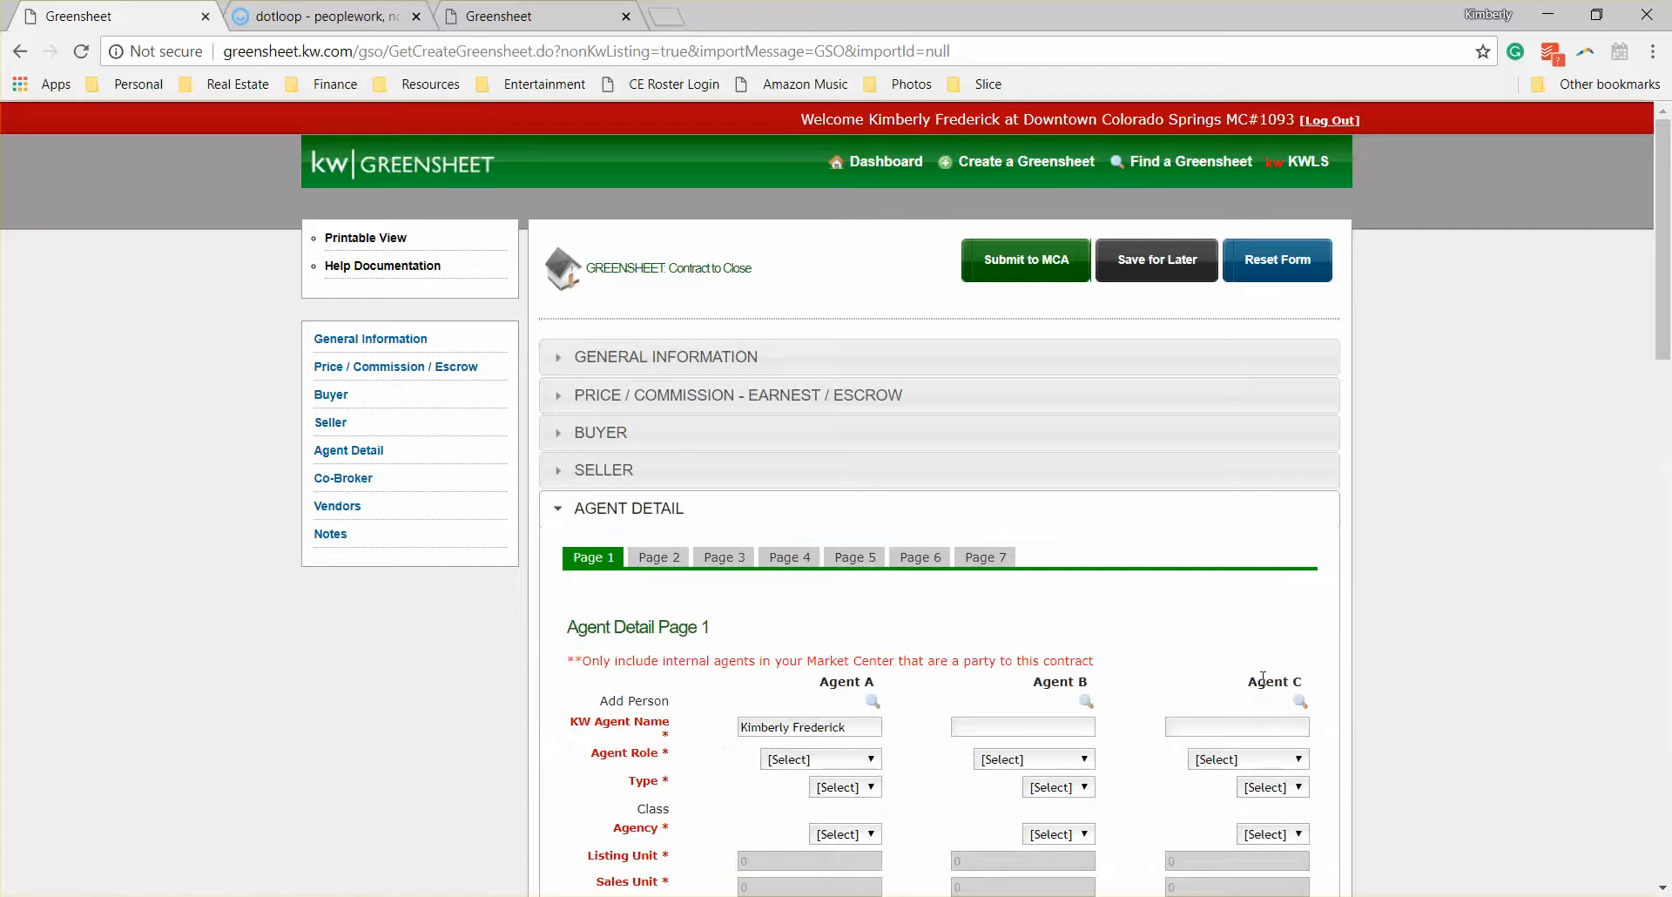
pyautogui.scroll(-3, 1377, 671)
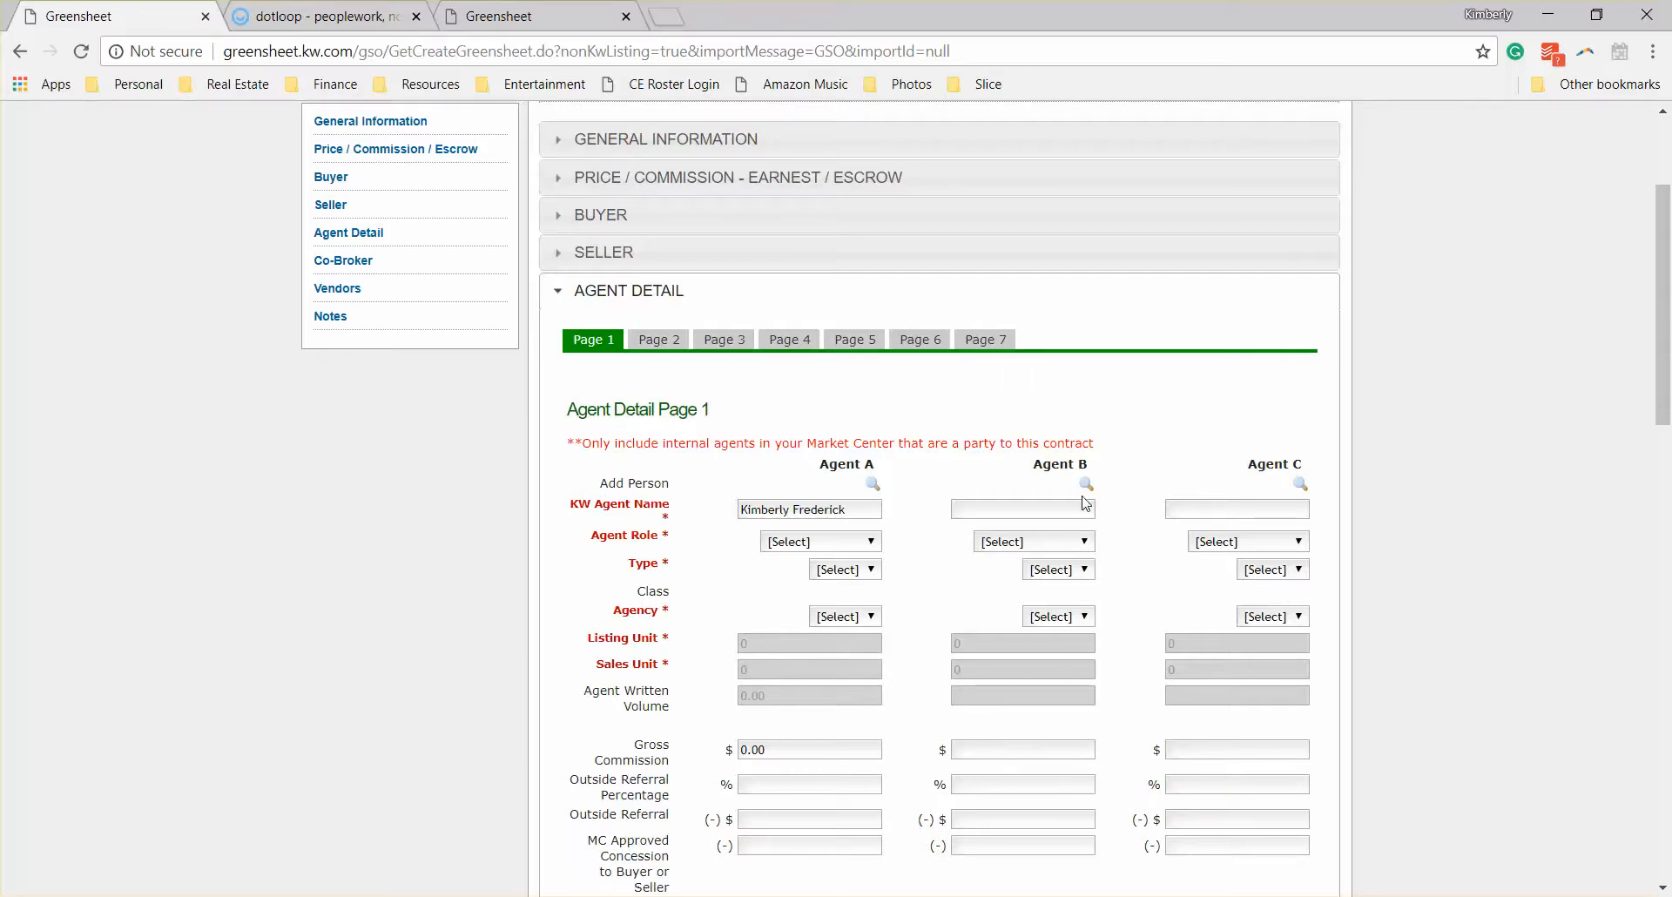
pyautogui.click(1016, 751)
pyautogui.scroll(-1, 924, 518)
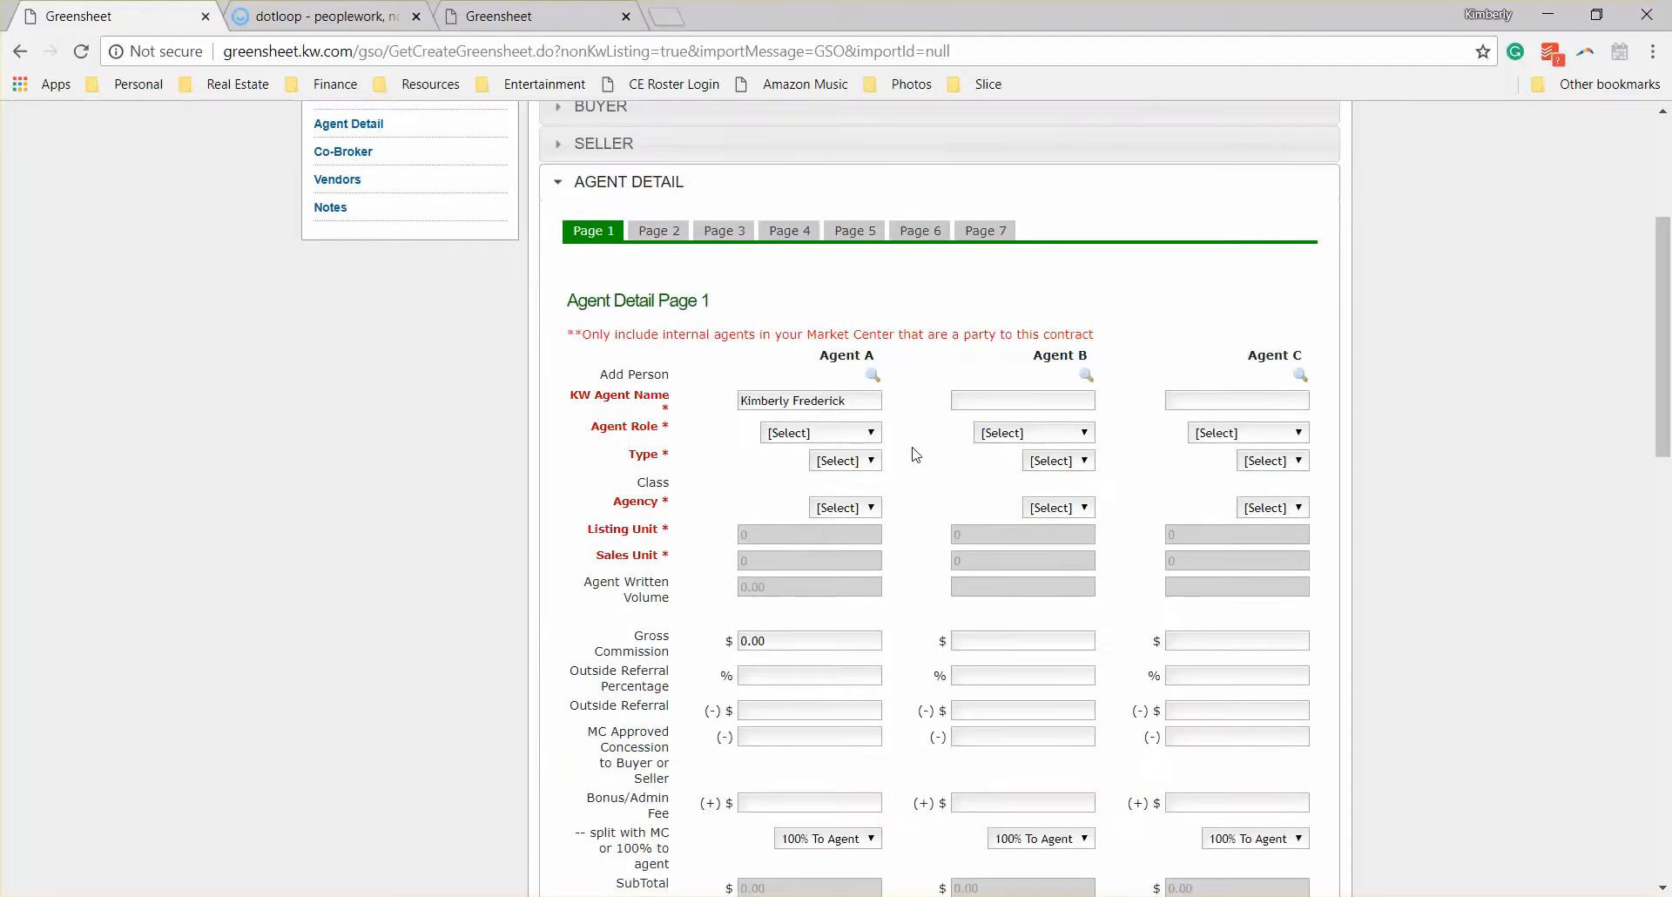
pyautogui.click(1086, 378)
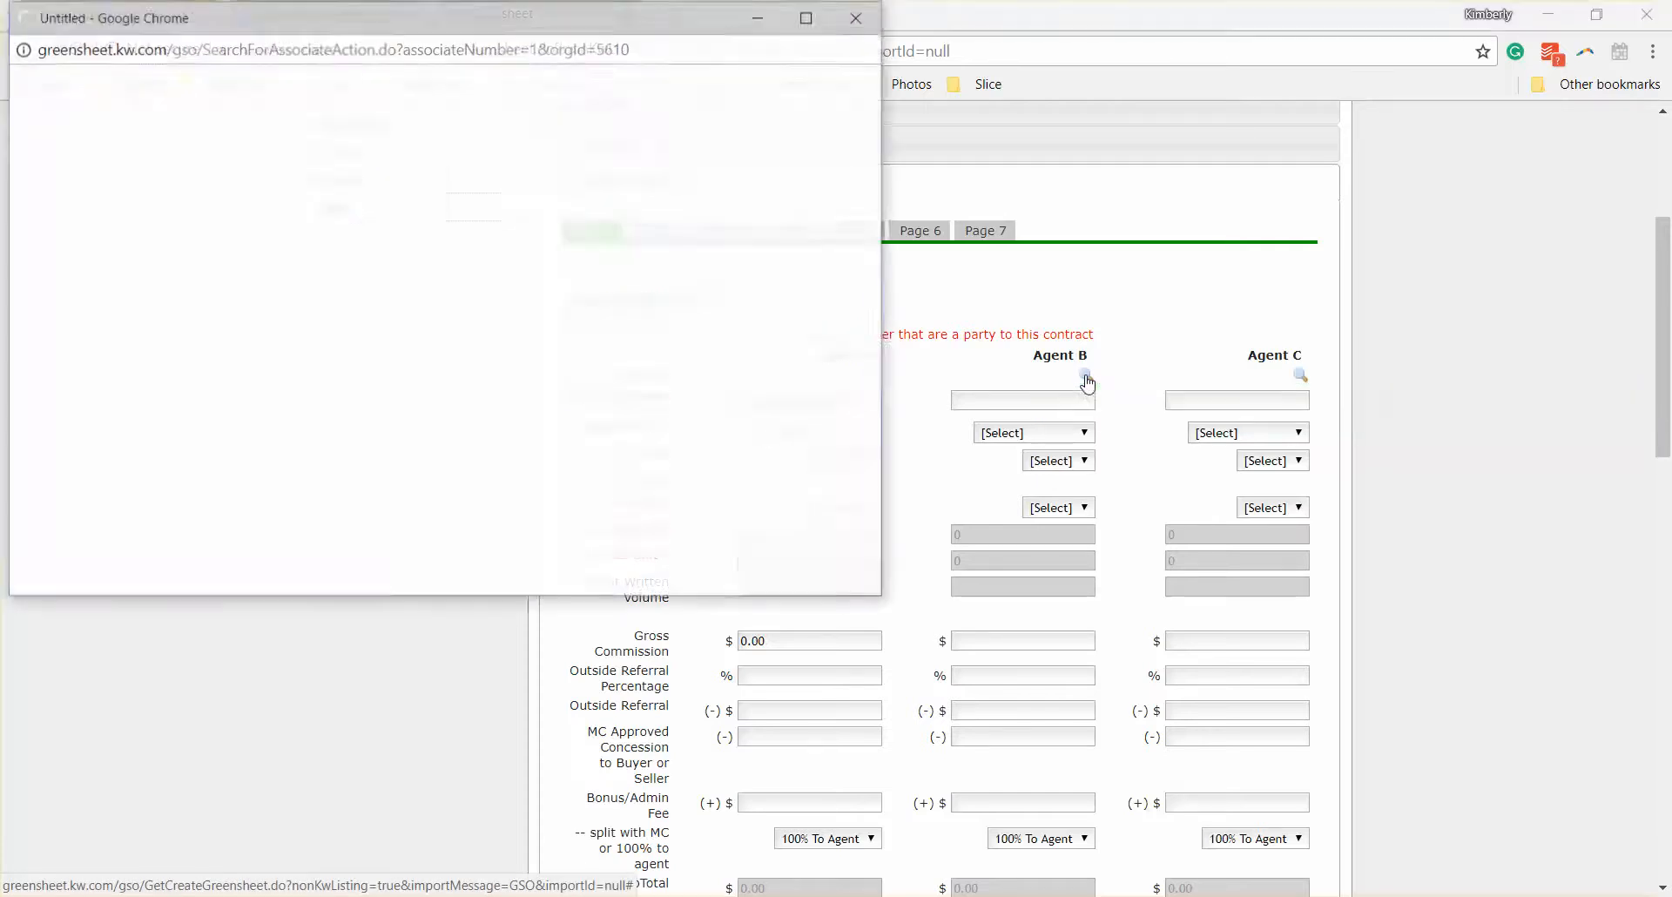
pyautogui.click(434, 146)
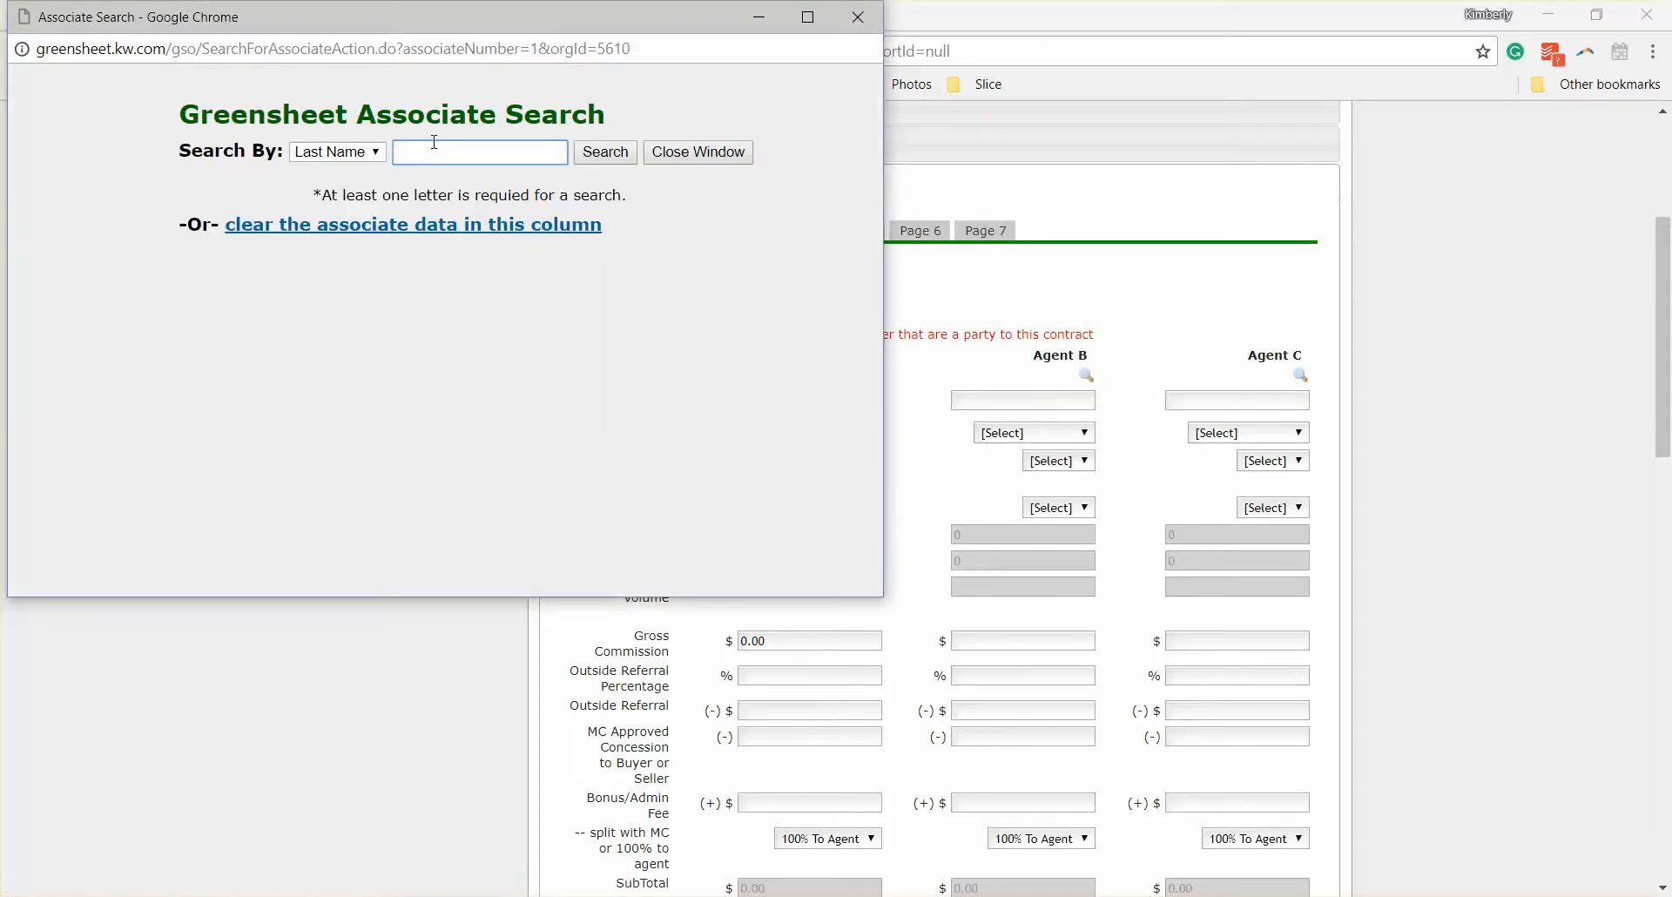
pyautogui.write('warman')
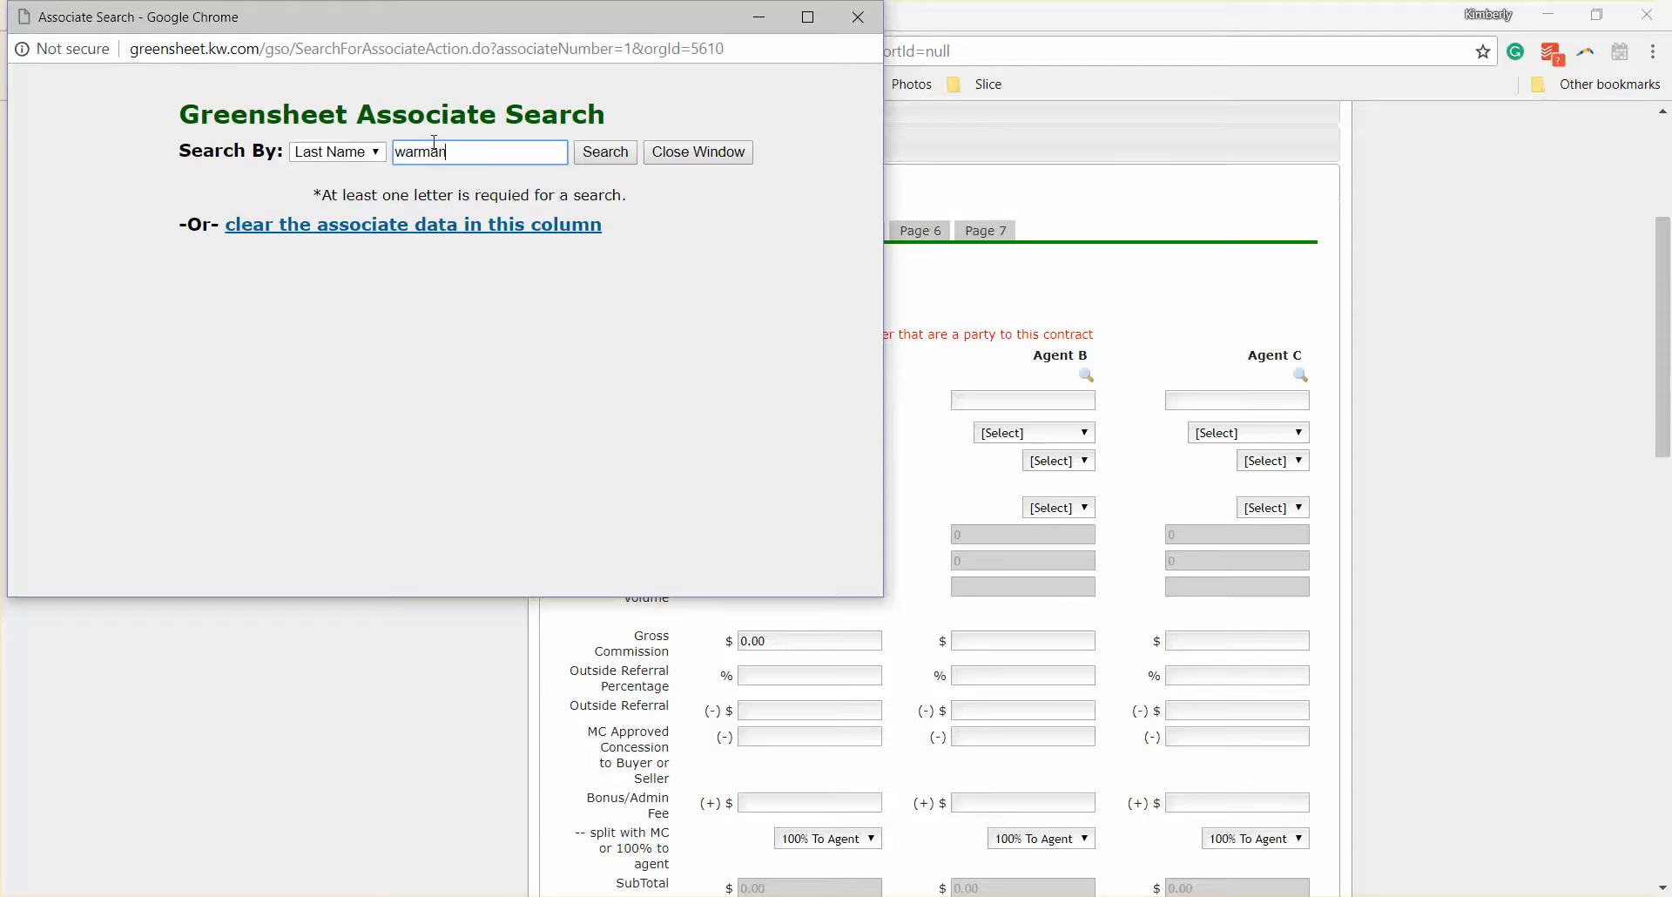
pyautogui.press('Return')
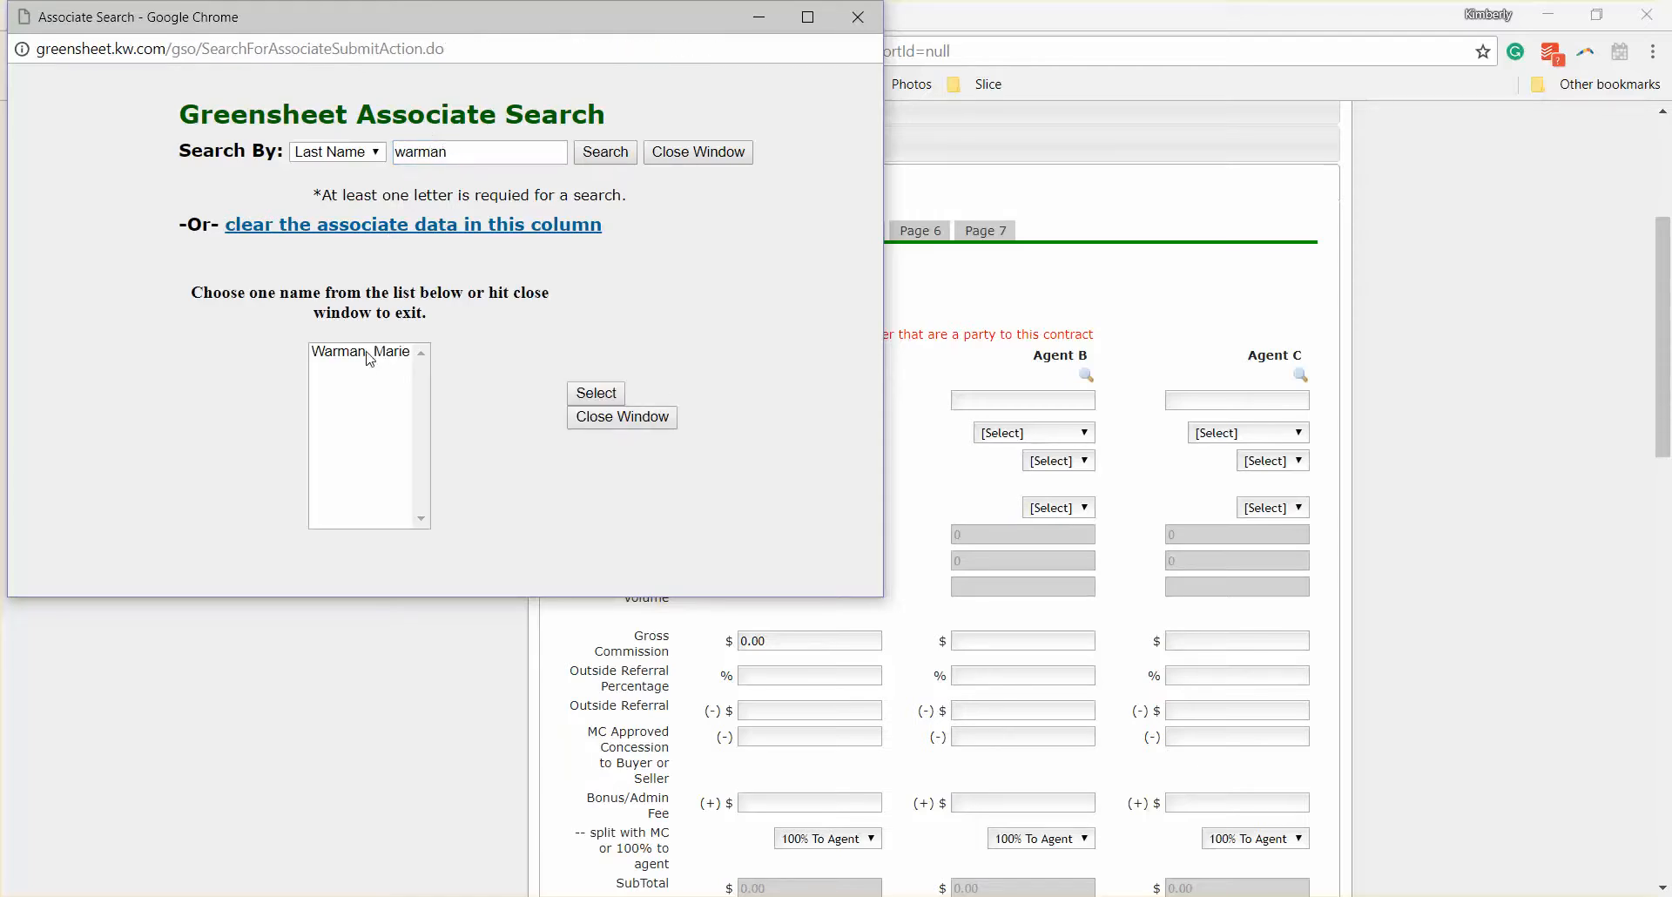
pyautogui.click(365, 352)
pyautogui.click(596, 394)
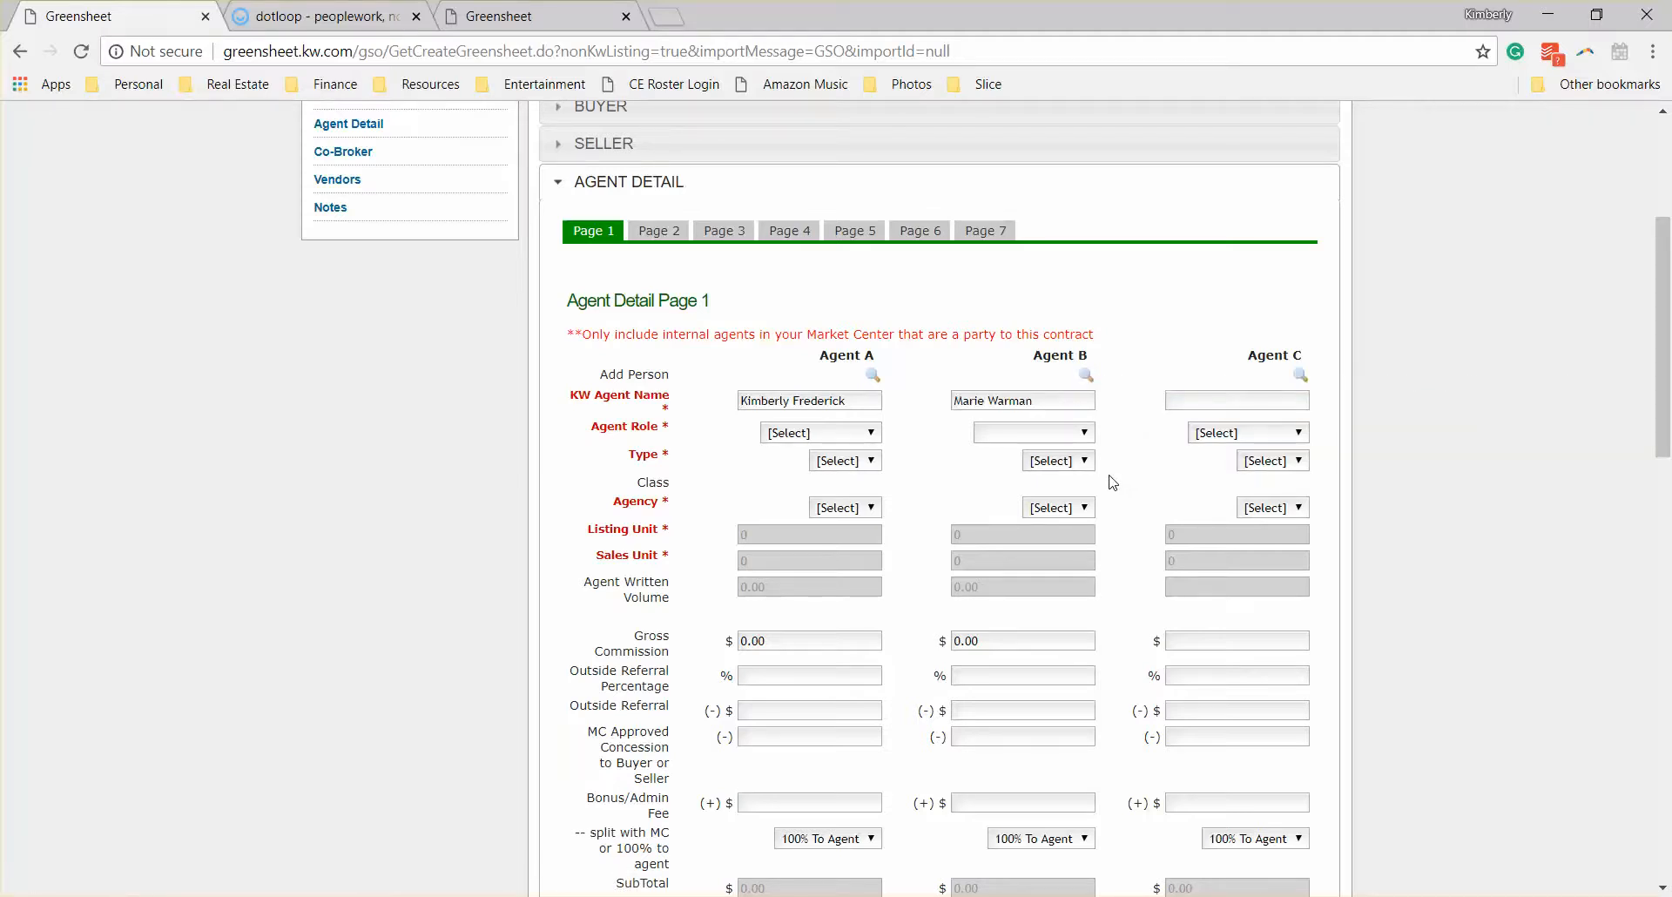
# Step: Set the agent role to Lead Agent for Agent A and Listing Specialist for Agent B
pyautogui.click(828, 433)
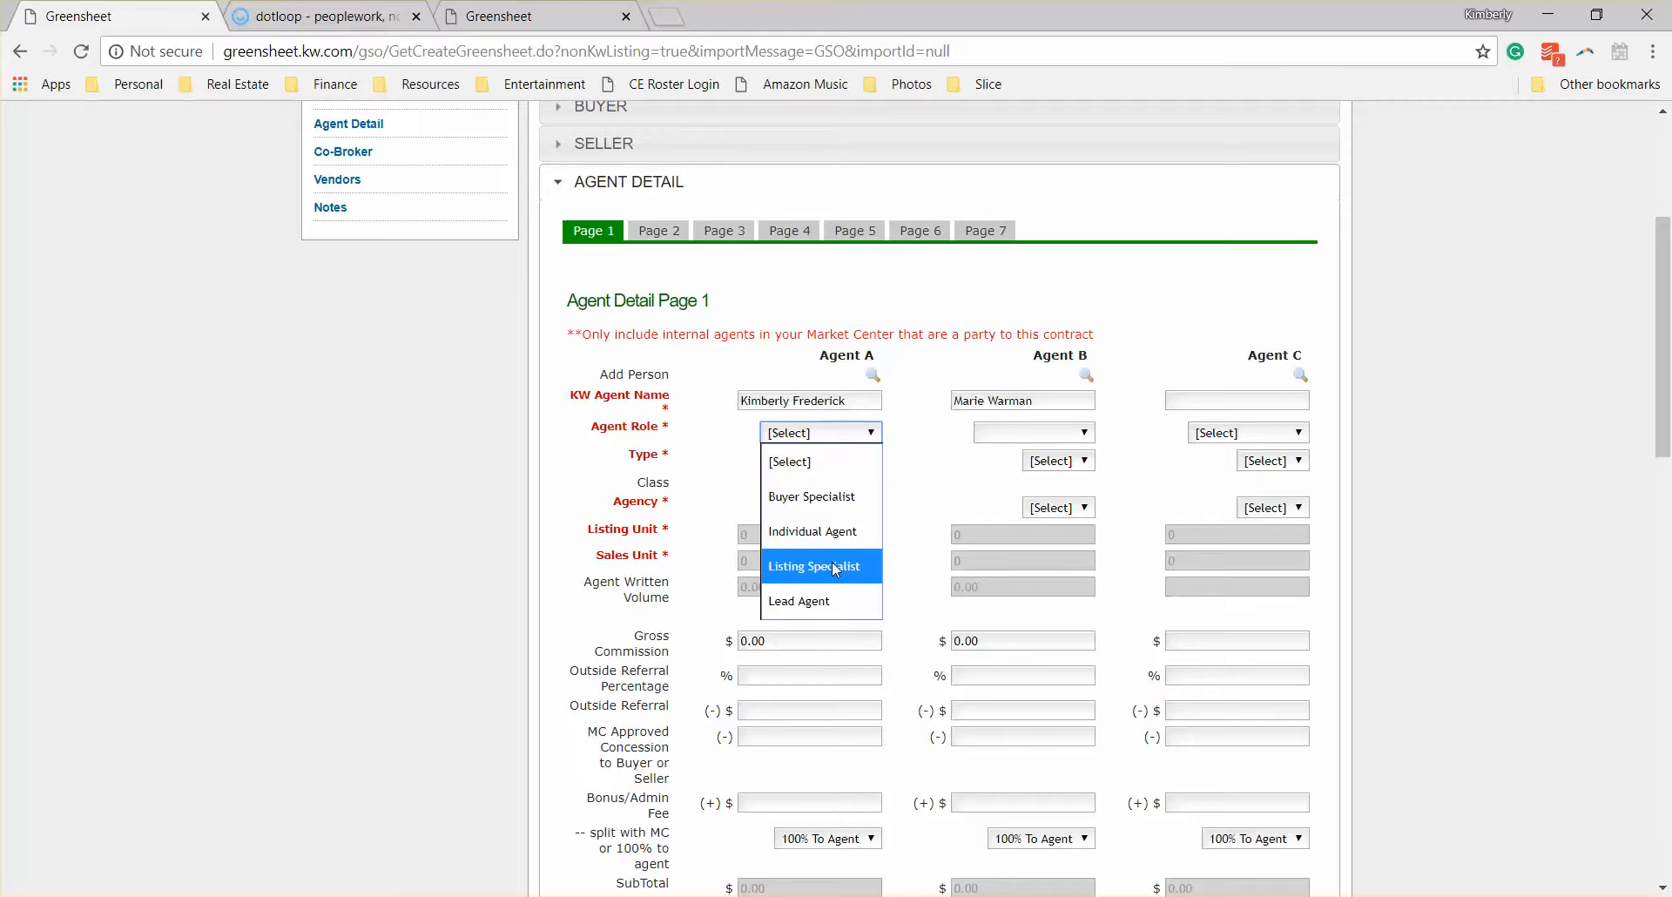
pyautogui.click(837, 602)
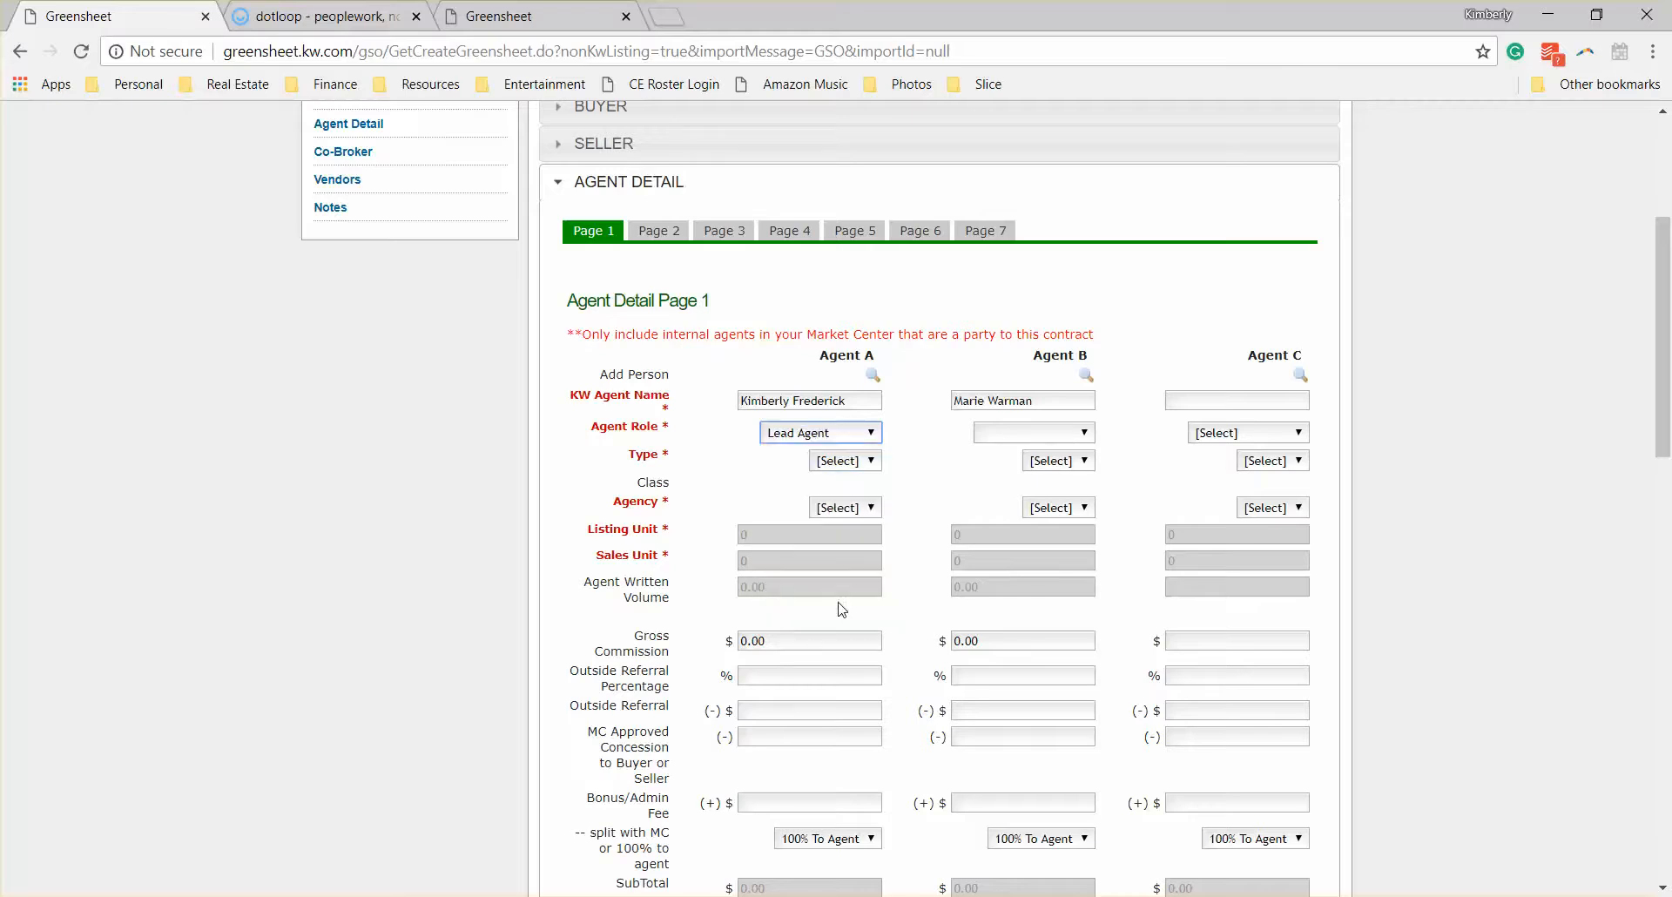
pyautogui.click(1025, 433)
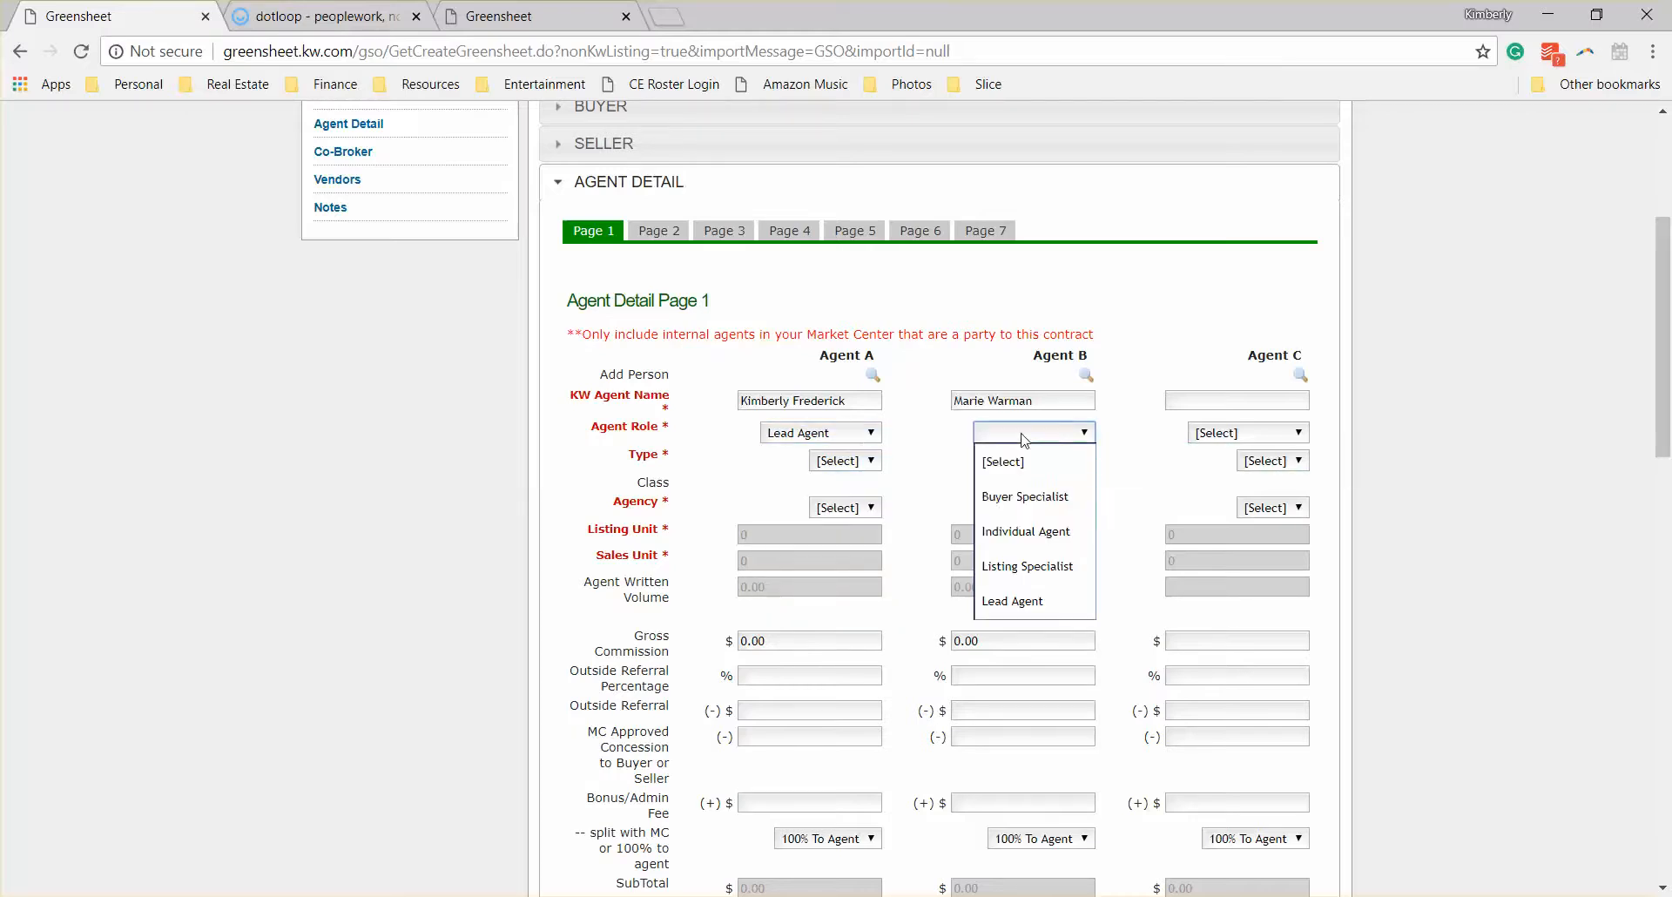
pyautogui.click(1040, 564)
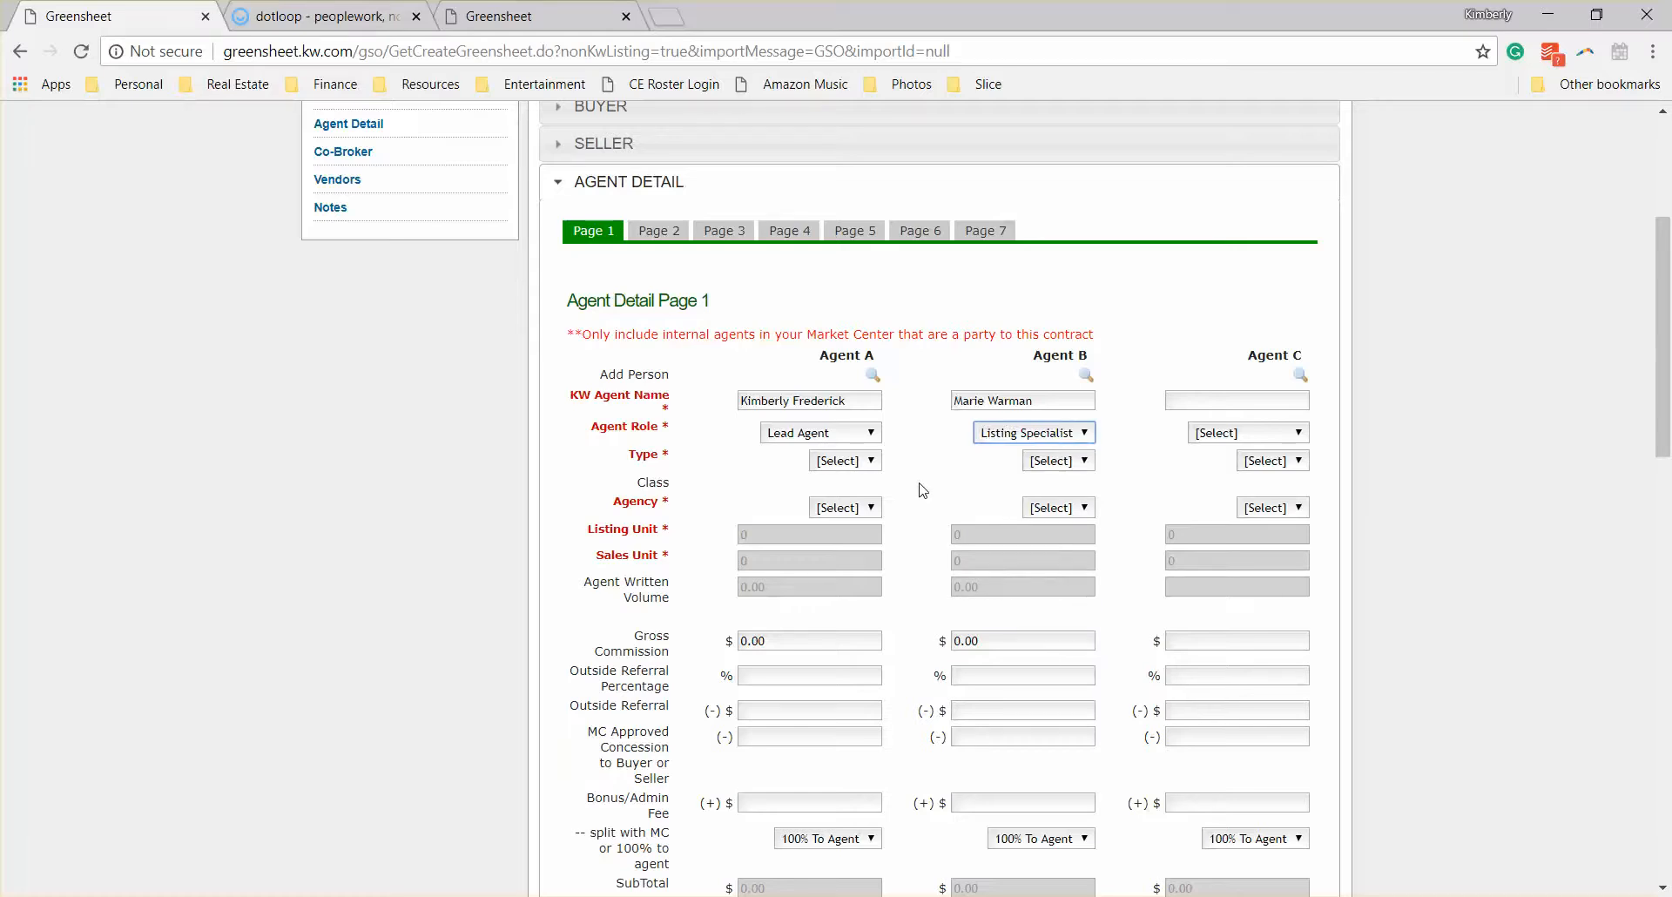
# Step: Set the type to Listing for both Agent A and Agent B
pyautogui.click(845, 460)
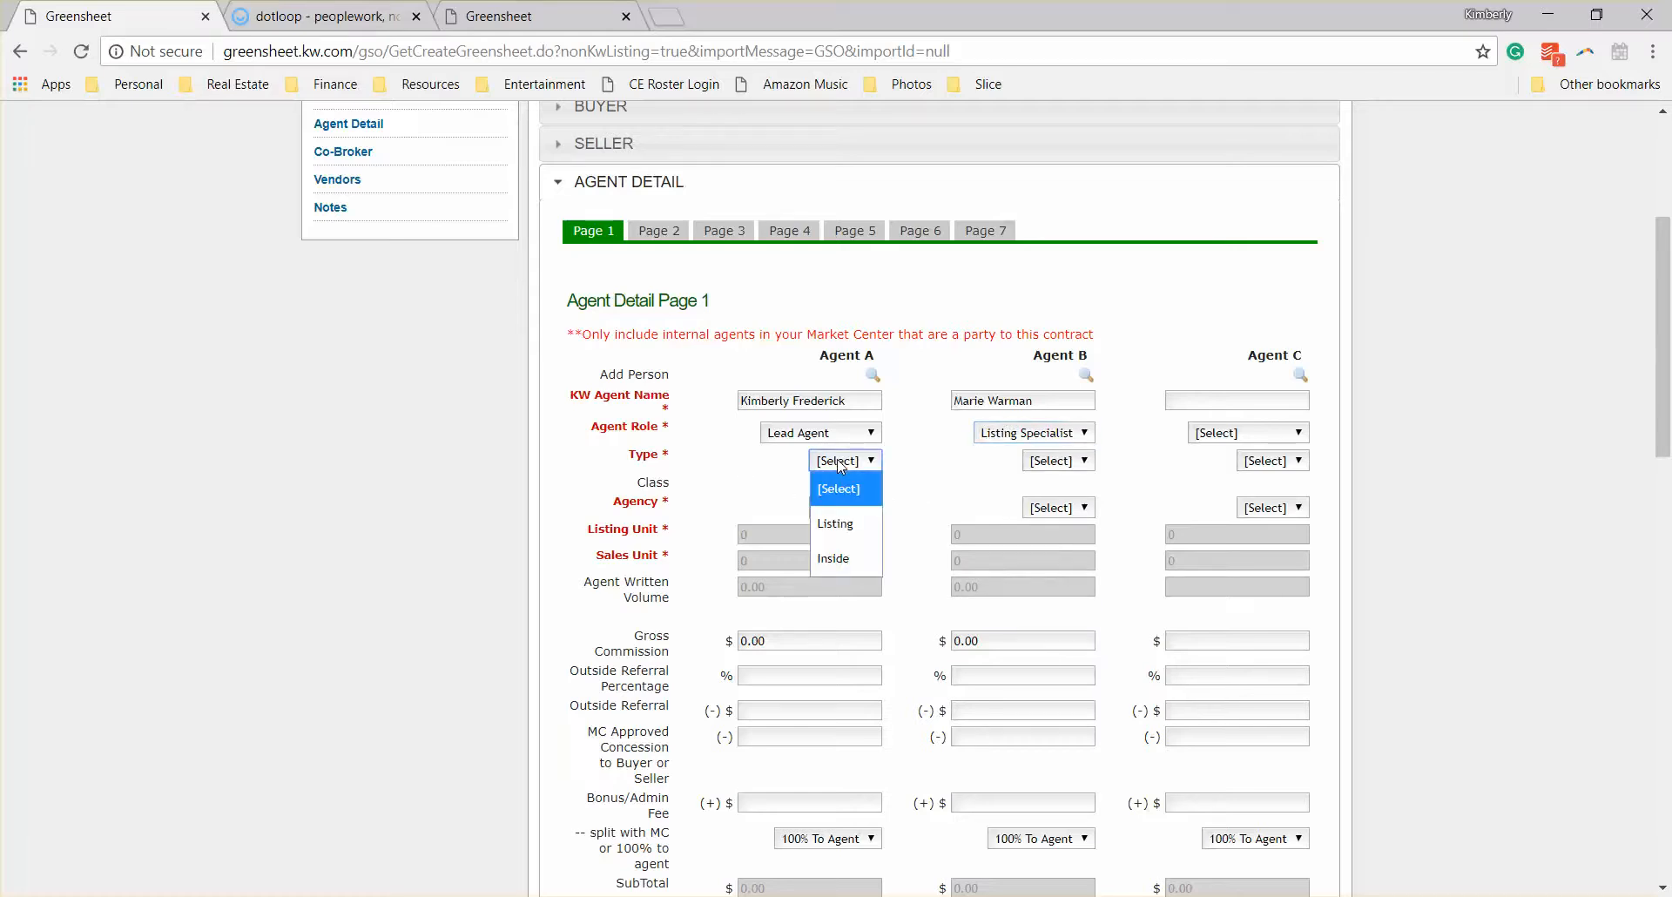
pyautogui.click(876, 531)
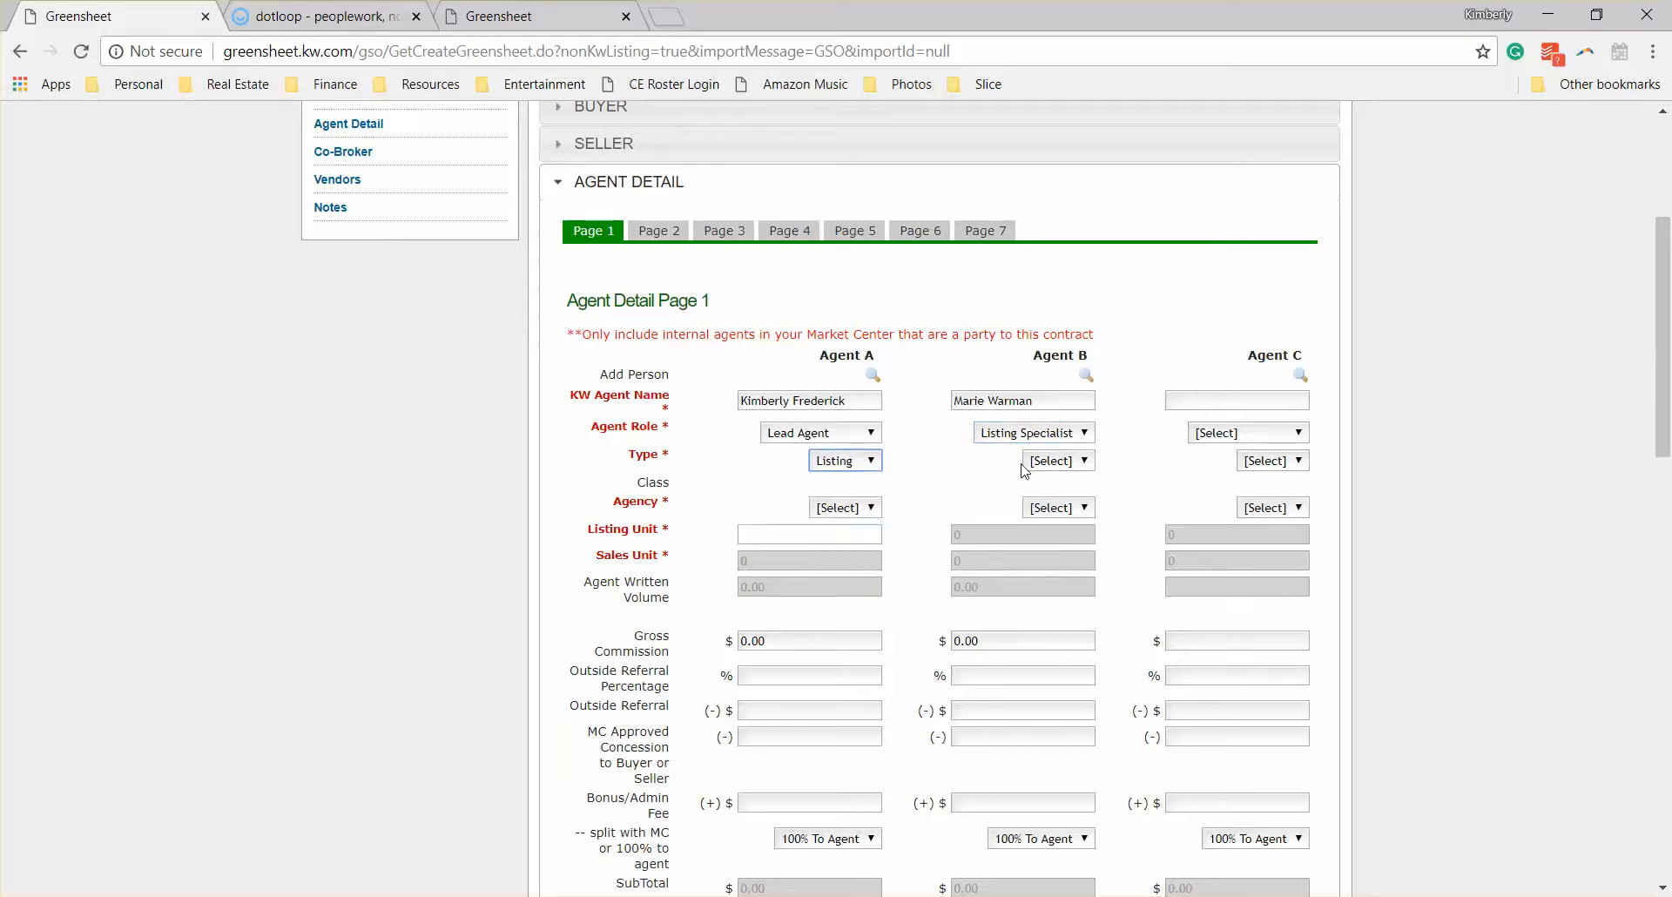
pyautogui.click(1036, 462)
pyautogui.click(1056, 523)
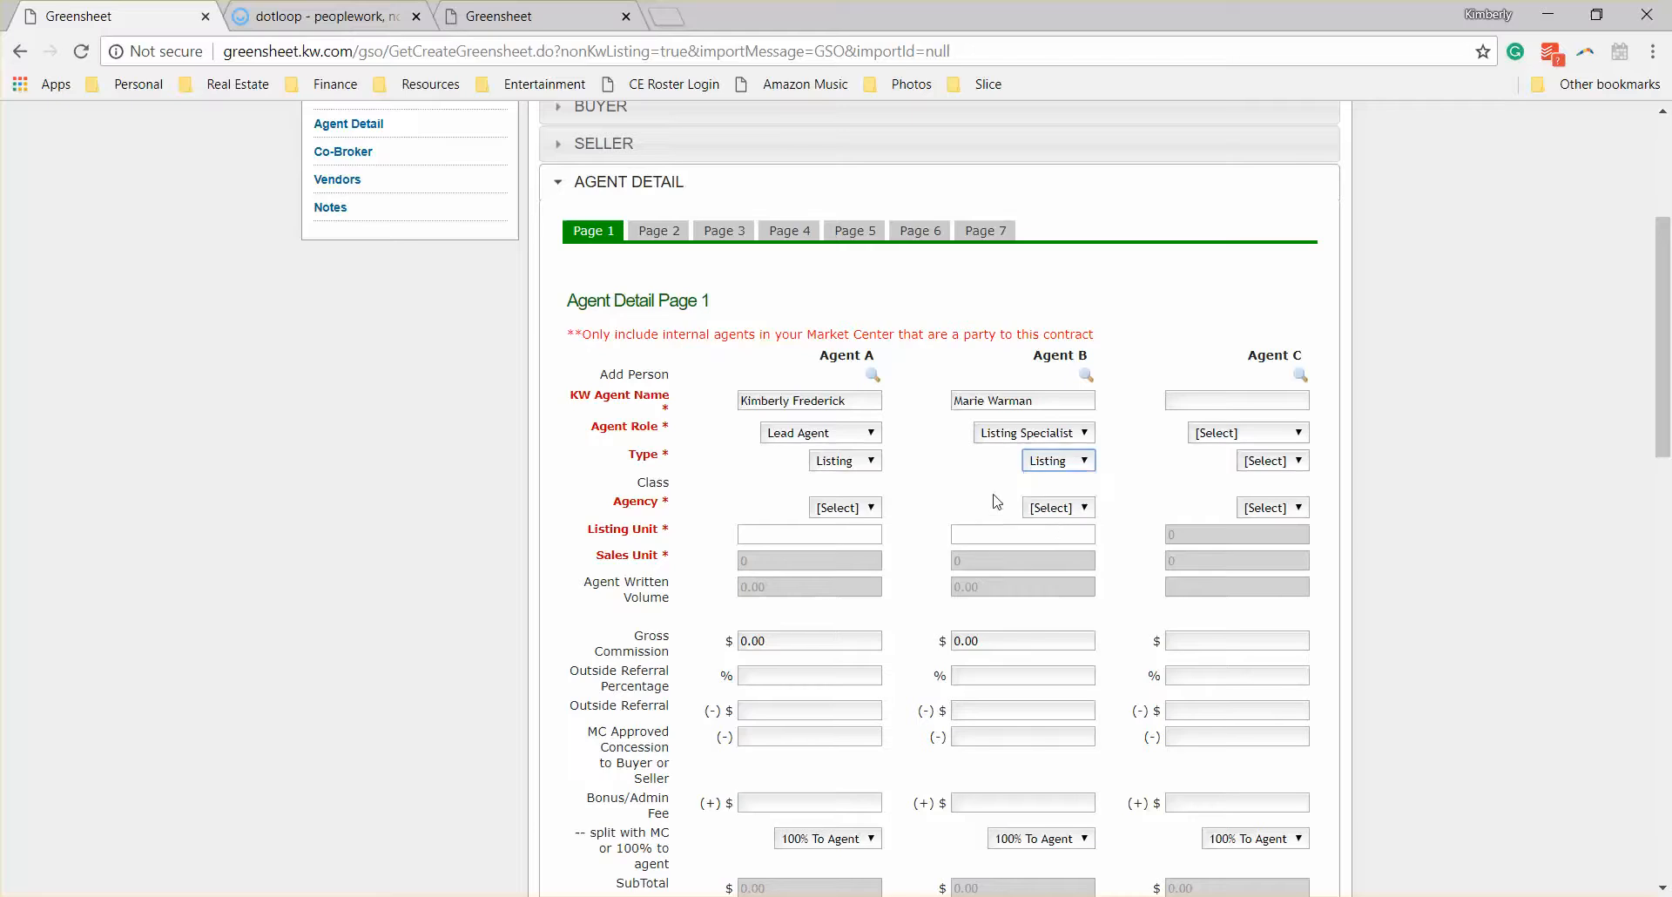
pyautogui.click(859, 464)
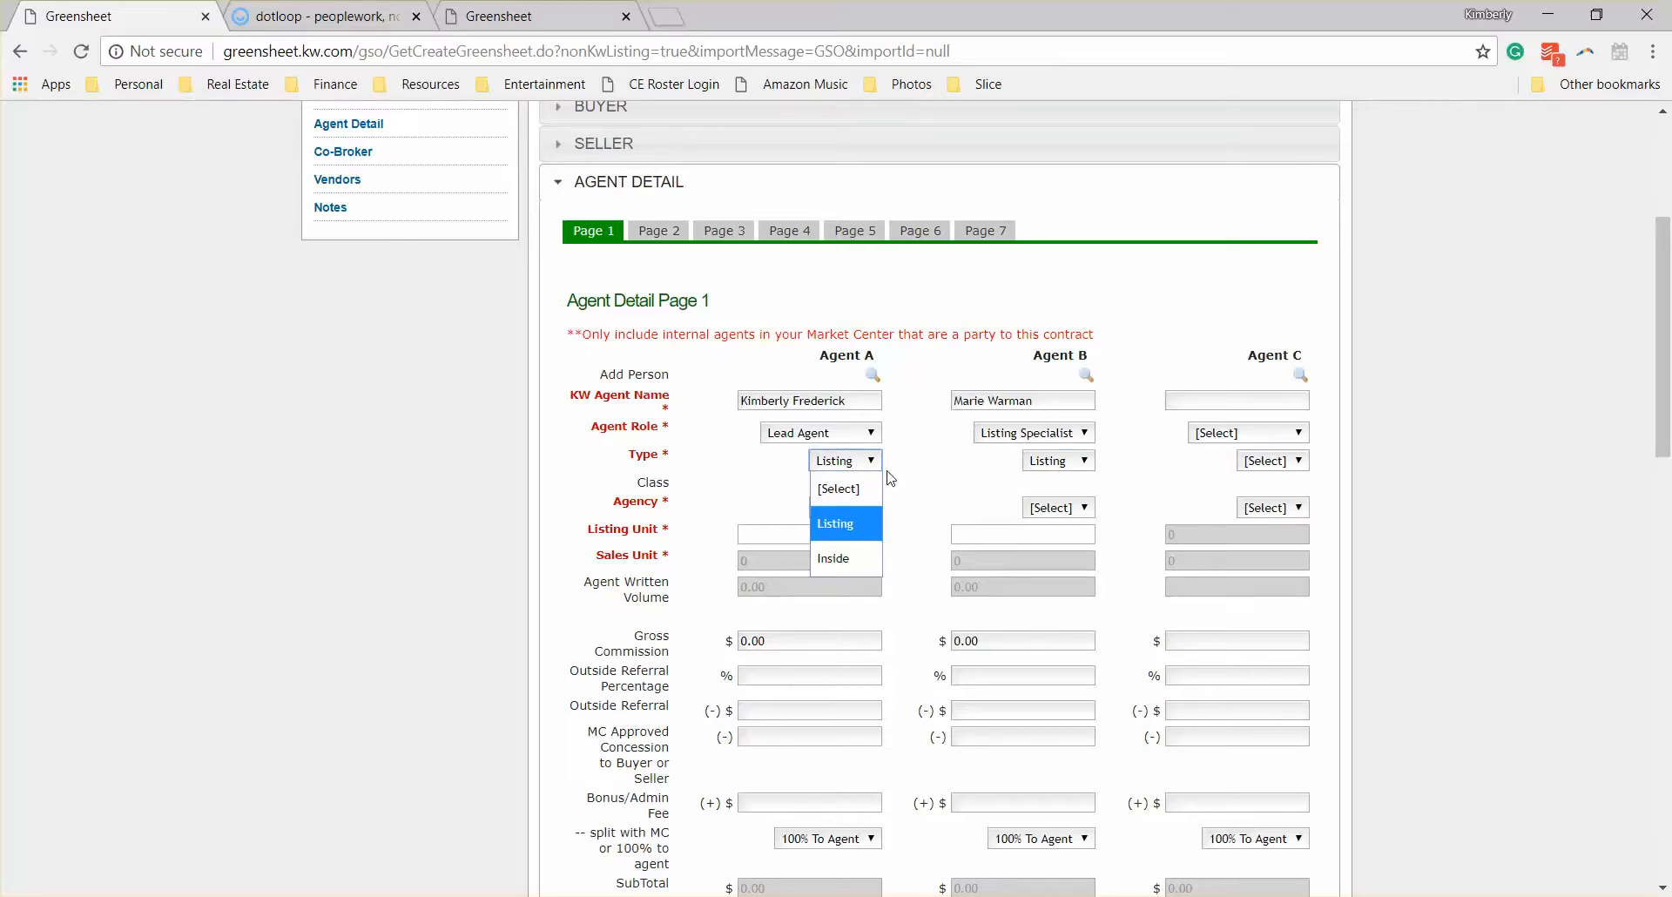
pyautogui.click(915, 493)
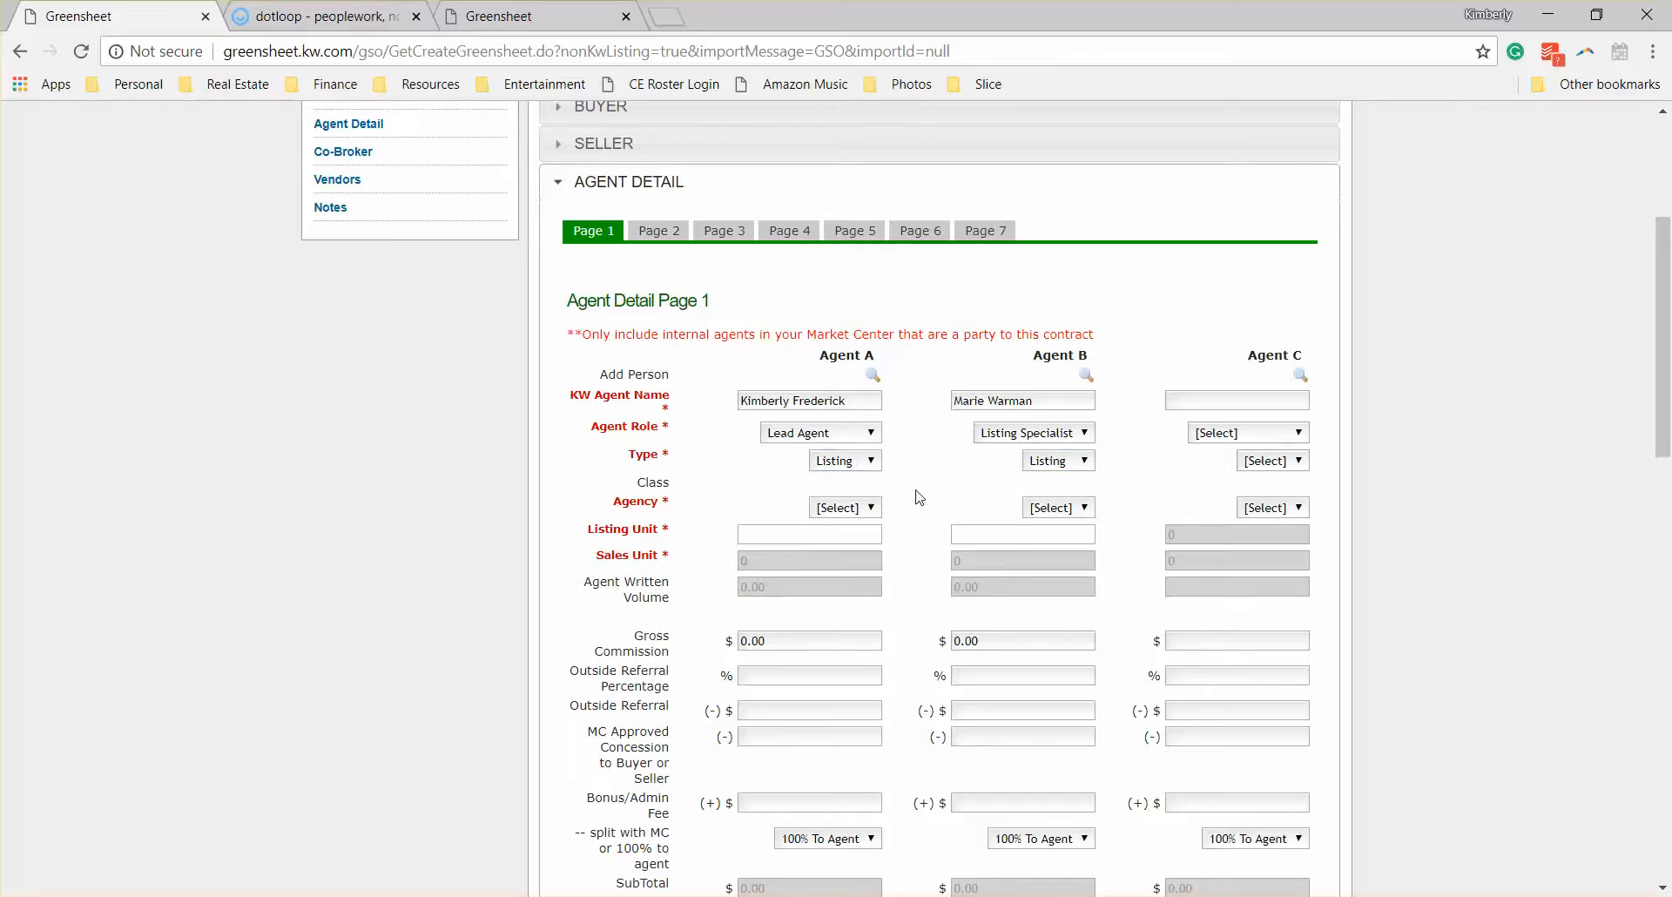
# Step: Set the agency to Seller for both Agent A and Agent B
pyautogui.click(860, 510)
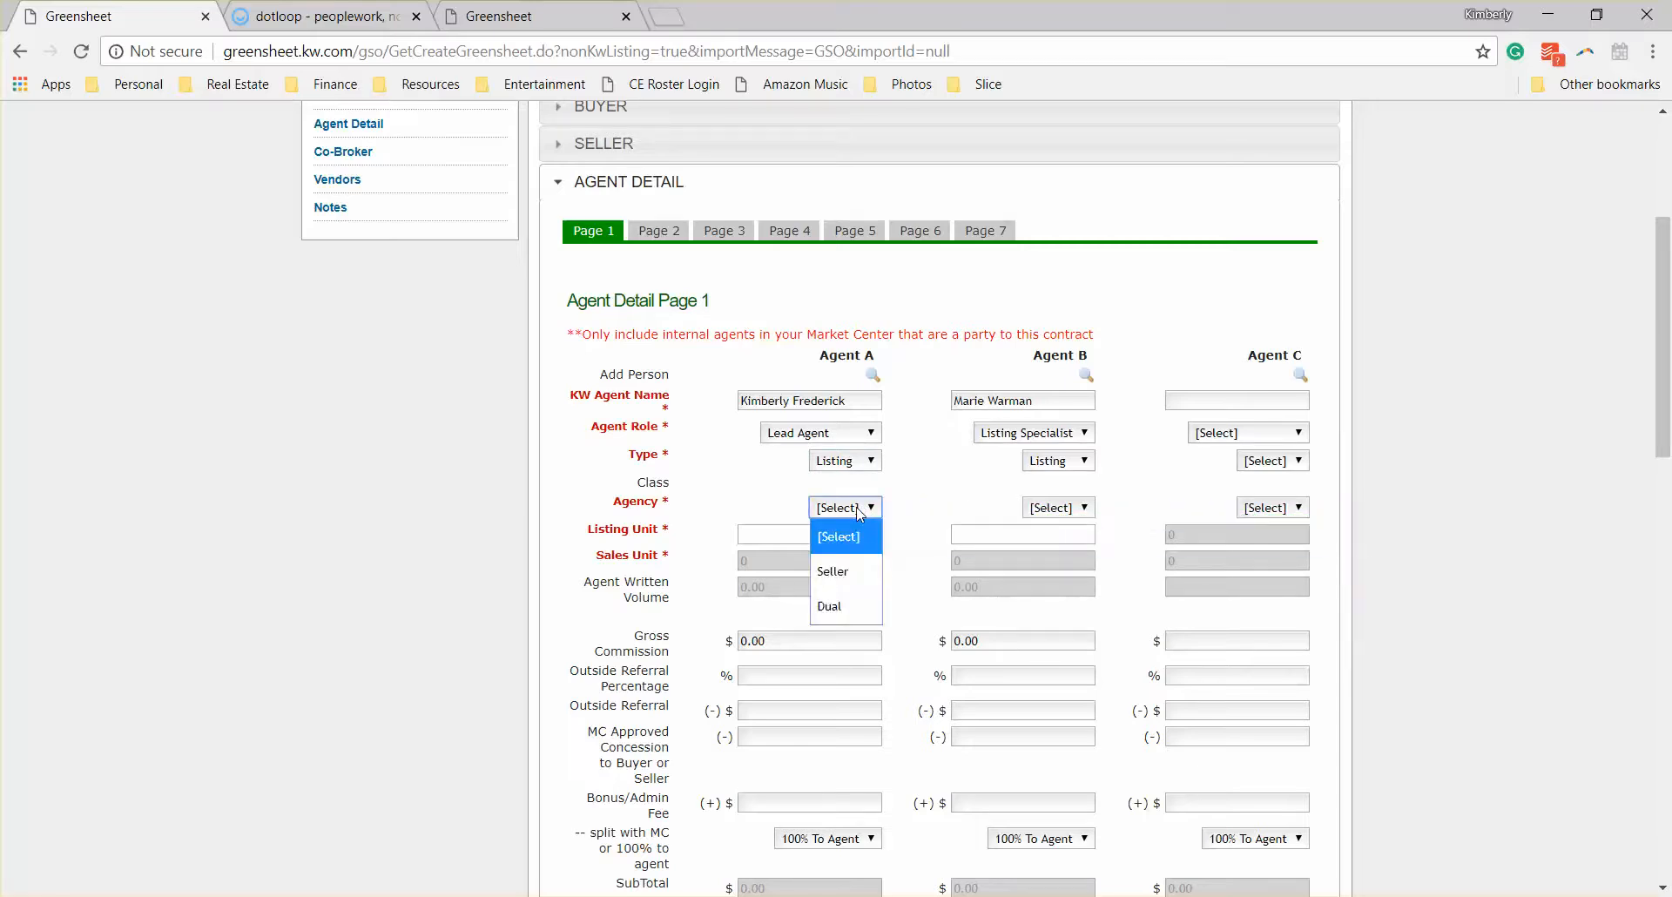
pyautogui.click(860, 572)
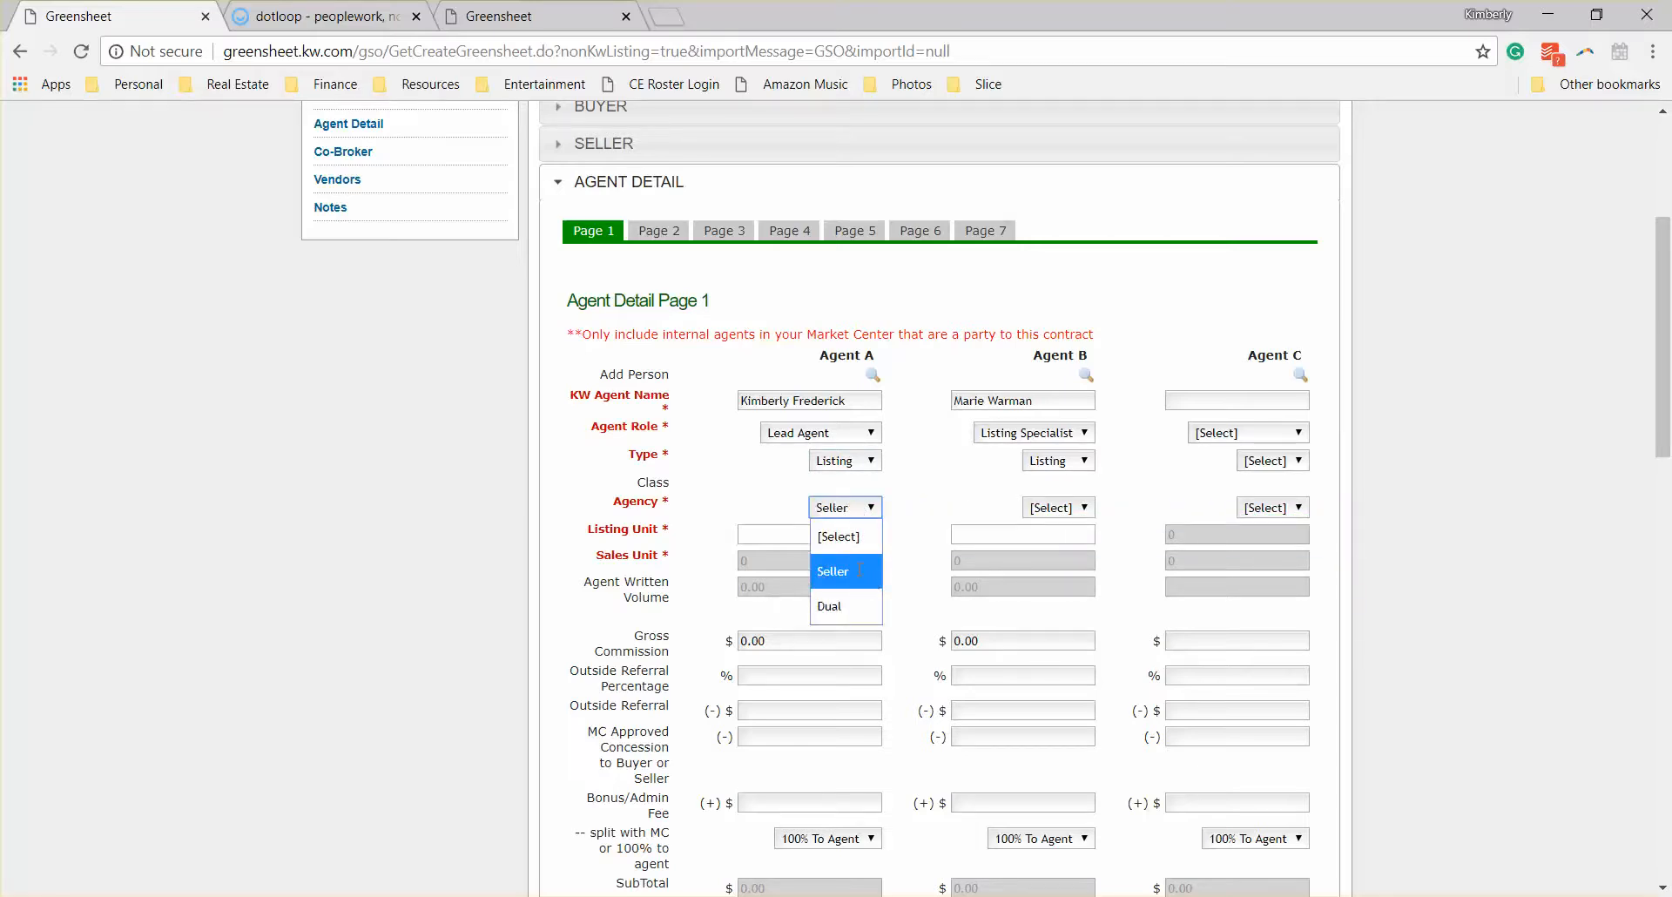
pyautogui.click(1064, 517)
pyautogui.click(1074, 557)
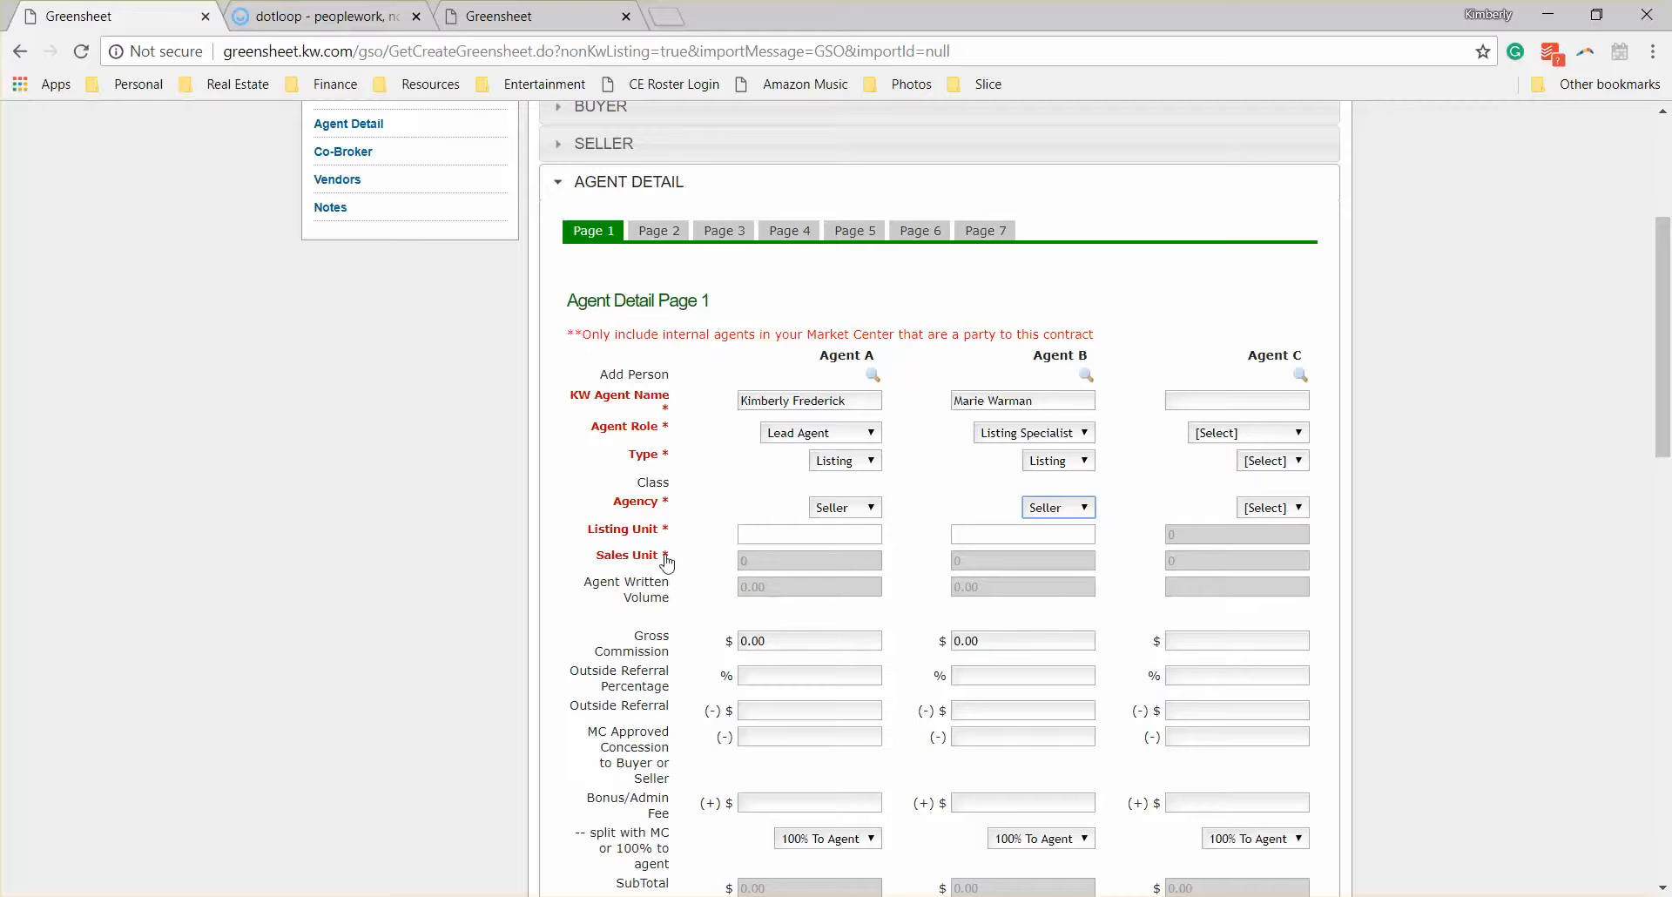
# Step: Split the listing unit evenly by entering .5 for both Agent A and Agent B
pyautogui.click(779, 566)
pyautogui.click(779, 532)
pyautogui.write('5')
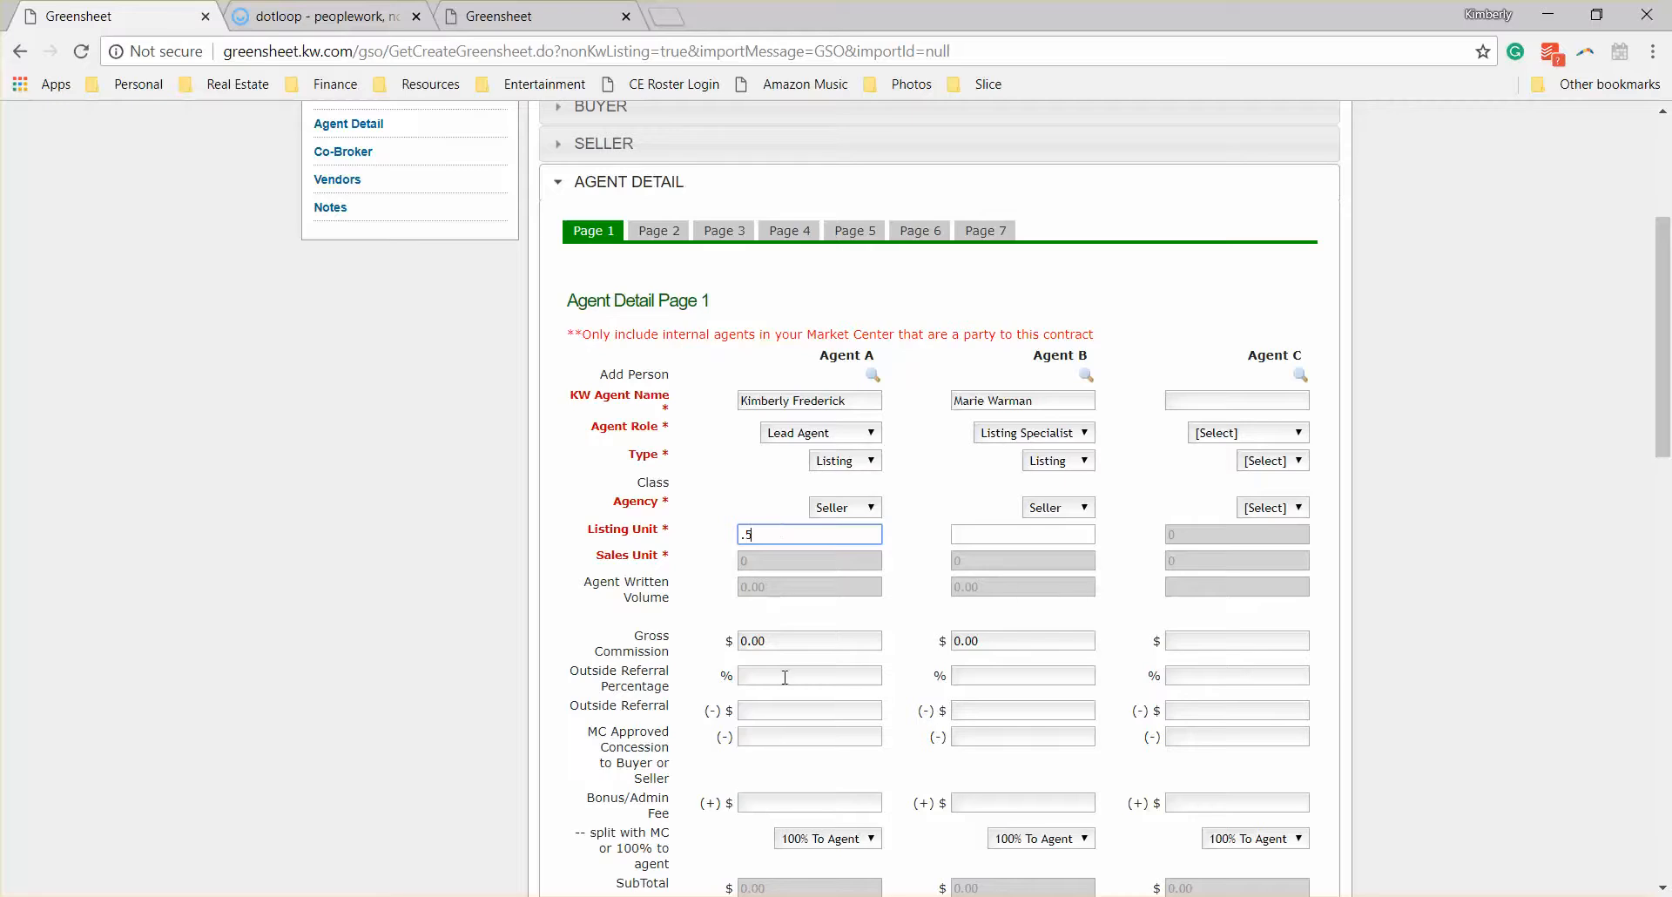
pyautogui.click(1058, 534)
pyautogui.write('.')
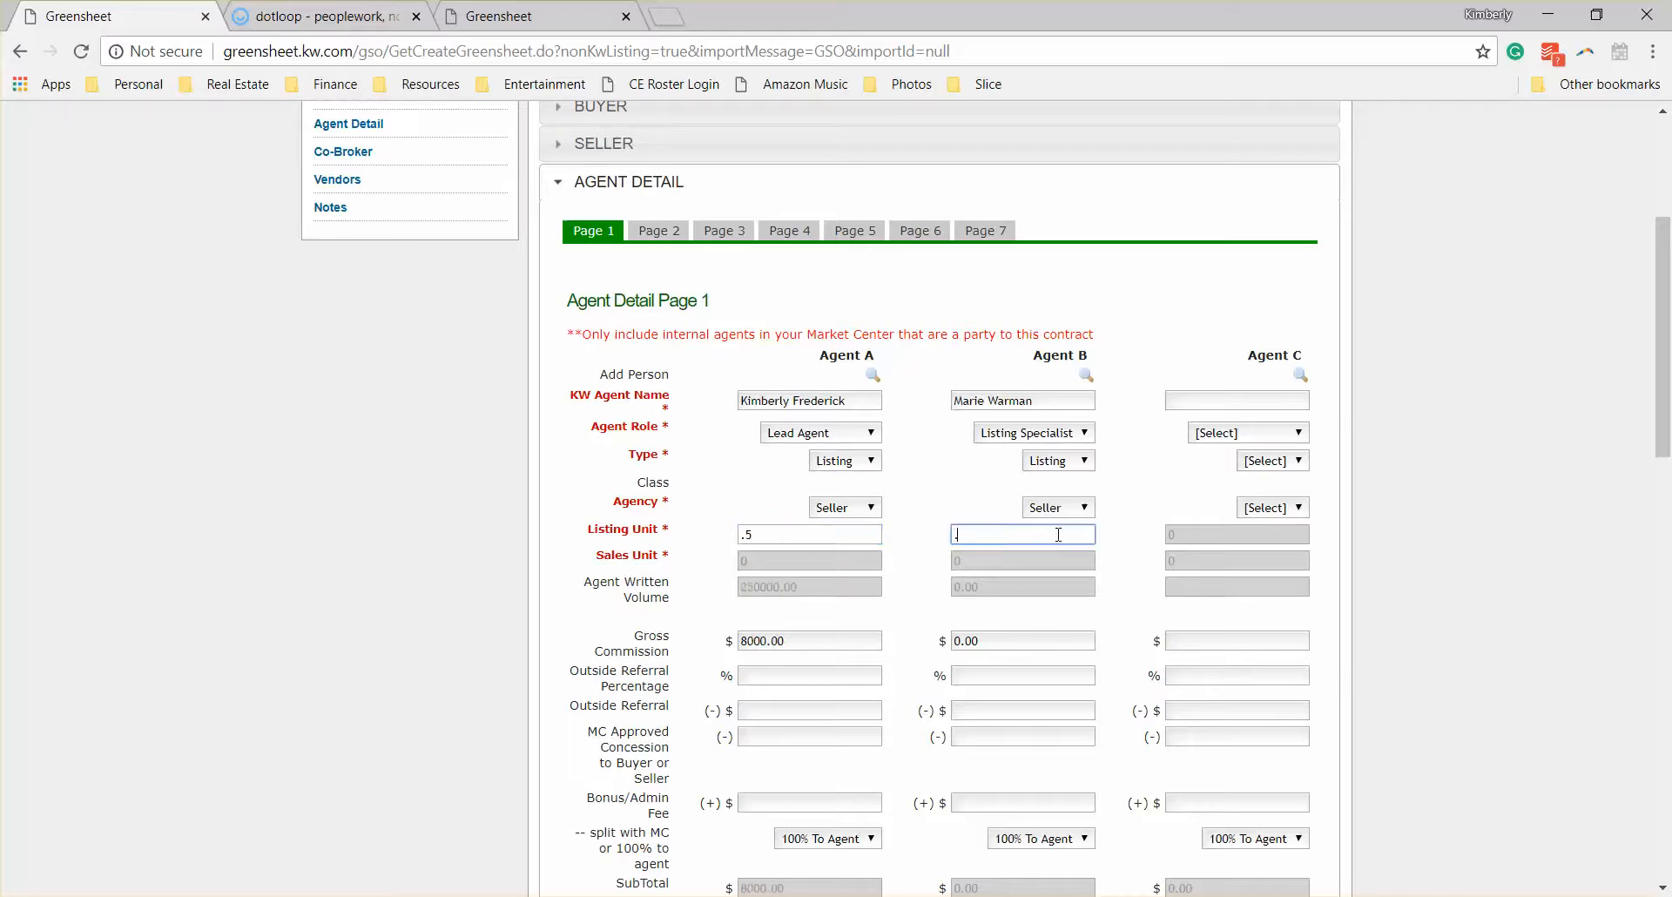
pyautogui.write('5')
pyautogui.press('Tab')
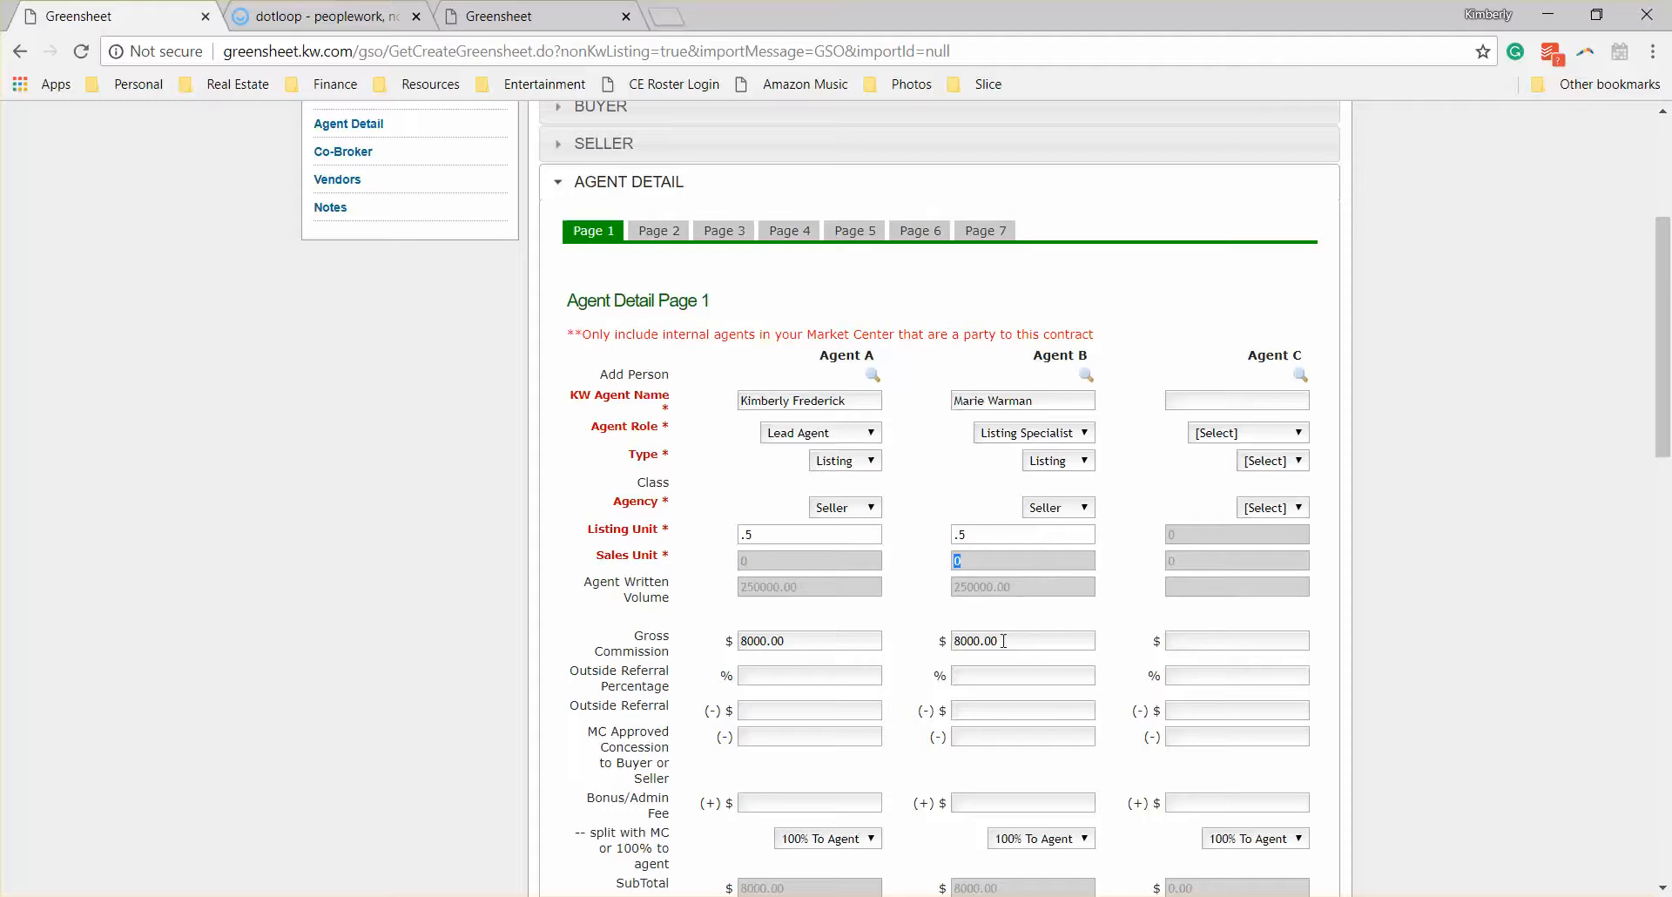
# Step: Review the sale price and listing commission in the Price / Commission section and return to Agent Detail
pyautogui.scroll(4, 953, 701)
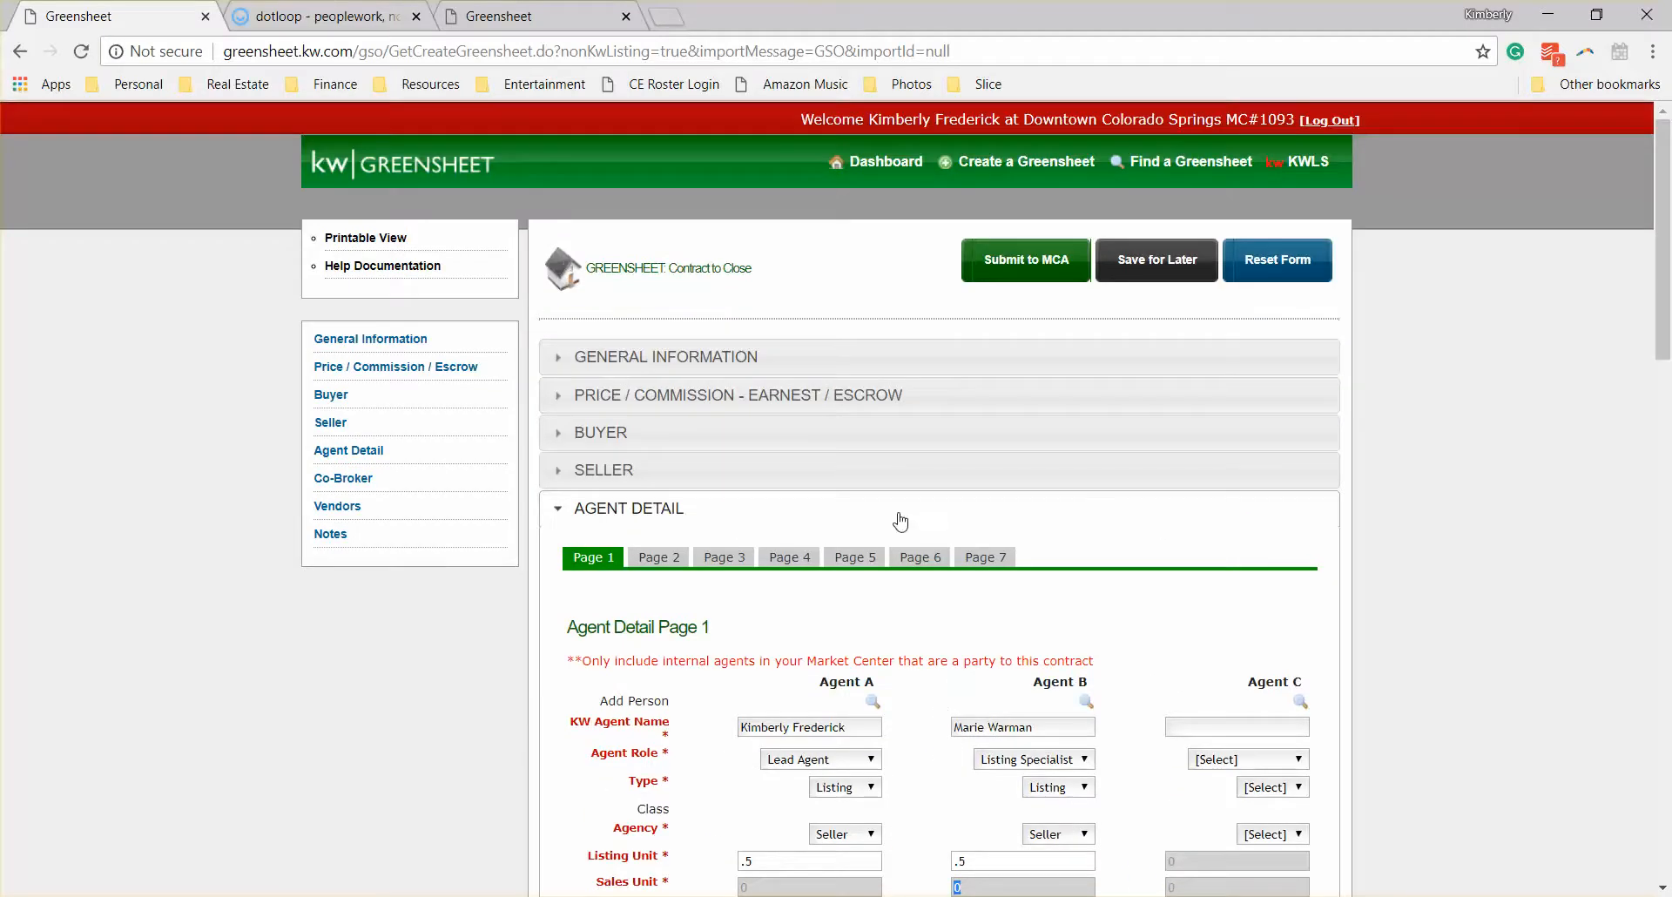
pyautogui.click(876, 399)
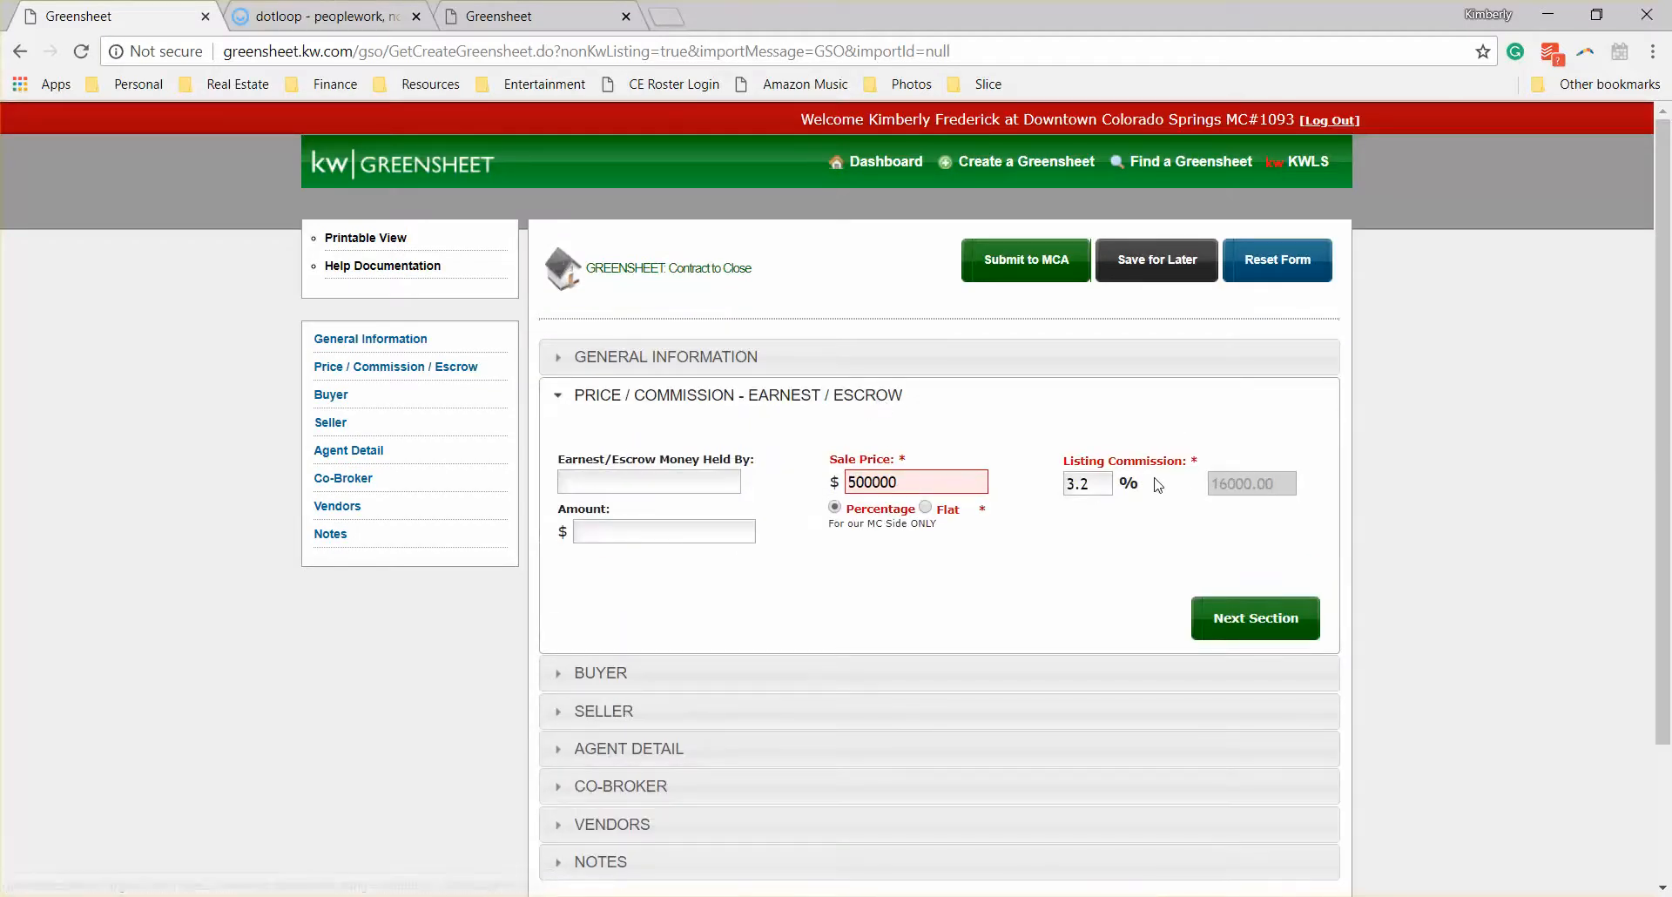
pyautogui.scroll(-2, 1089, 578)
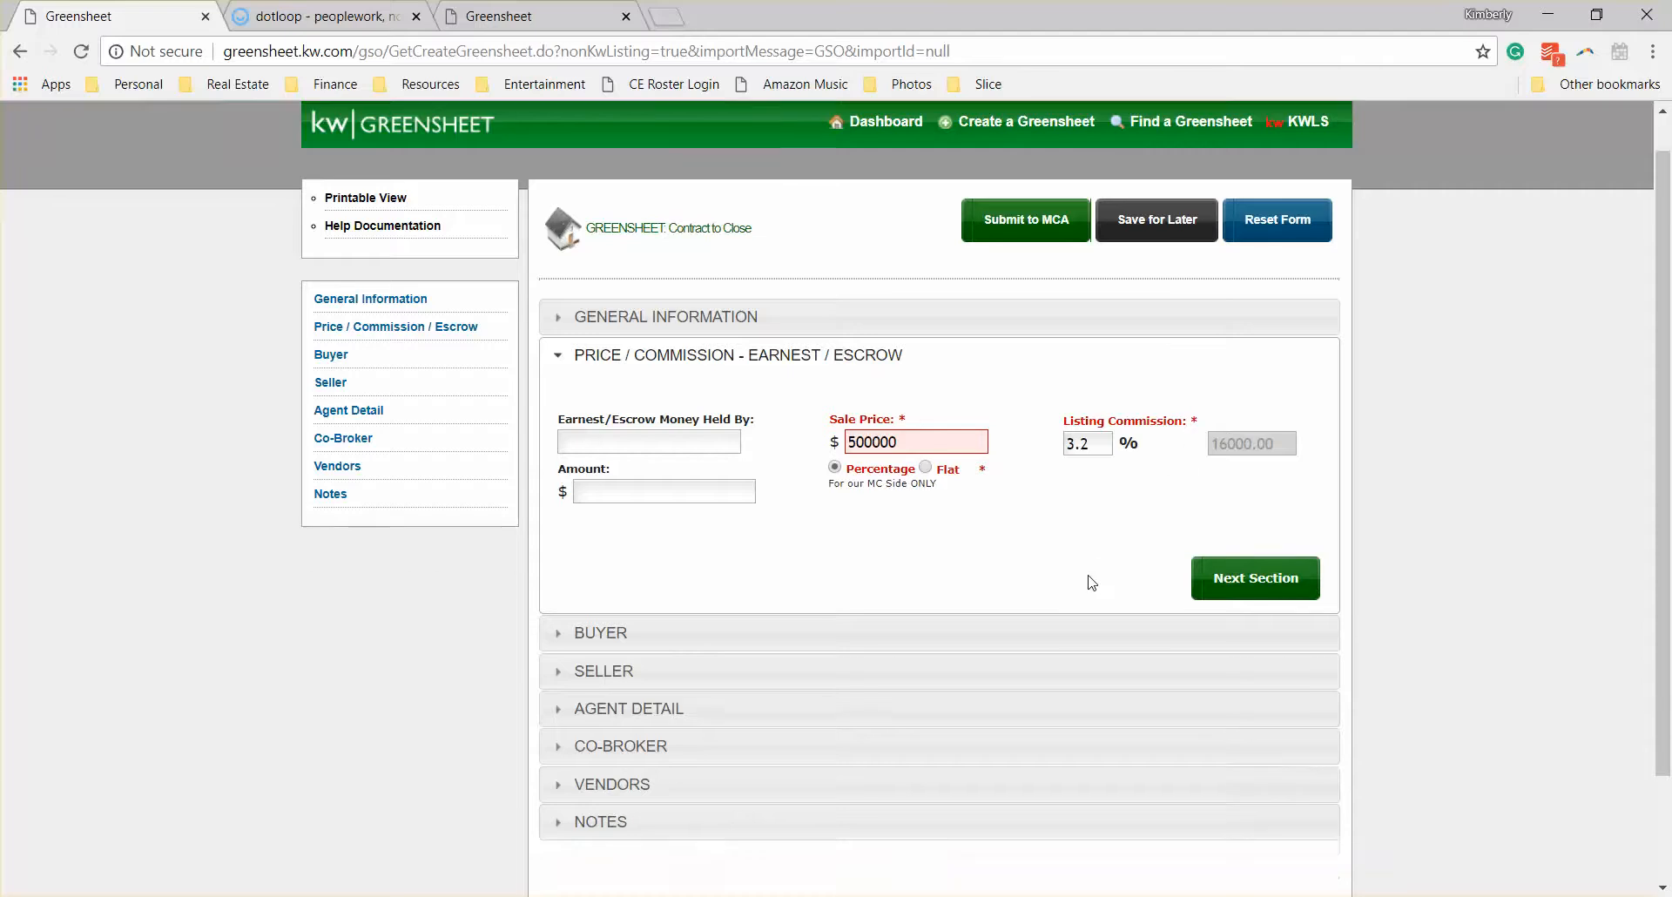
pyautogui.click(758, 572)
# Step: Set the listing unit to 1 for Agent A and 0 for Agent B
pyautogui.scroll(-3, 1000, 523)
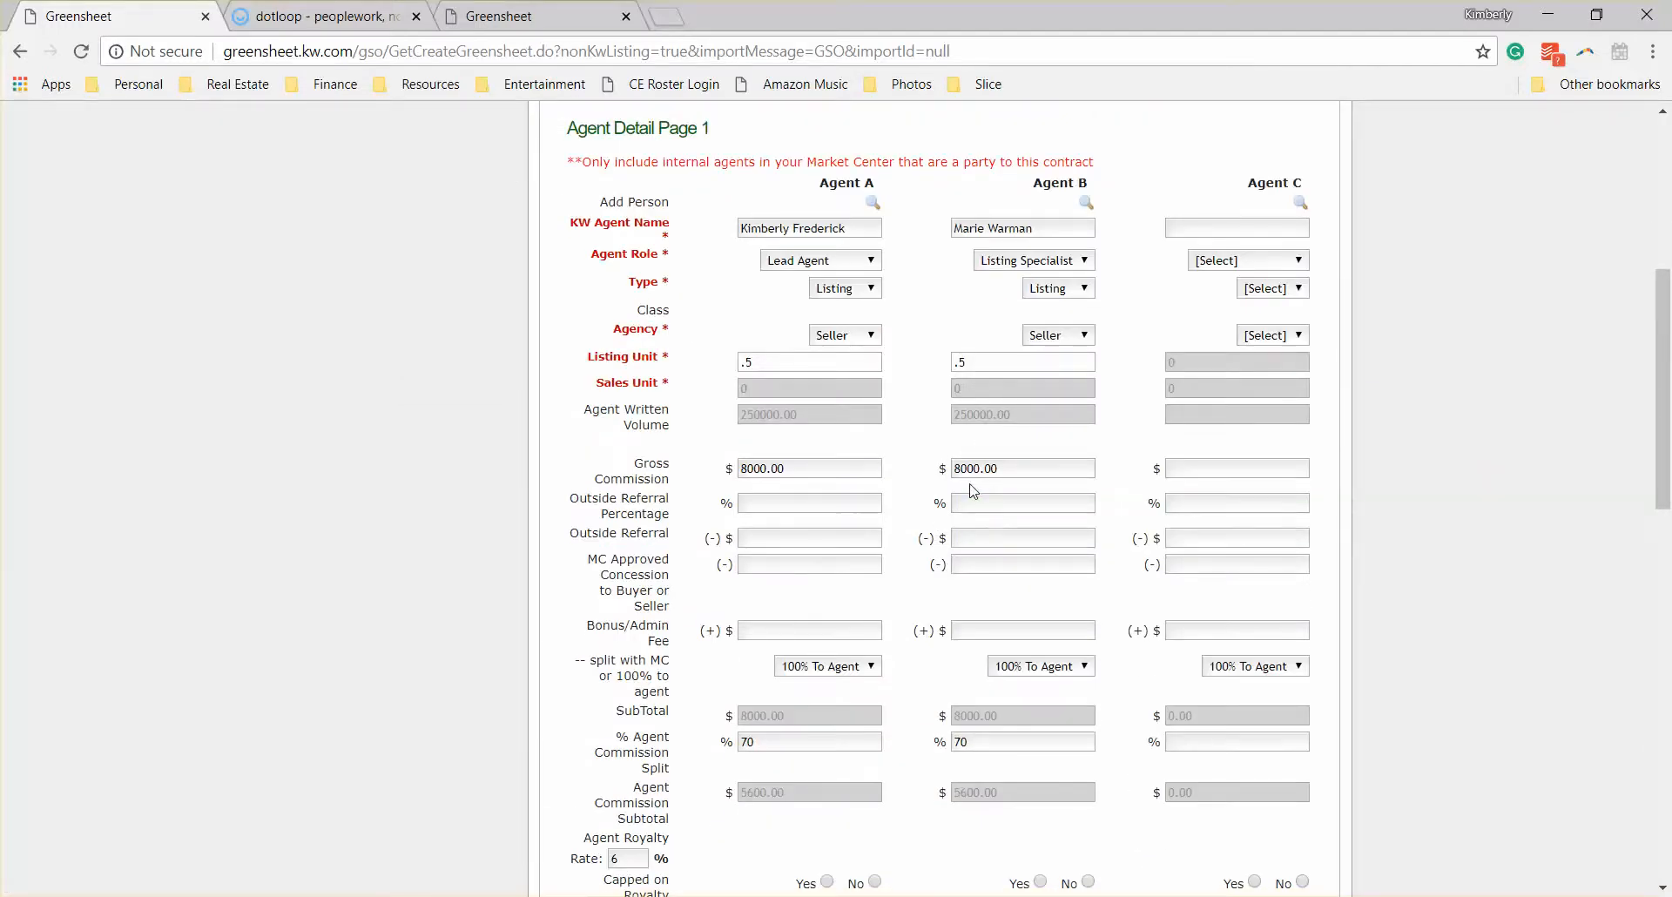
pyautogui.moveTo(800, 362); pyautogui.dragTo(582, 365)
pyautogui.press('BackSpace')
pyautogui.write('1')
pyautogui.press('Tab')
pyautogui.press('Tab')
pyautogui.write('0')
pyautogui.press('Tab')
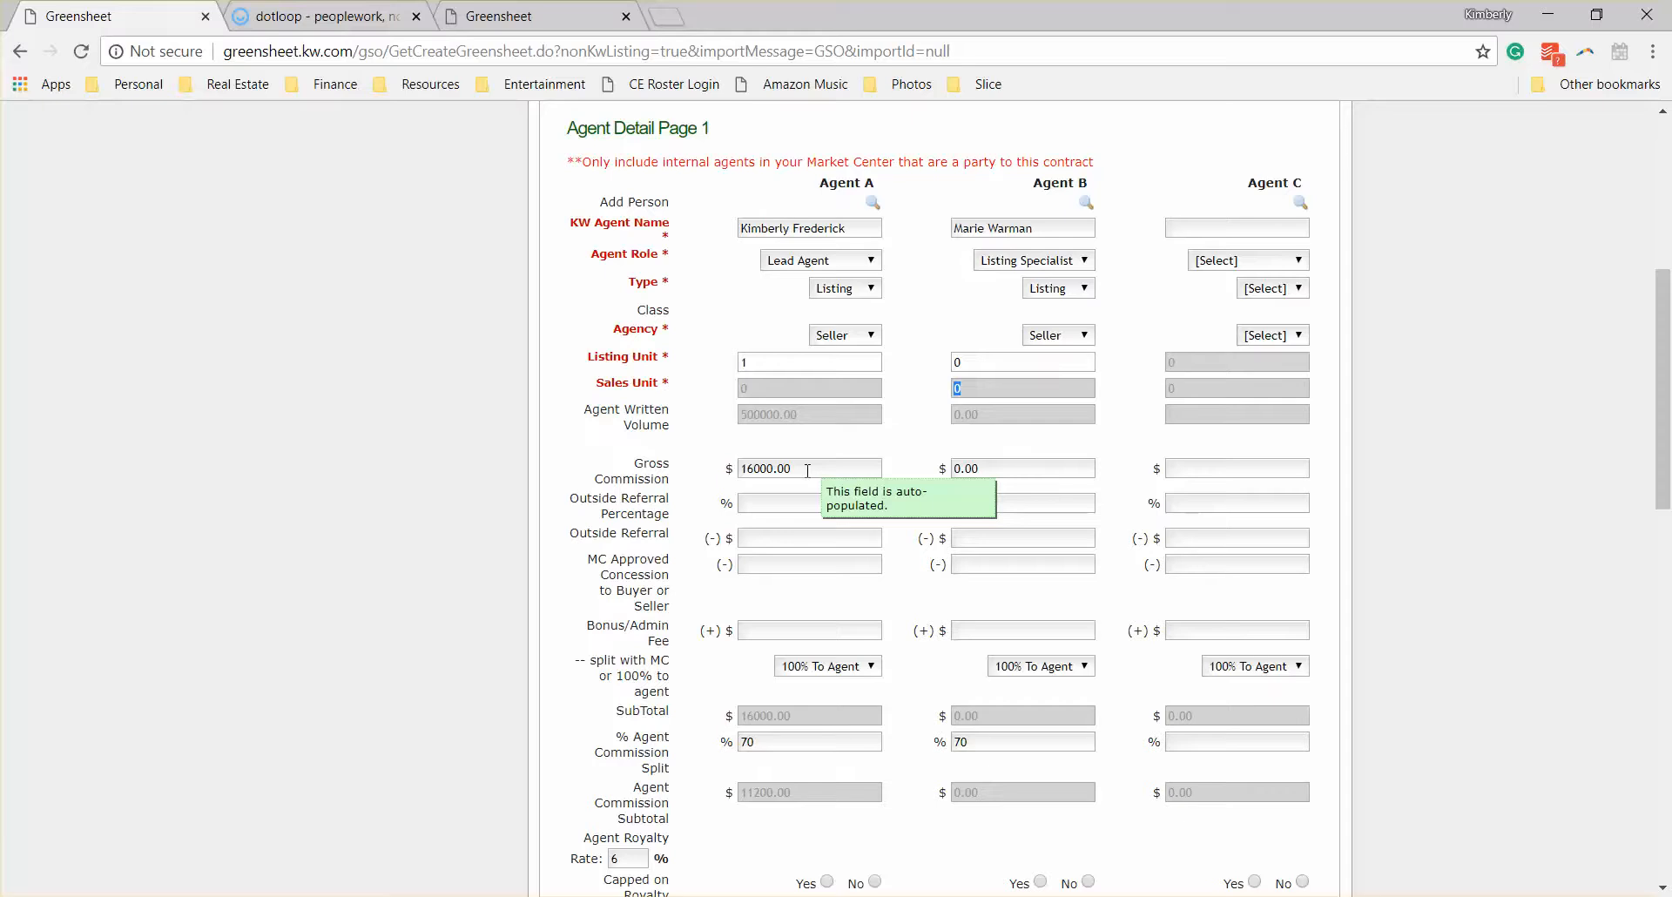
# Step: Set the gross commission to 8000 for both Agent A and Agent B
pyautogui.doubleClick(779, 467)
pyautogui.write('8000')
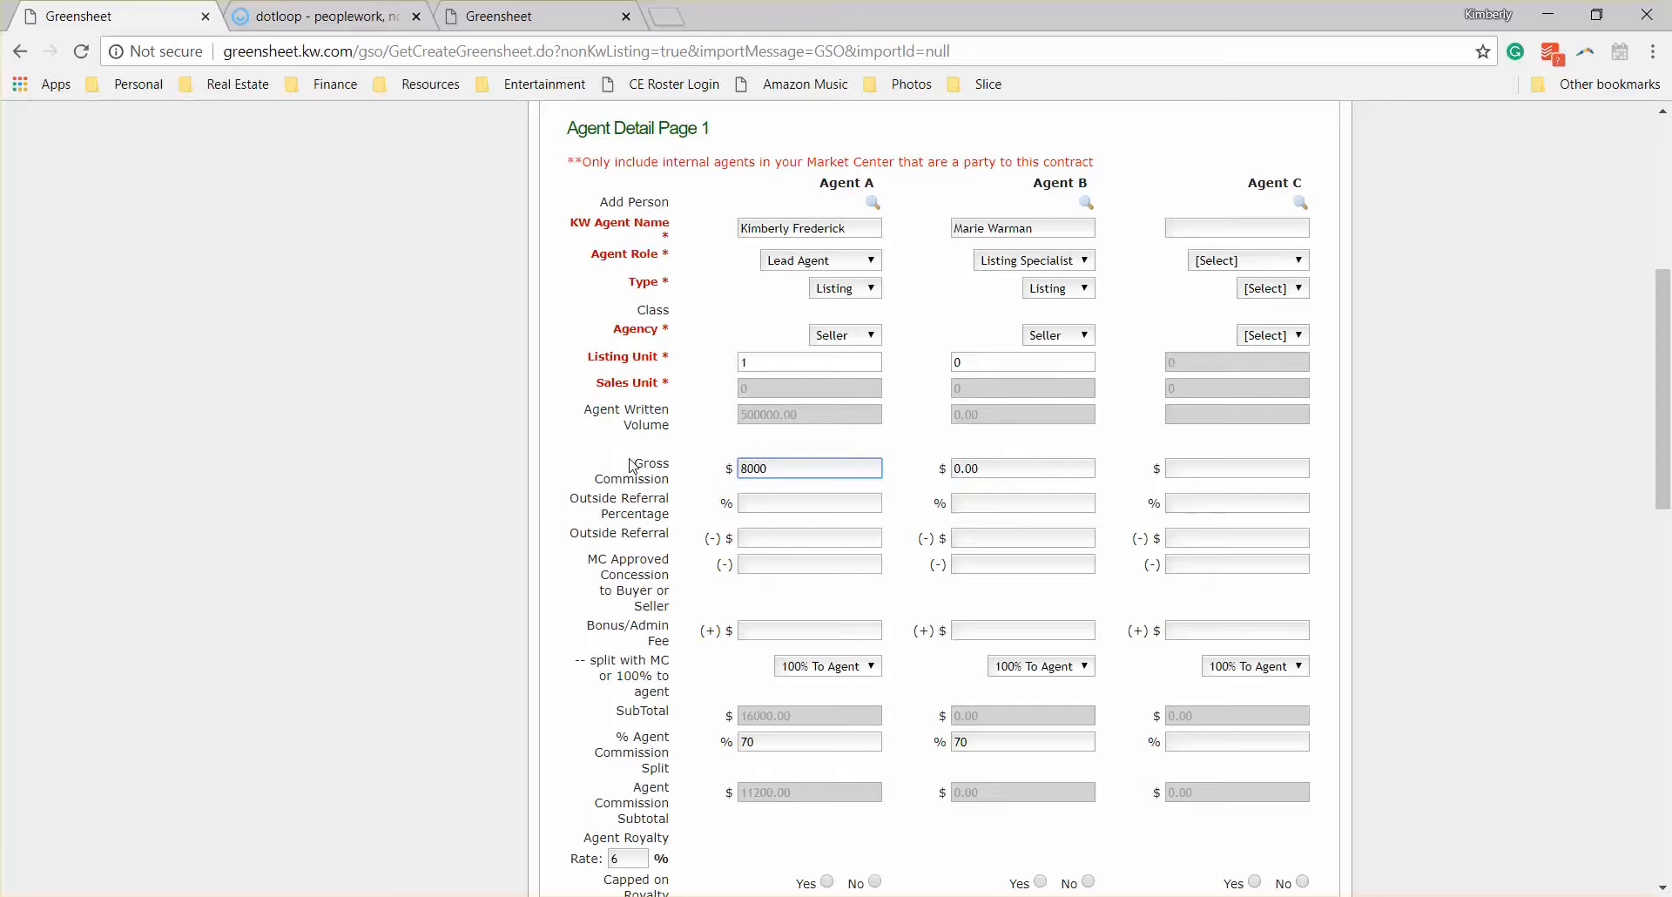
pyautogui.press('Tab')
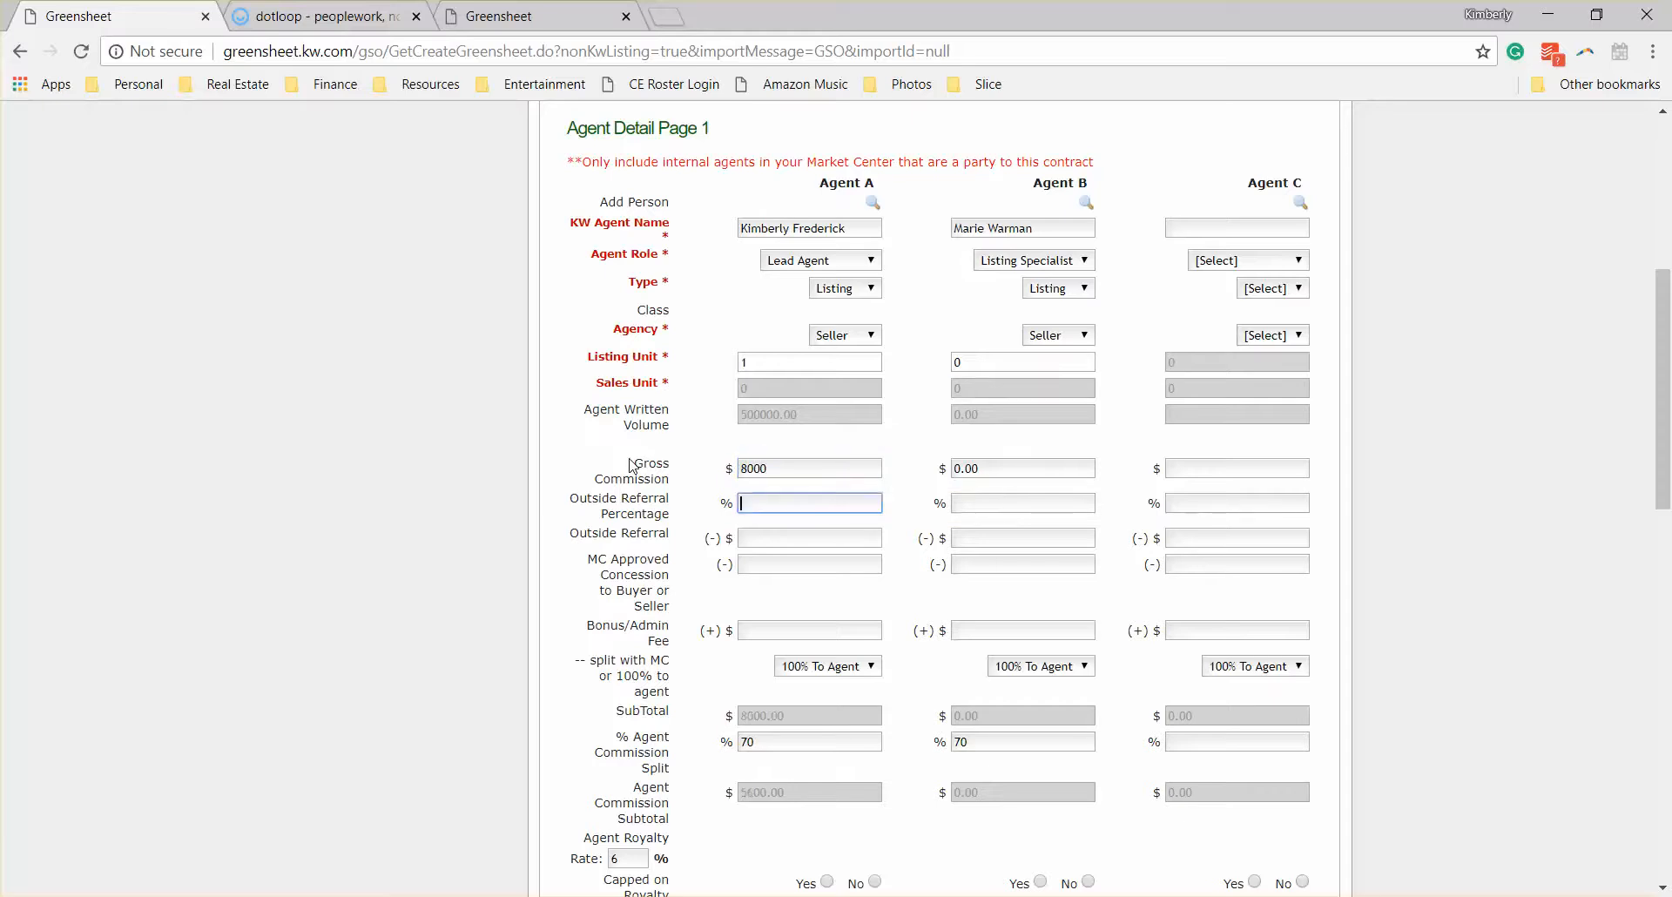
pyautogui.doubleClick(966, 468)
pyautogui.write('8000')
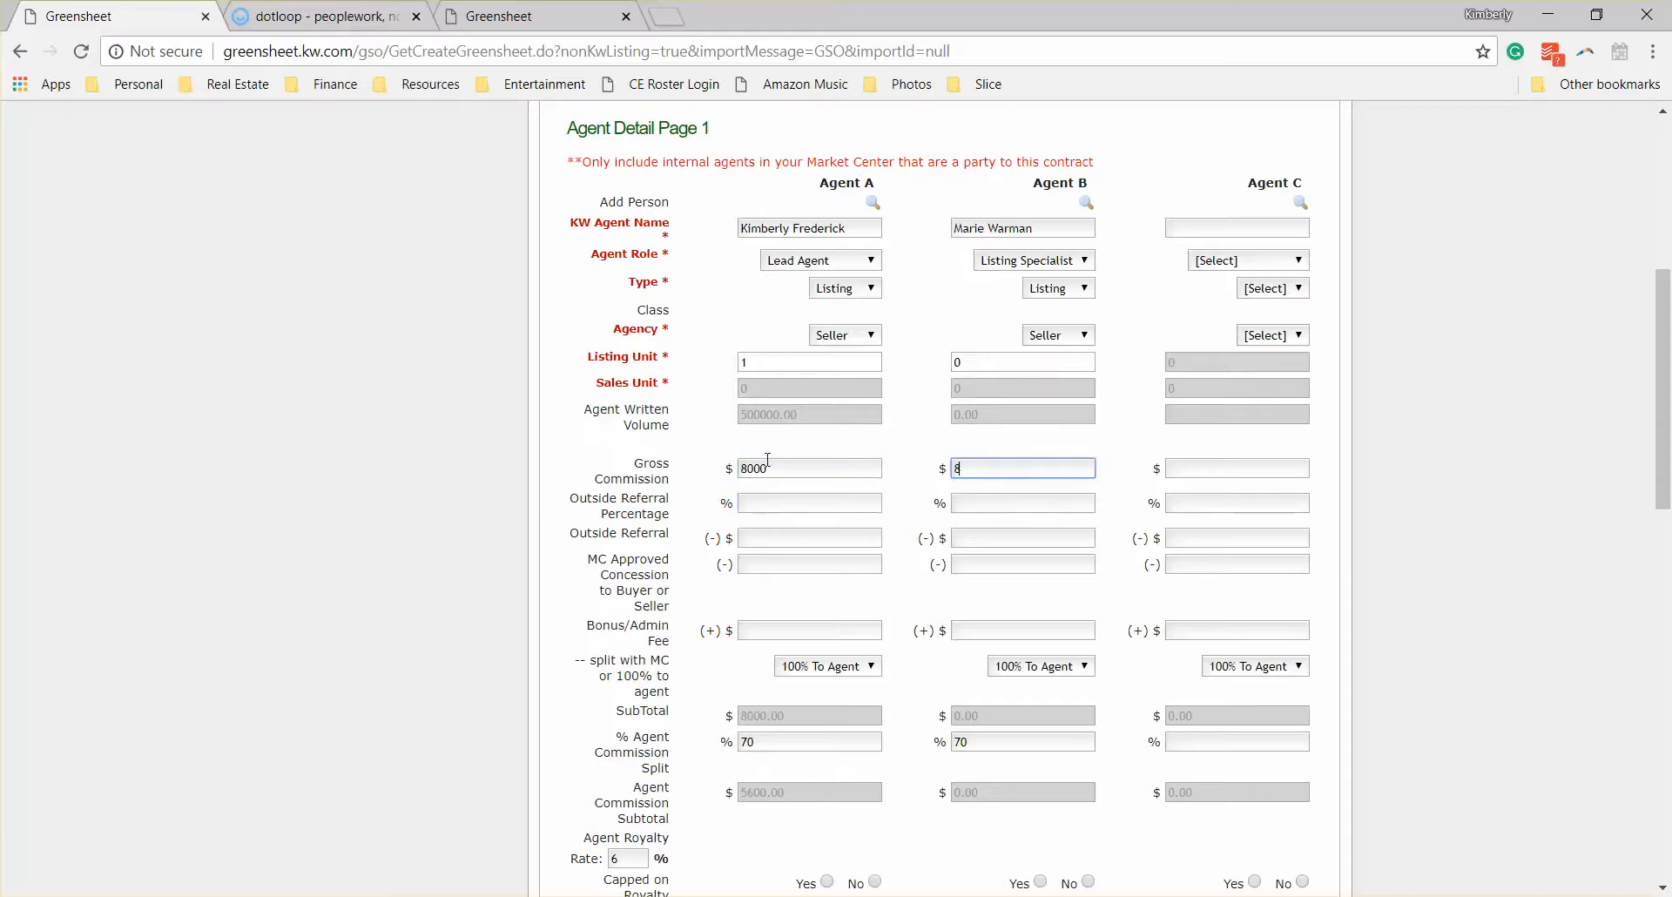
pyautogui.click(903, 531)
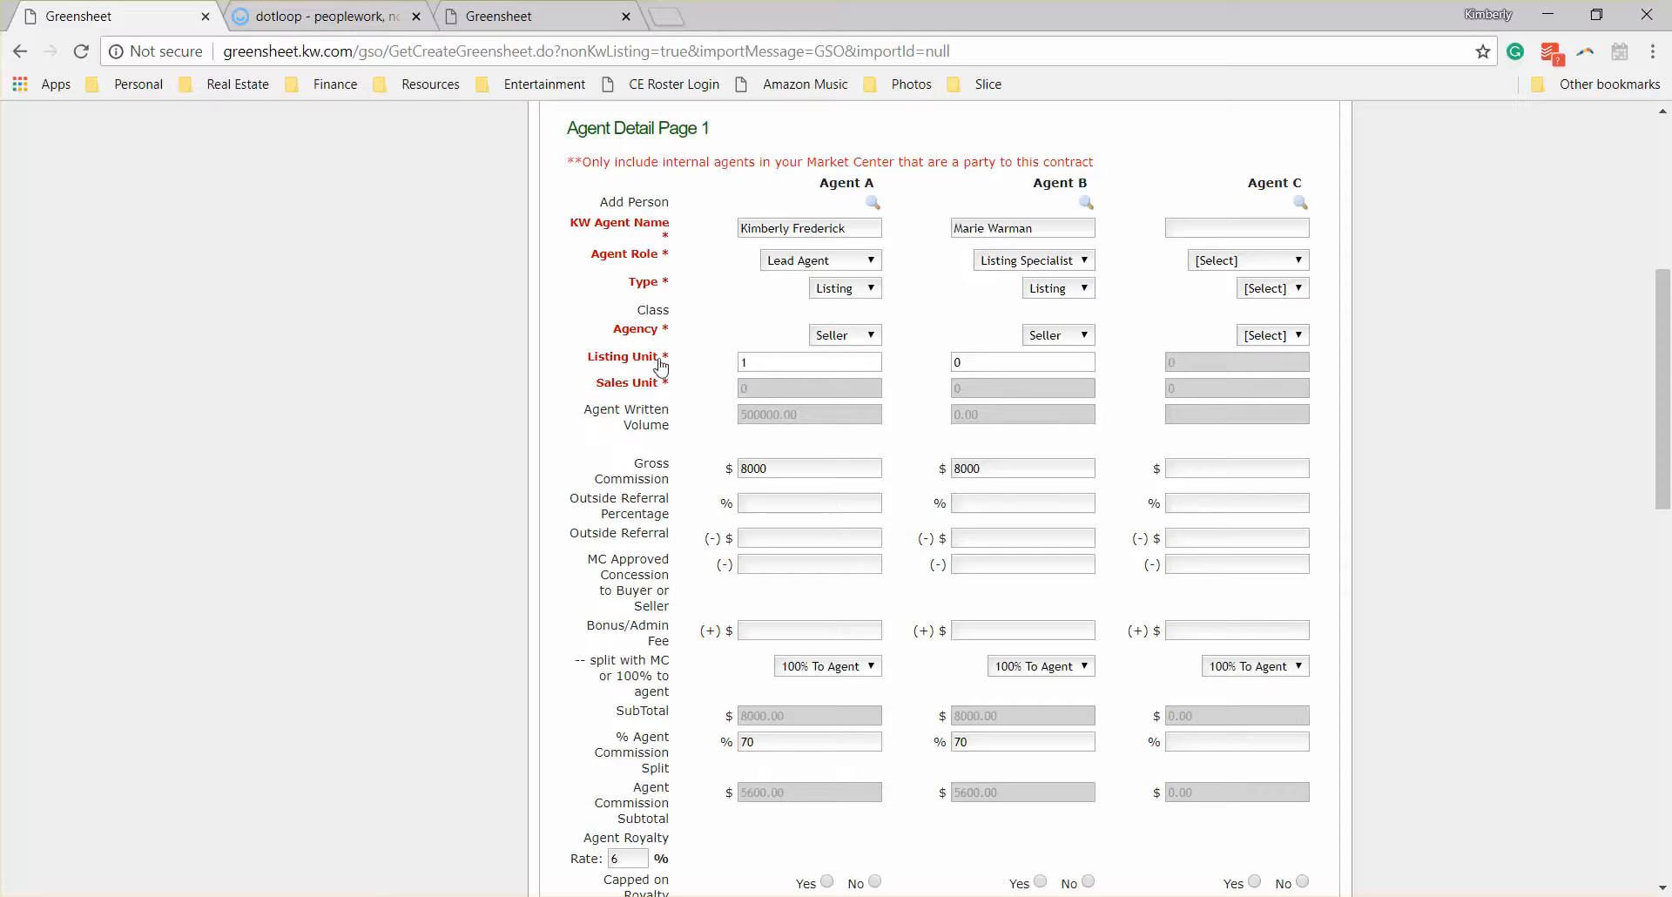
# Step: Set the listing unit back to .5 for both Agent A and Agent B
pyautogui.doubleClick(752, 360)
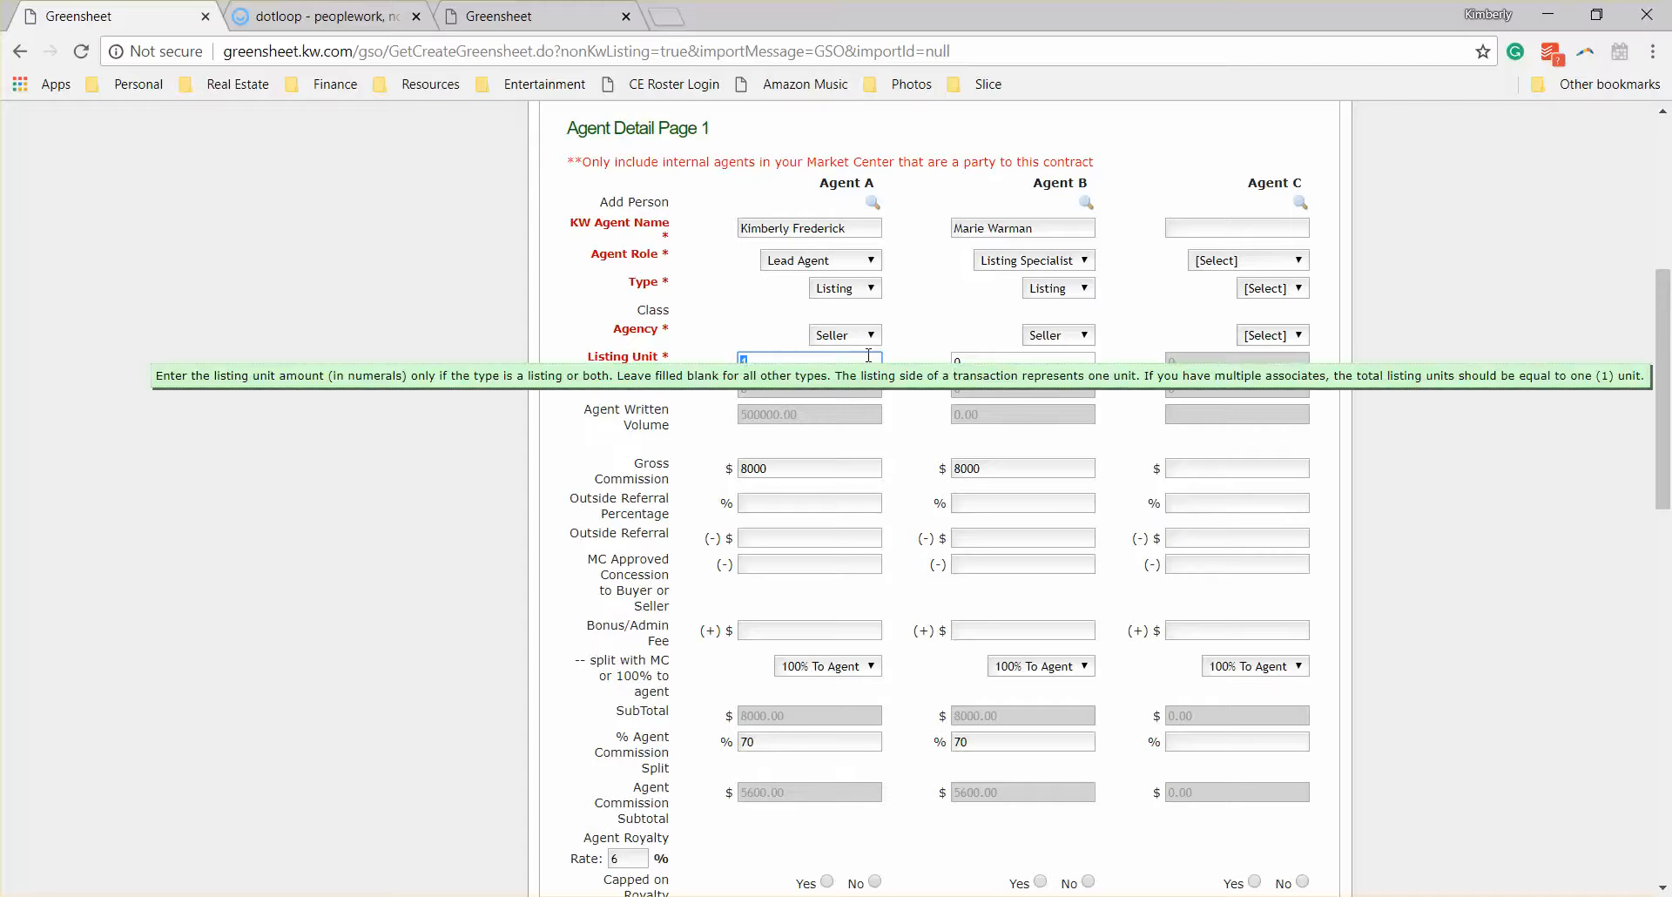
pyautogui.write('.5')
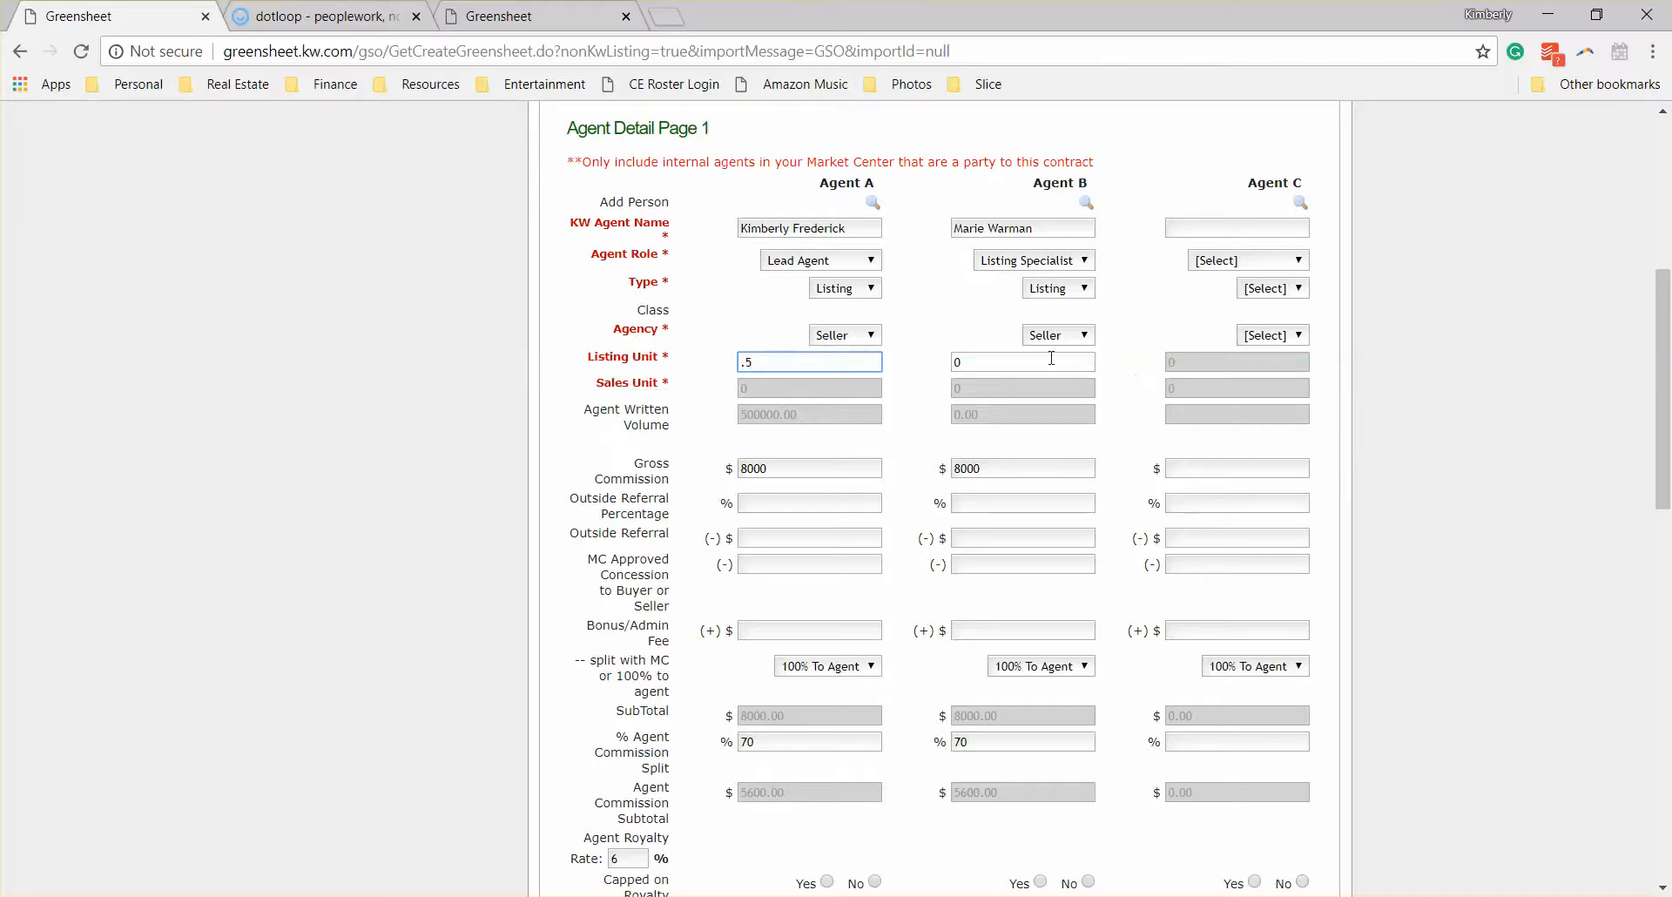
pyautogui.press('Tab')
pyautogui.write('.5')
pyautogui.press('Tab')
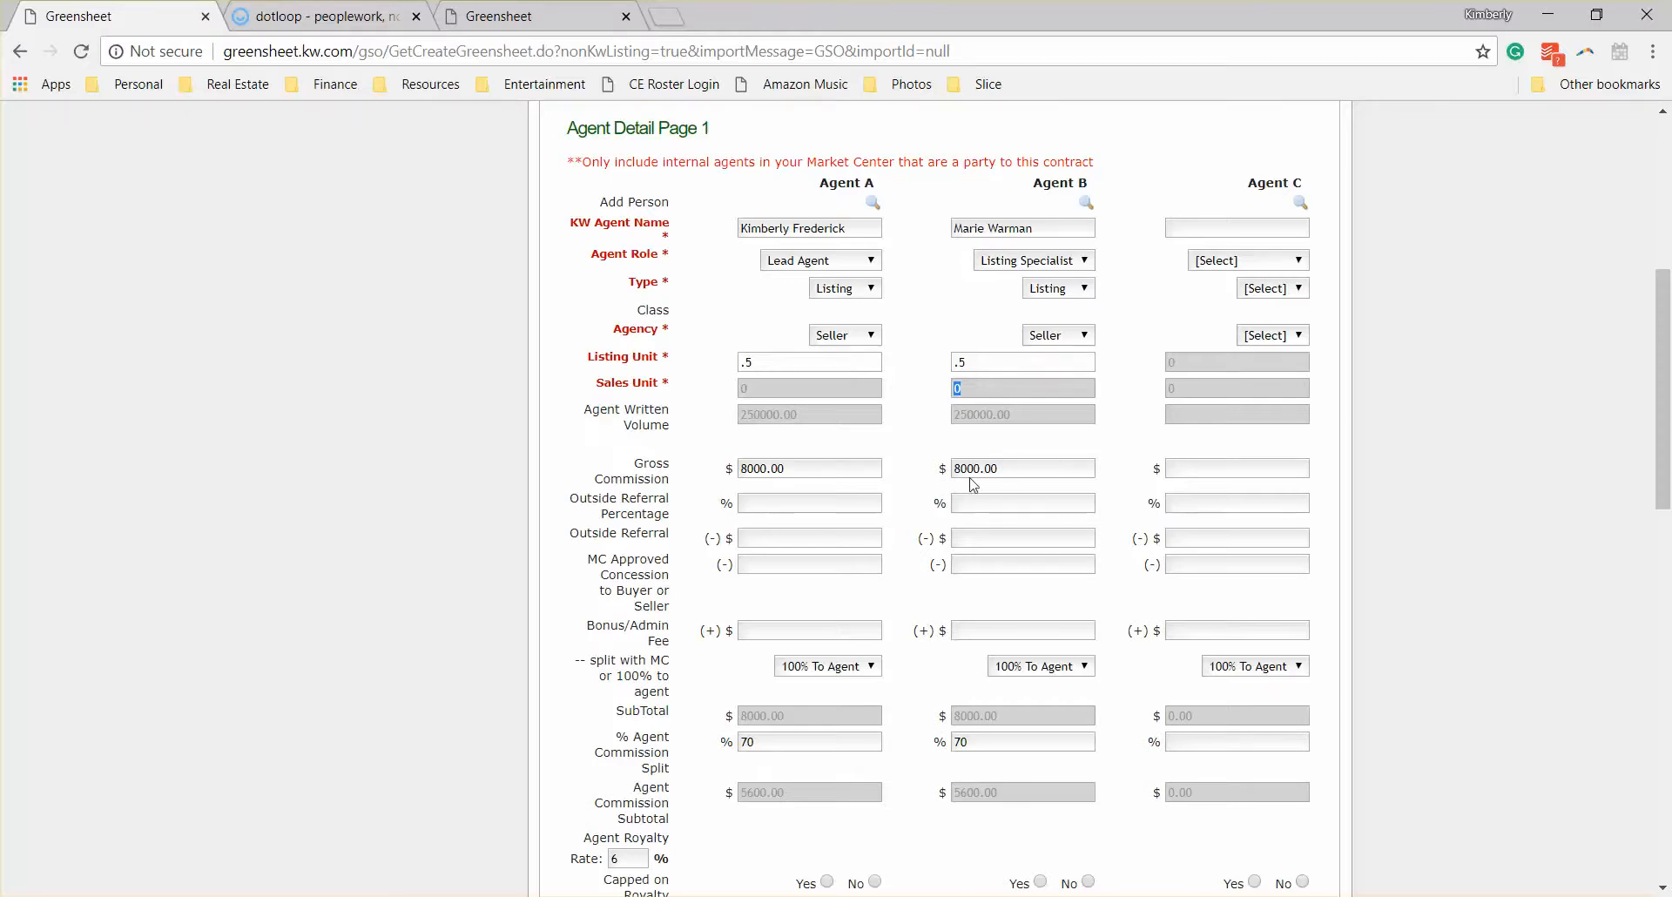
# Step: Check the split options for Agent A's bonus/admin fee, keeping 100% To Agent
pyautogui.scroll(-3, 939, 486)
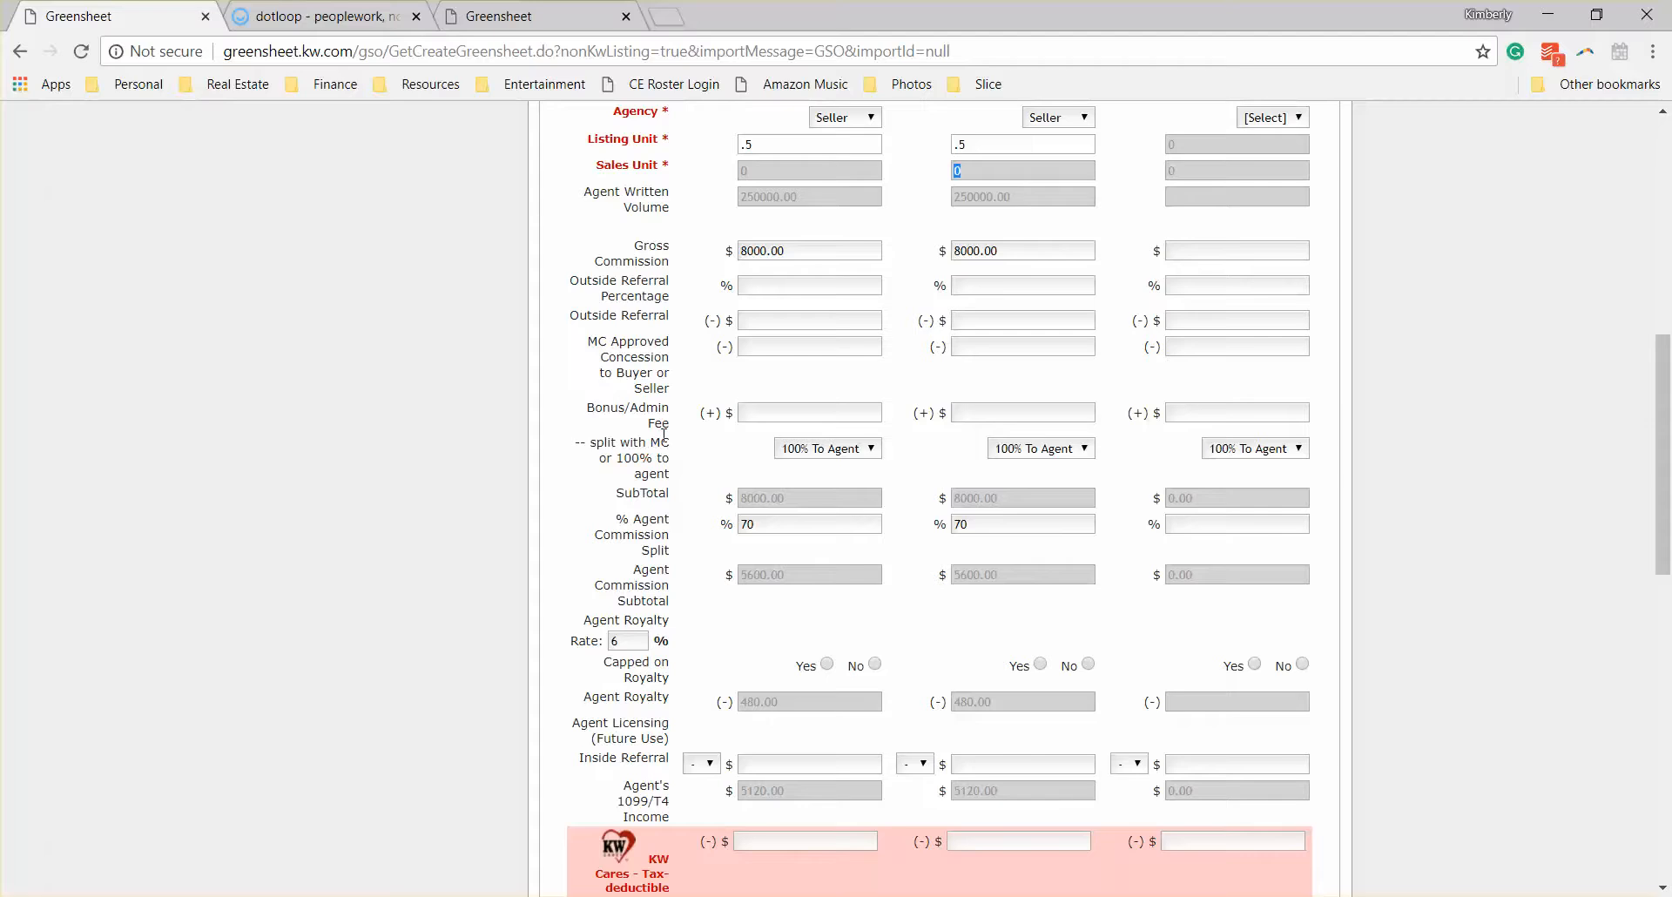
pyautogui.click(823, 449)
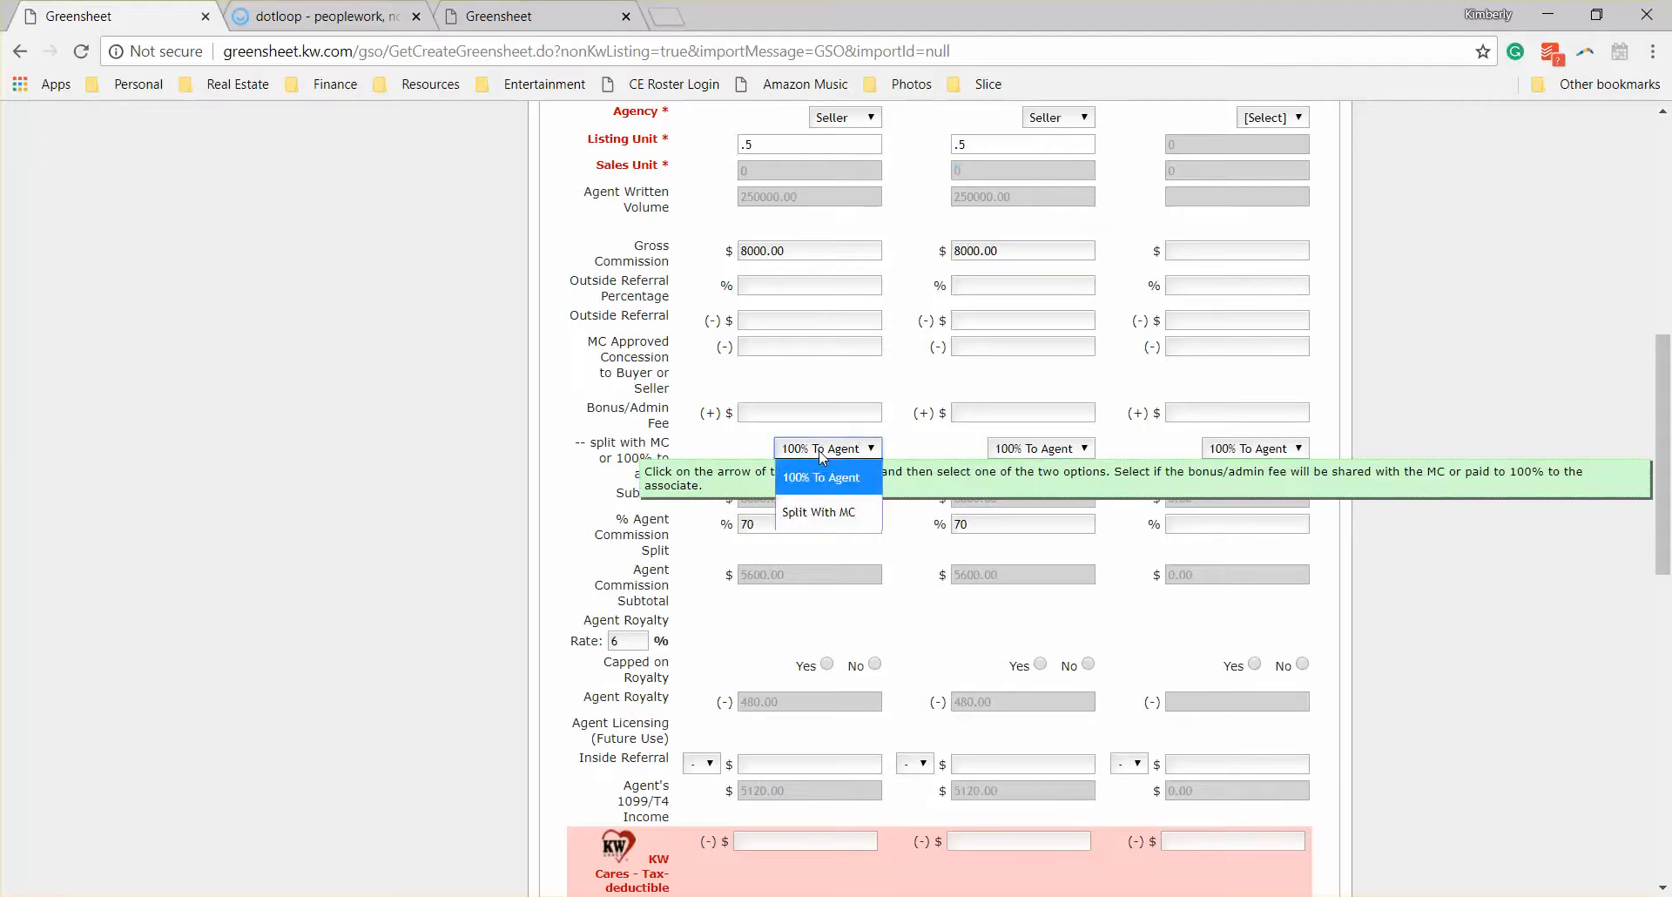
pyautogui.click(874, 477)
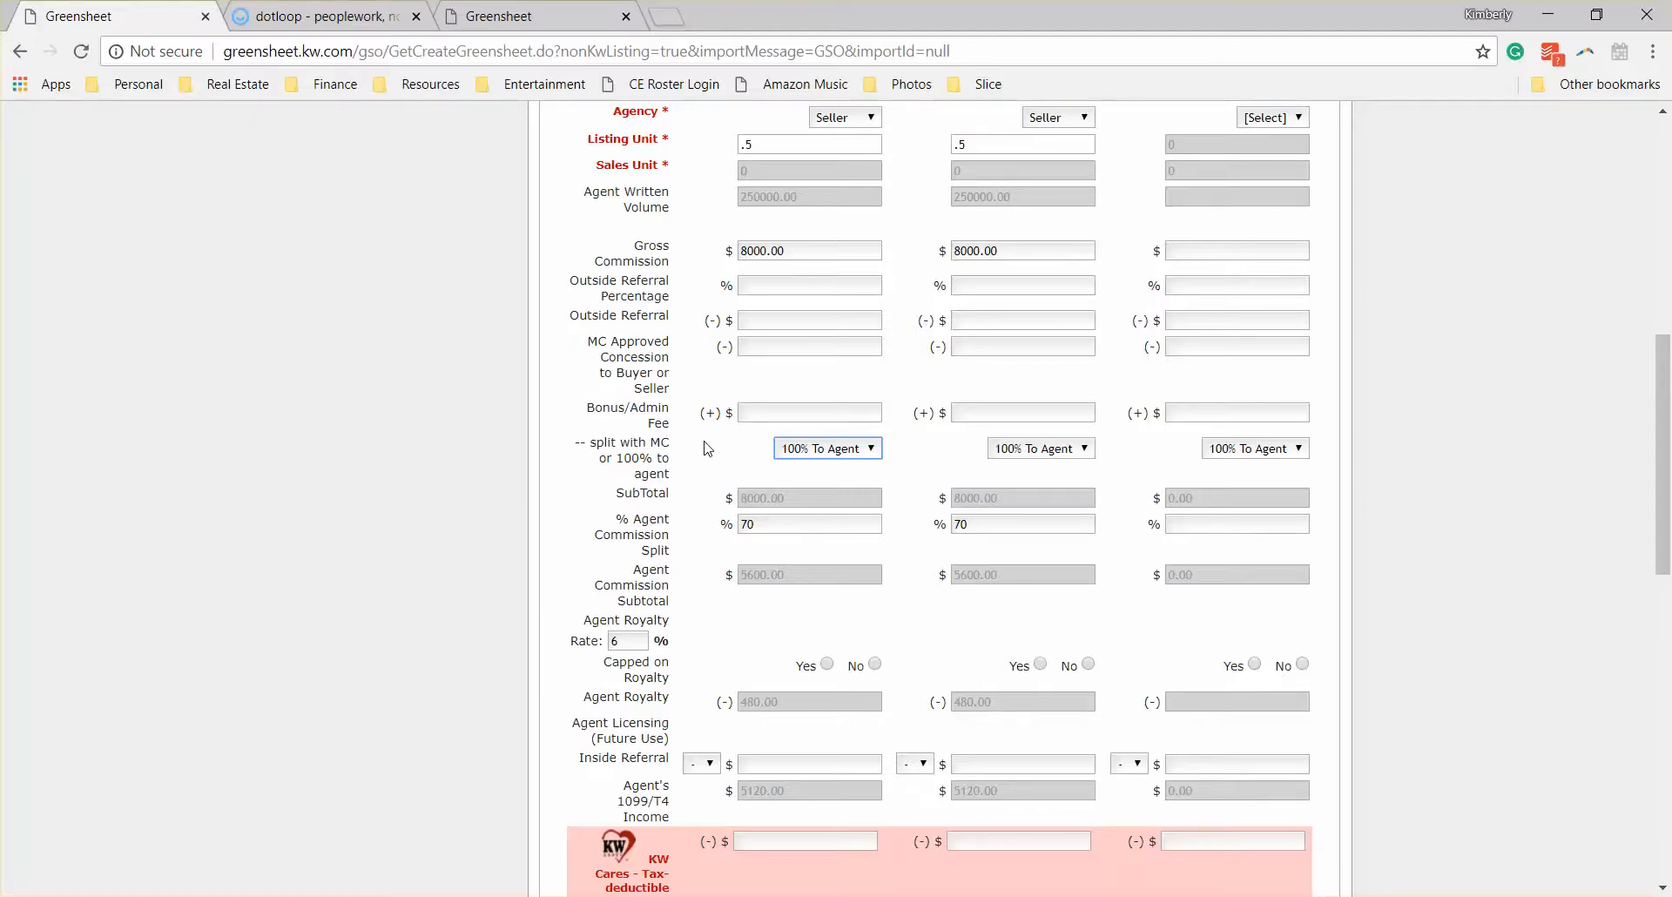
pyautogui.click(807, 450)
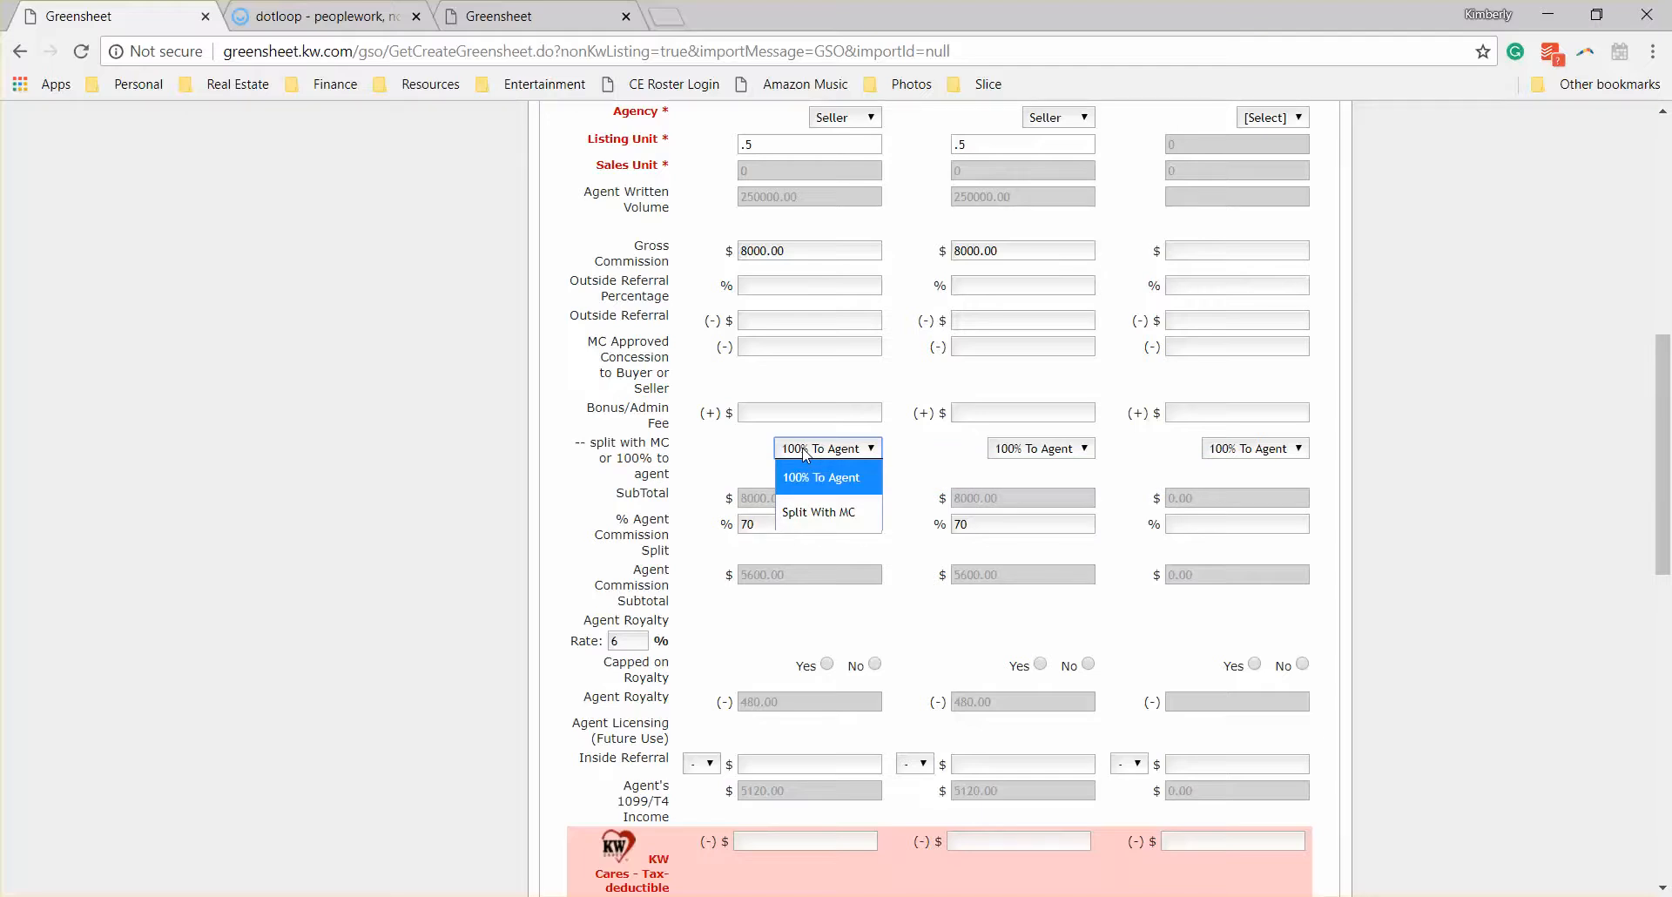
pyautogui.click(739, 469)
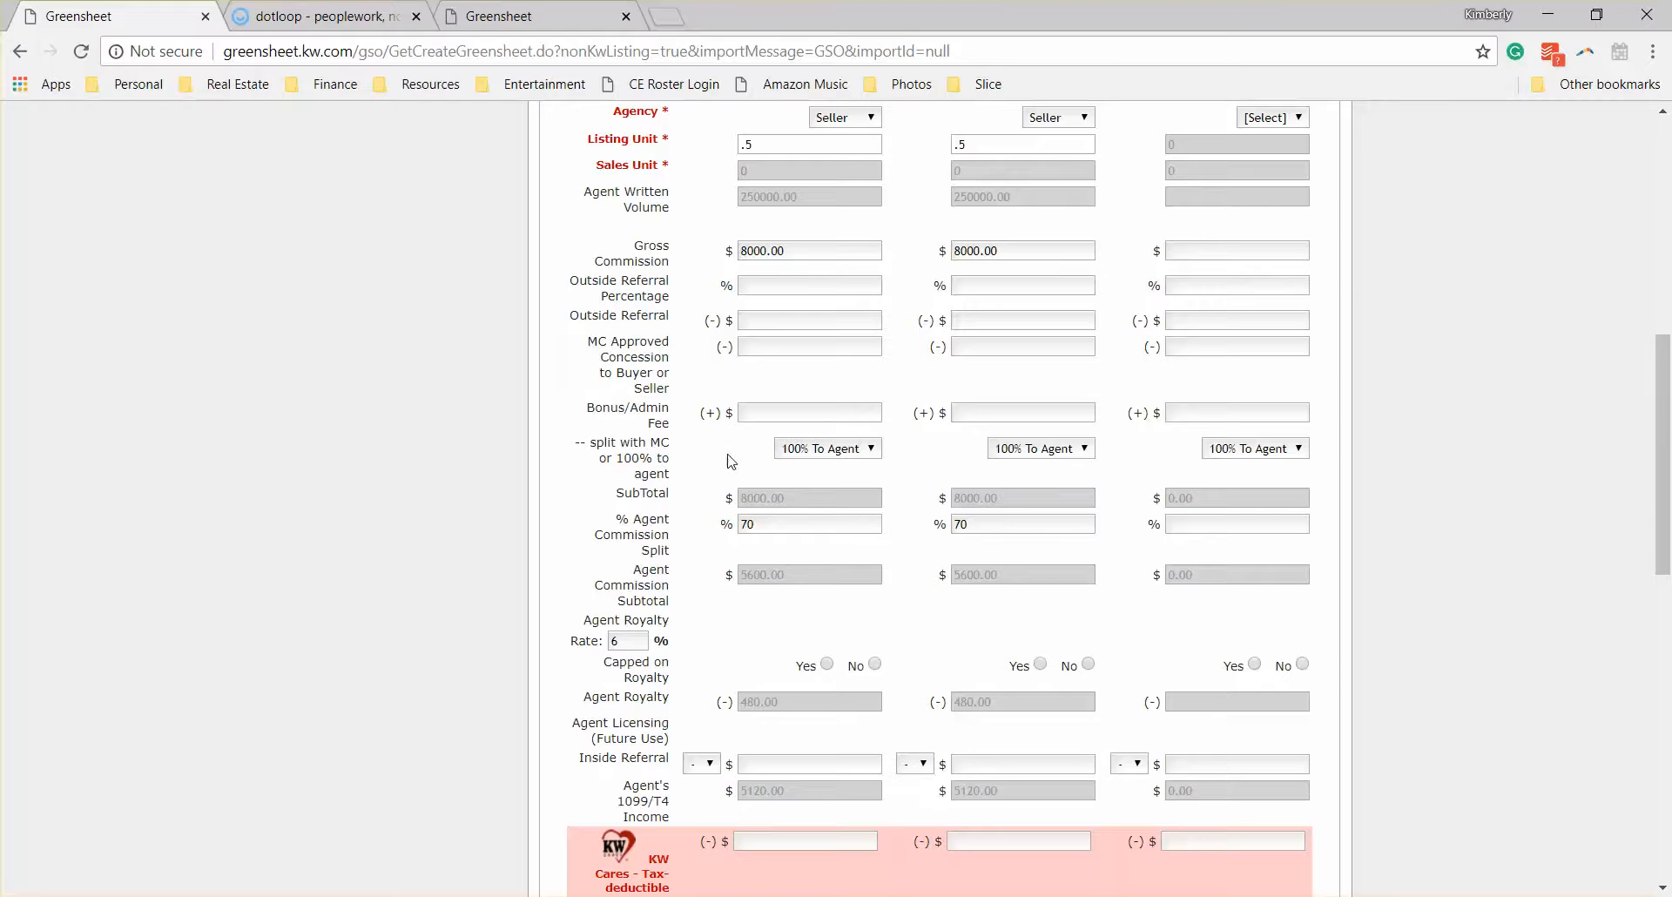
# Step: Set Capped on Royalty to No for both Agent A and Agent B
pyautogui.scroll(-1, 728, 462)
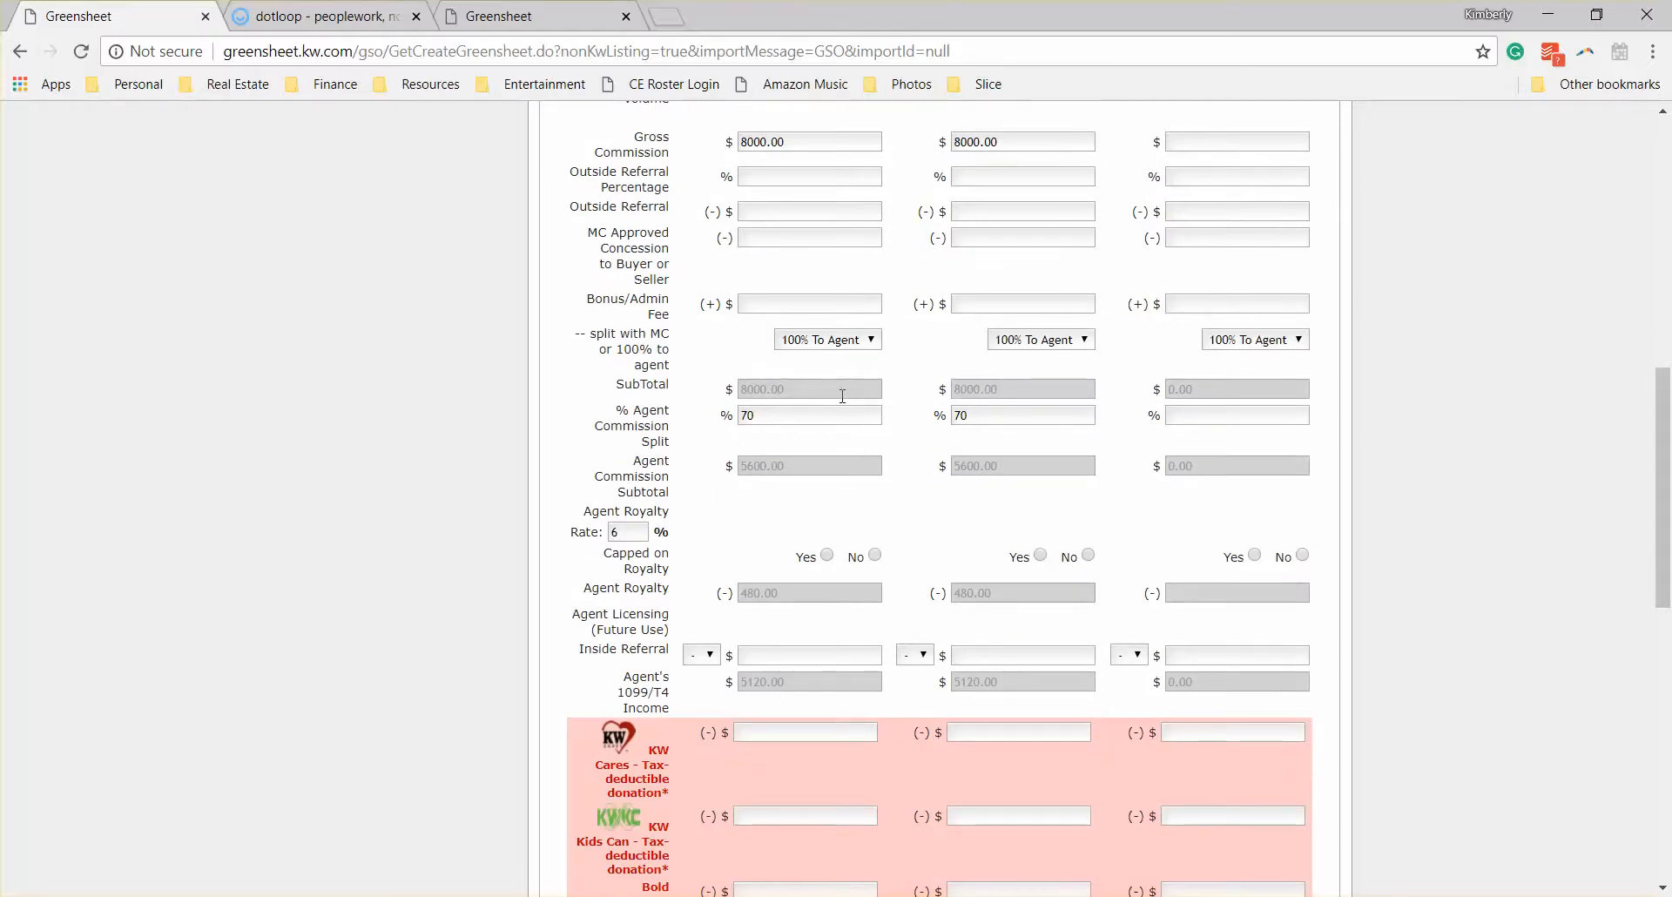
pyautogui.scroll(-1, 838, 417)
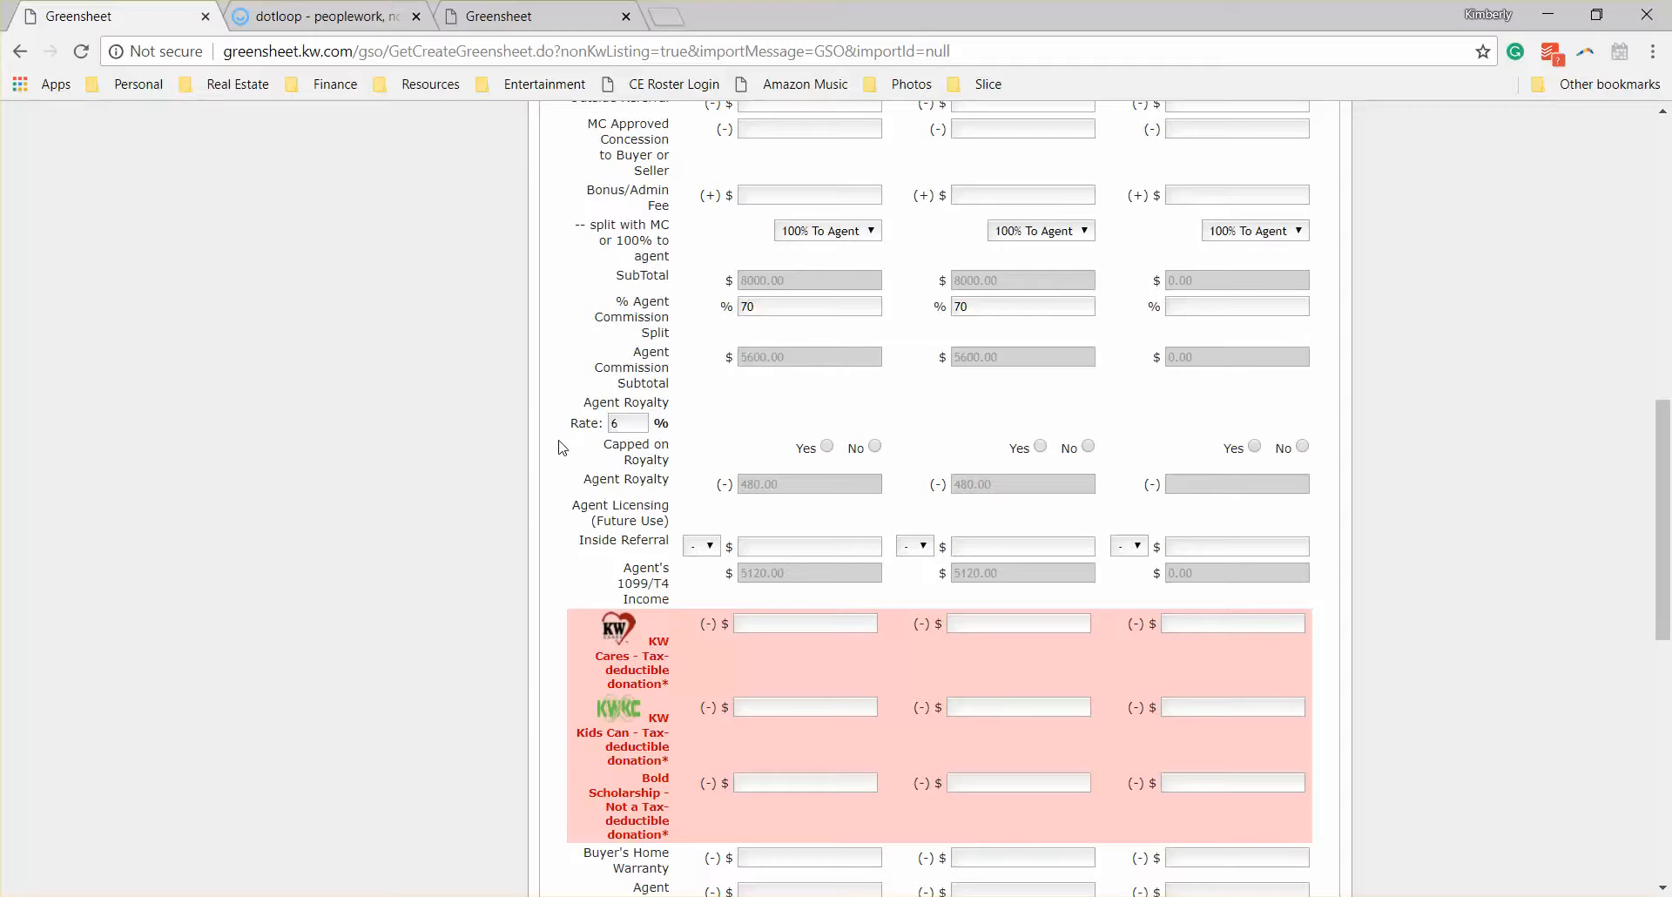
pyautogui.moveTo(634, 418)
pyautogui.click(874, 445)
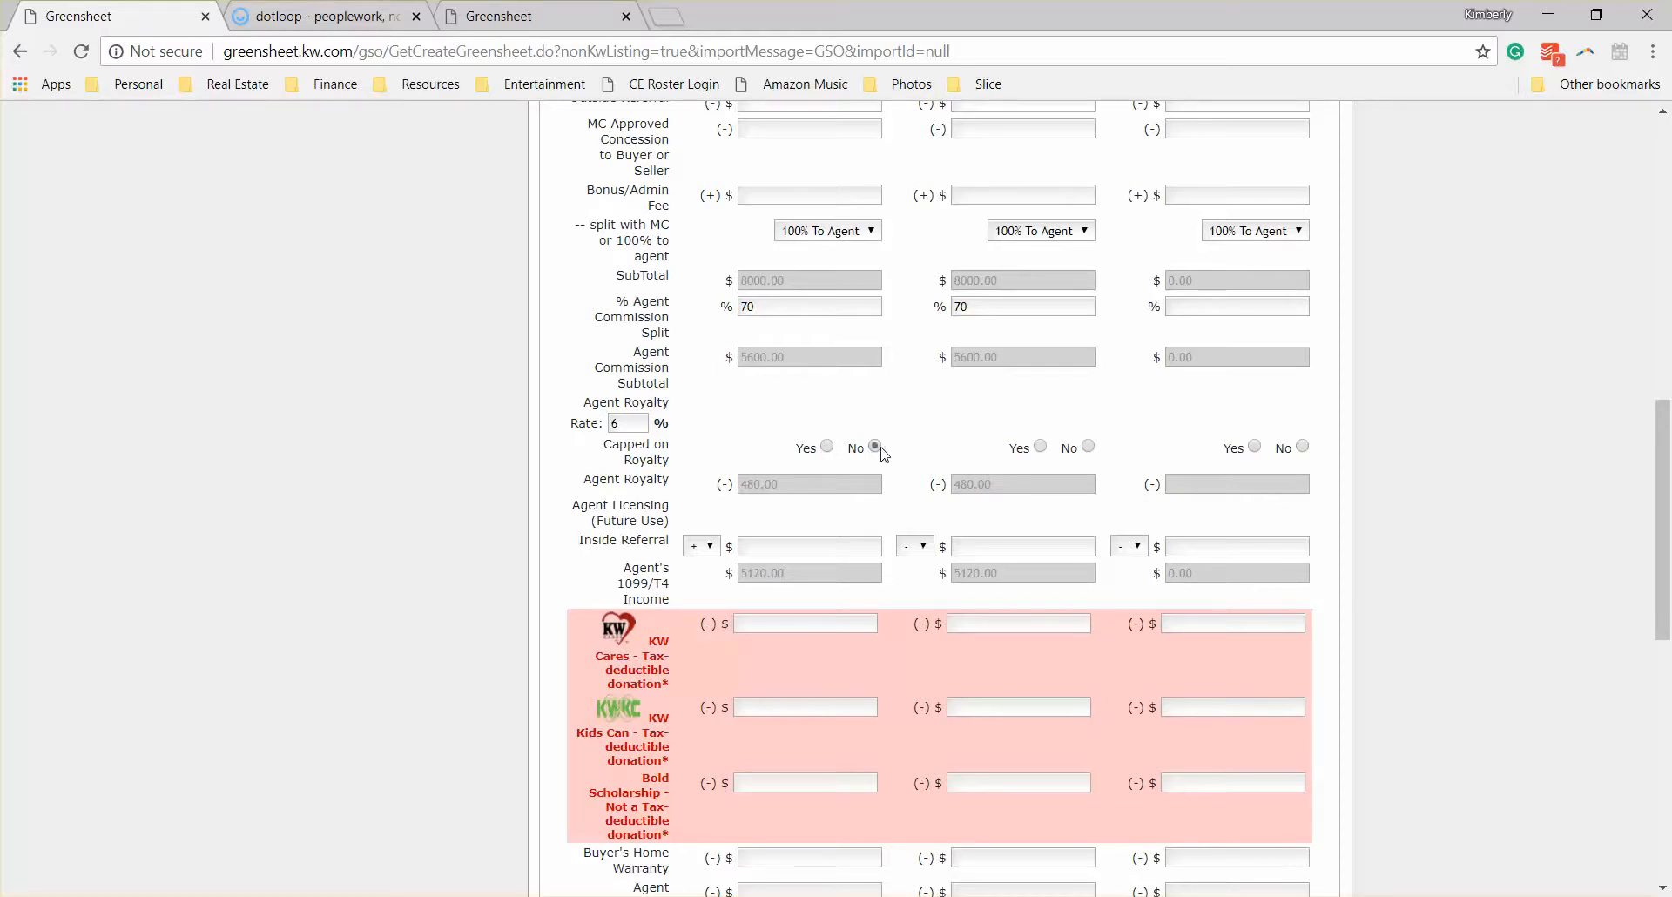
pyautogui.click(1088, 448)
# Step: Enter 0 for Agent A's KW Cares and KW Kids Can donations
pyautogui.scroll(-3, 729, 590)
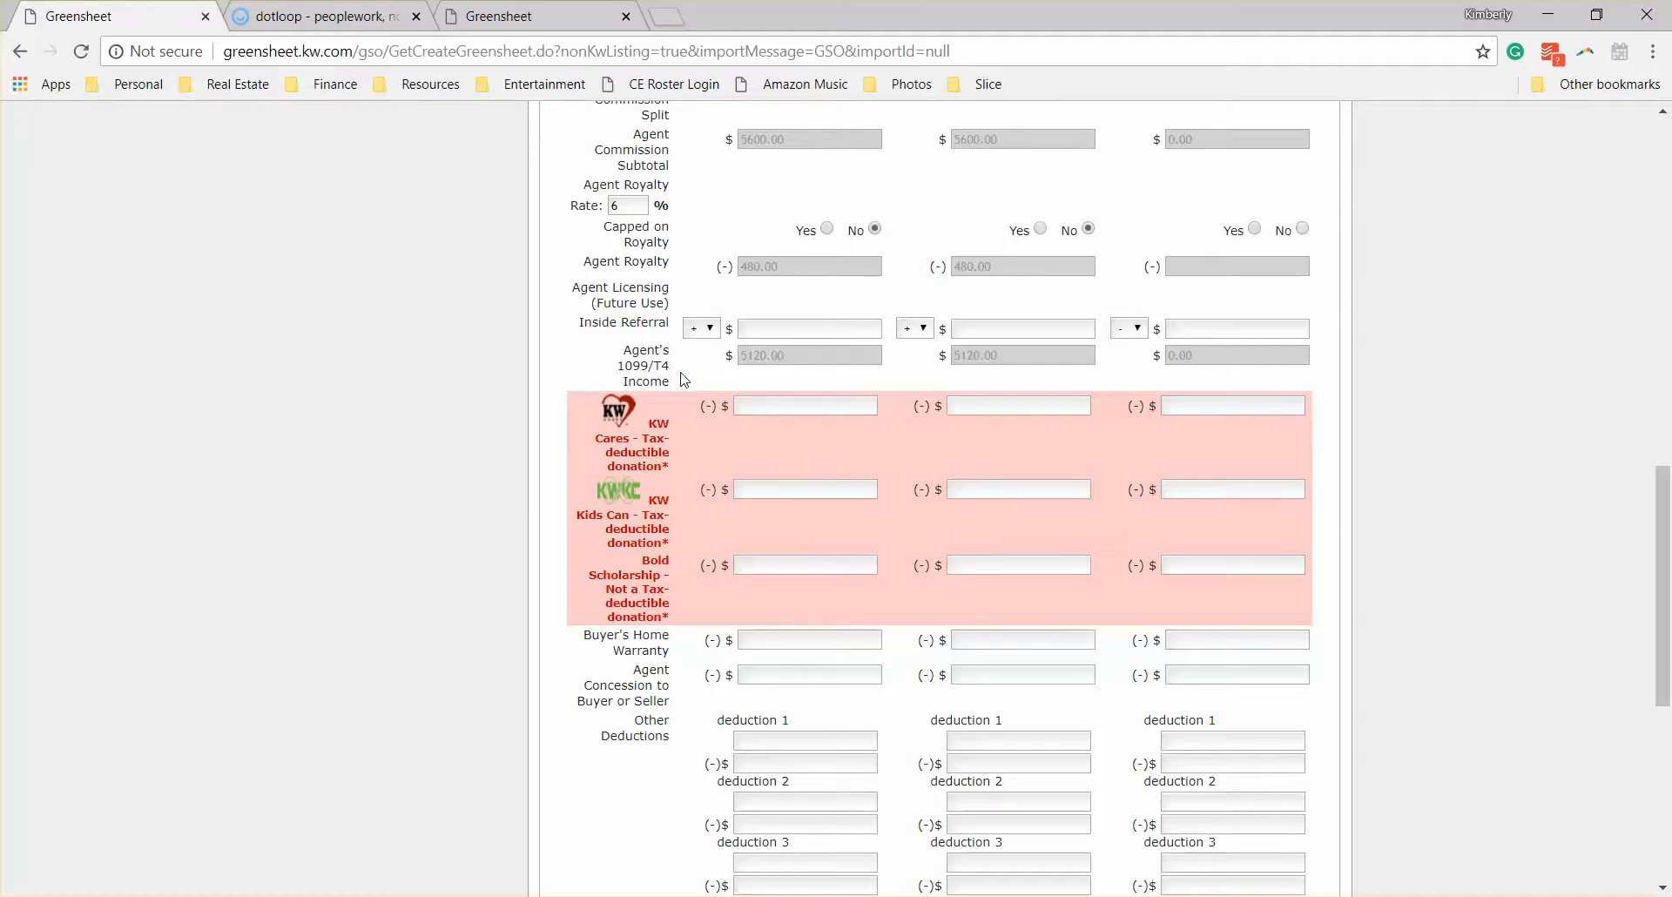
pyautogui.scroll(-2, 687, 388)
pyautogui.scroll(-1, 686, 393)
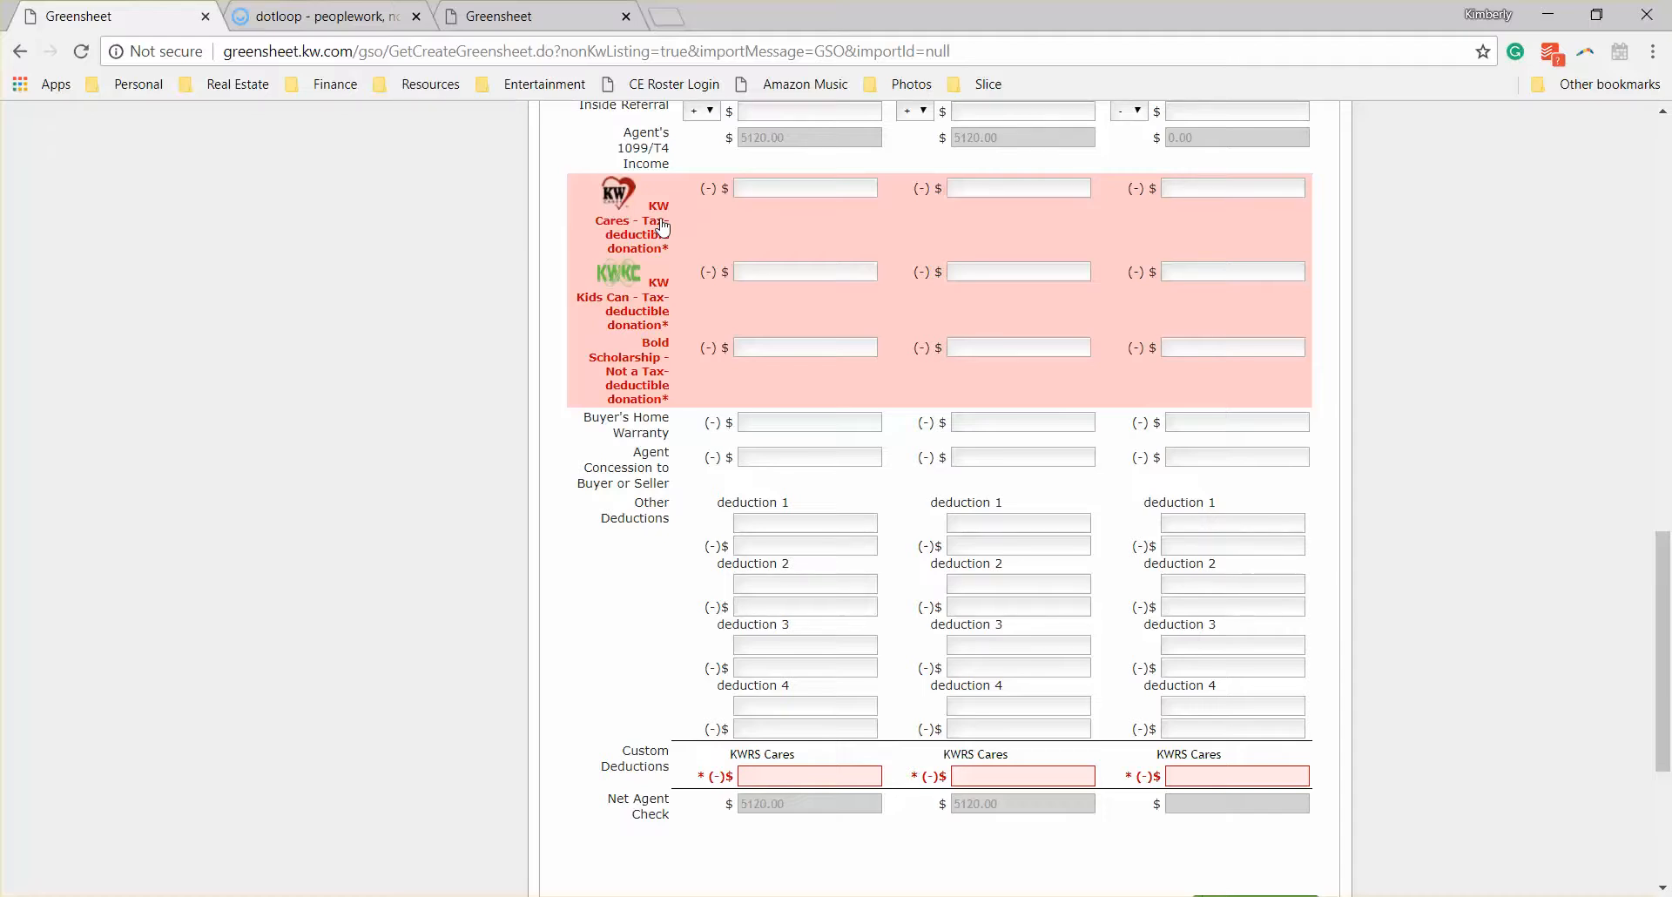
pyautogui.click(805, 190)
pyautogui.write('0')
pyautogui.press('Tab')
pyautogui.write('0')
pyautogui.press('Tab')
# Step: Enter 0 for Agent A's KWRS Cares custom deduction and continue to the Co-Broker section
pyautogui.scroll(-1, 694, 446)
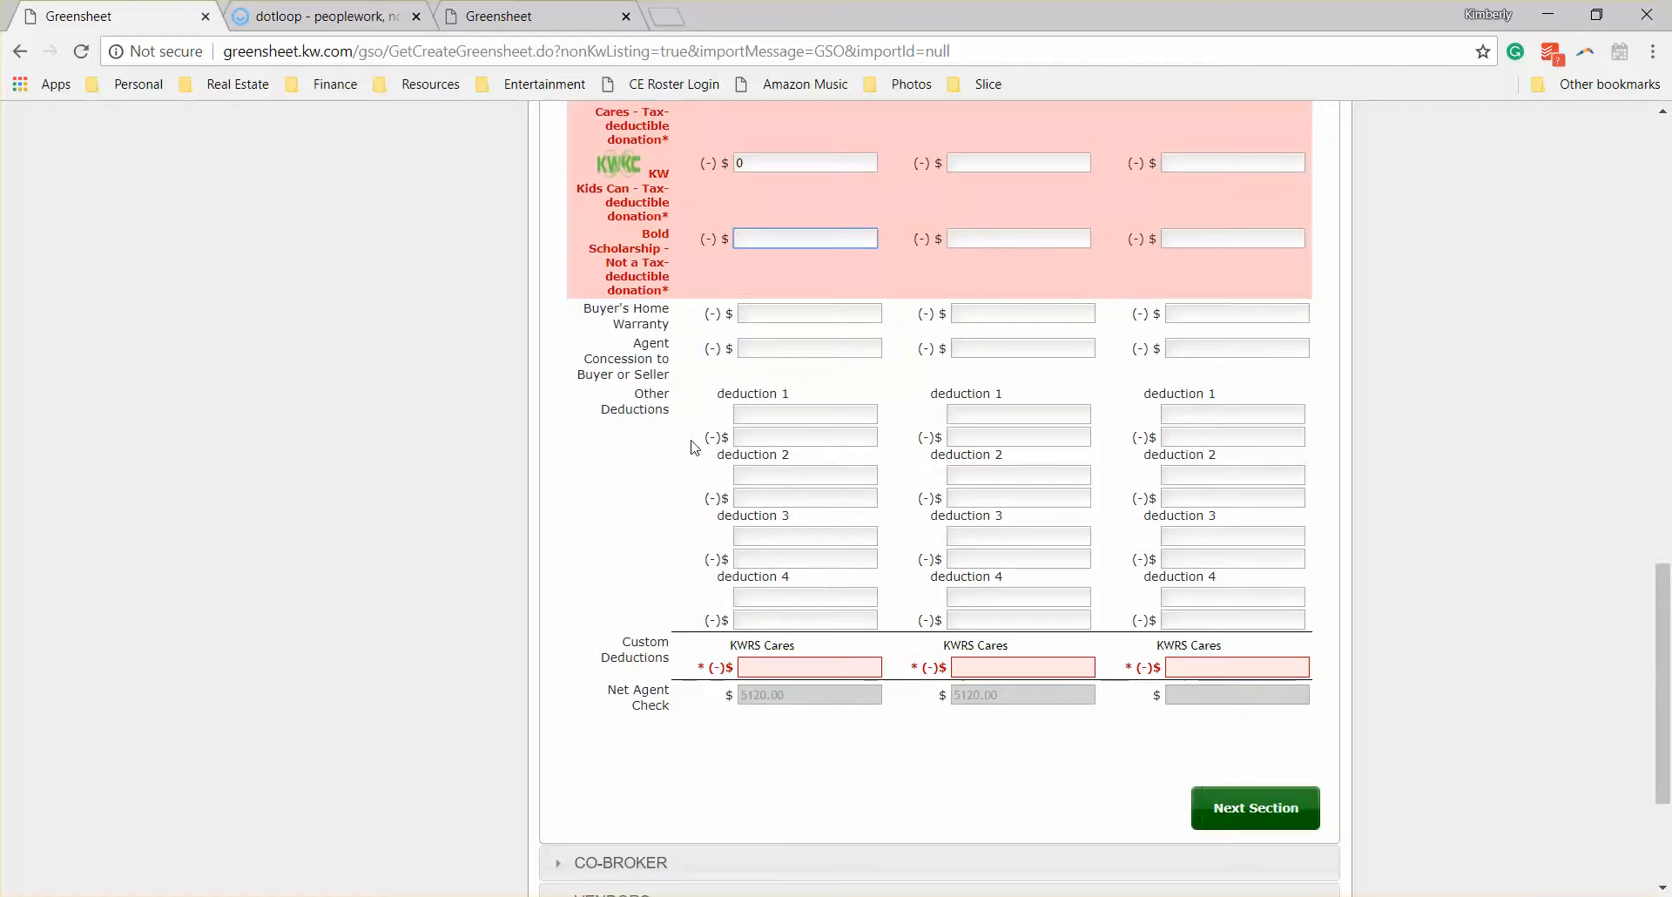
pyautogui.scroll(-1, 694, 447)
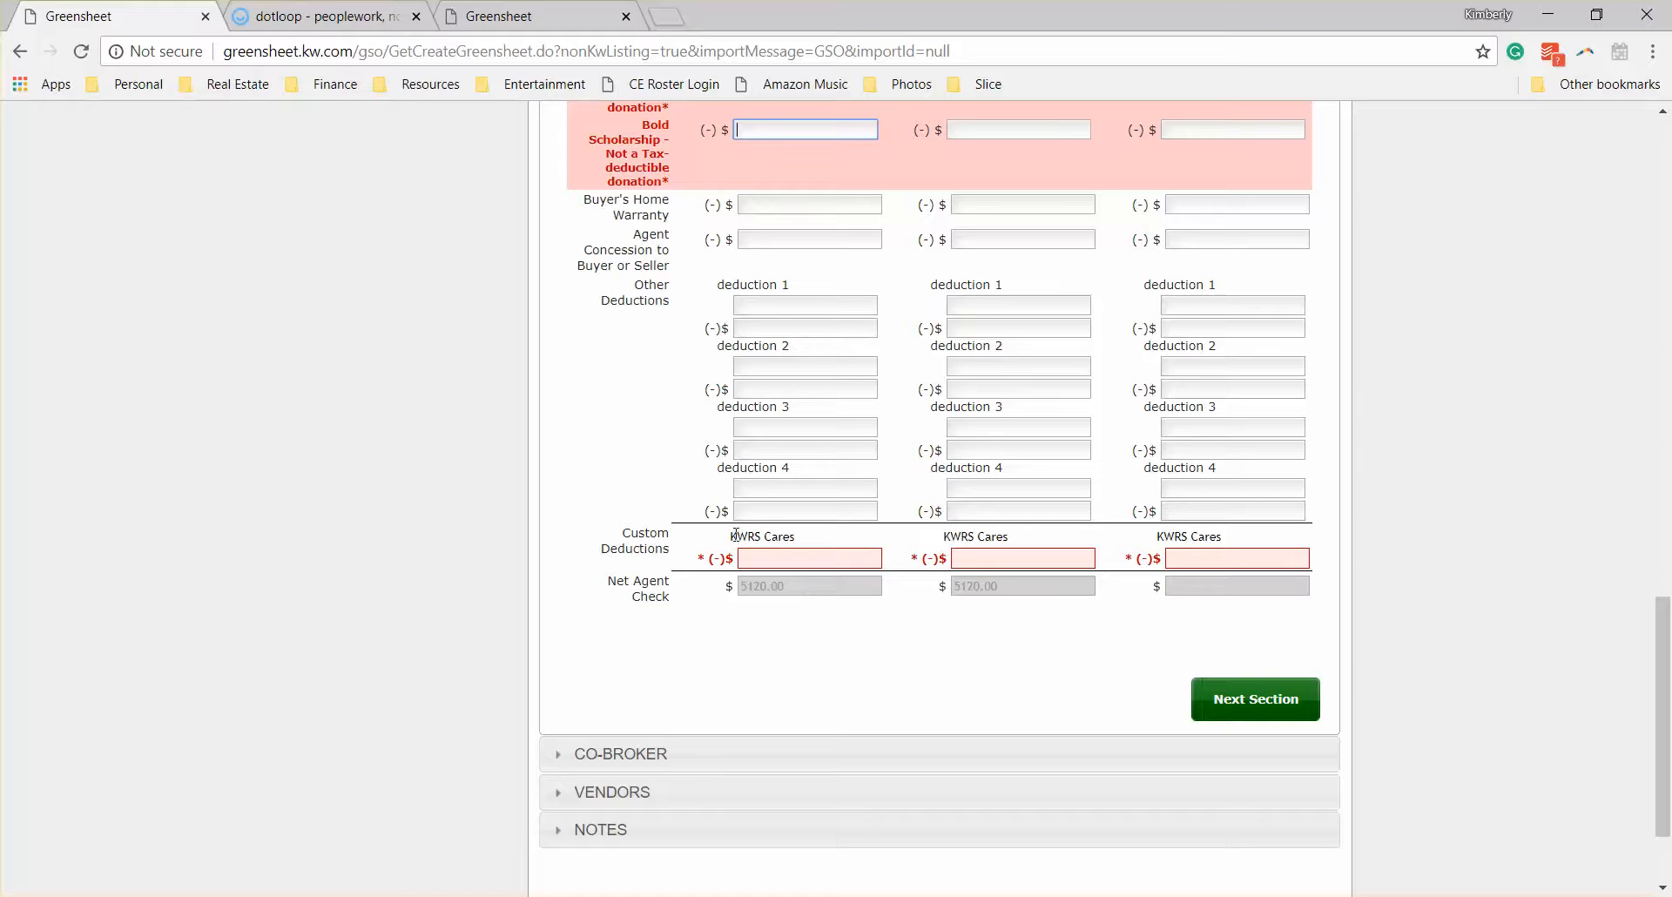
pyautogui.click(810, 557)
pyautogui.write('0')
pyautogui.click(1252, 697)
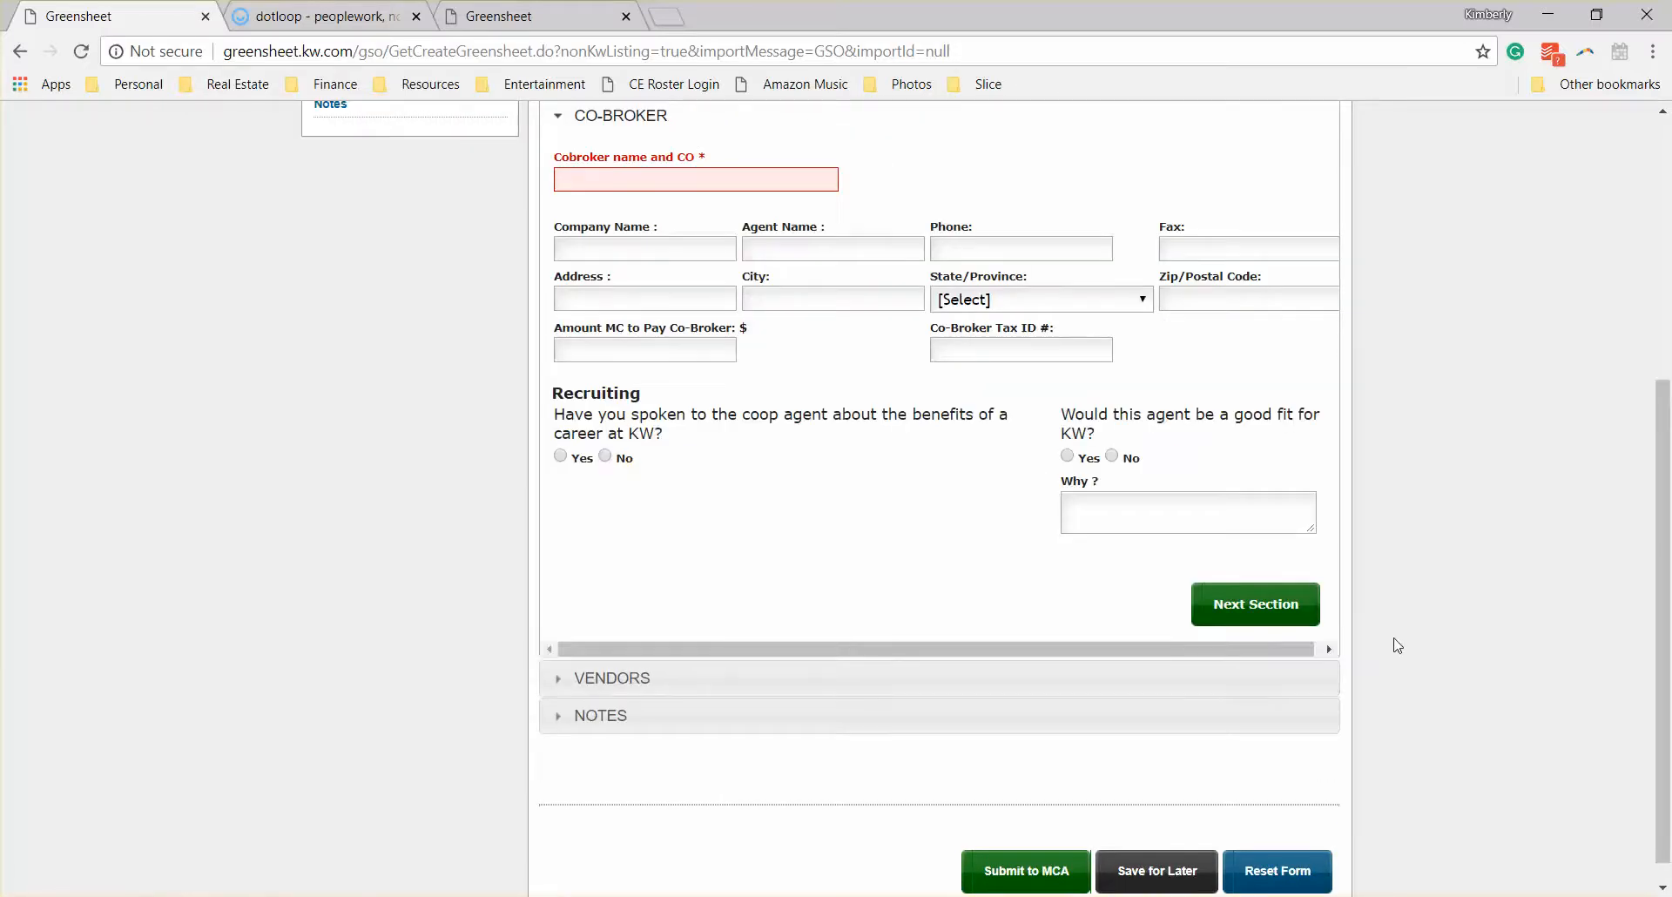
# Step: Enter the co-broker's full name followed by the company KWRS and continue to the Vendors section
pyautogui.scroll(3, 1403, 644)
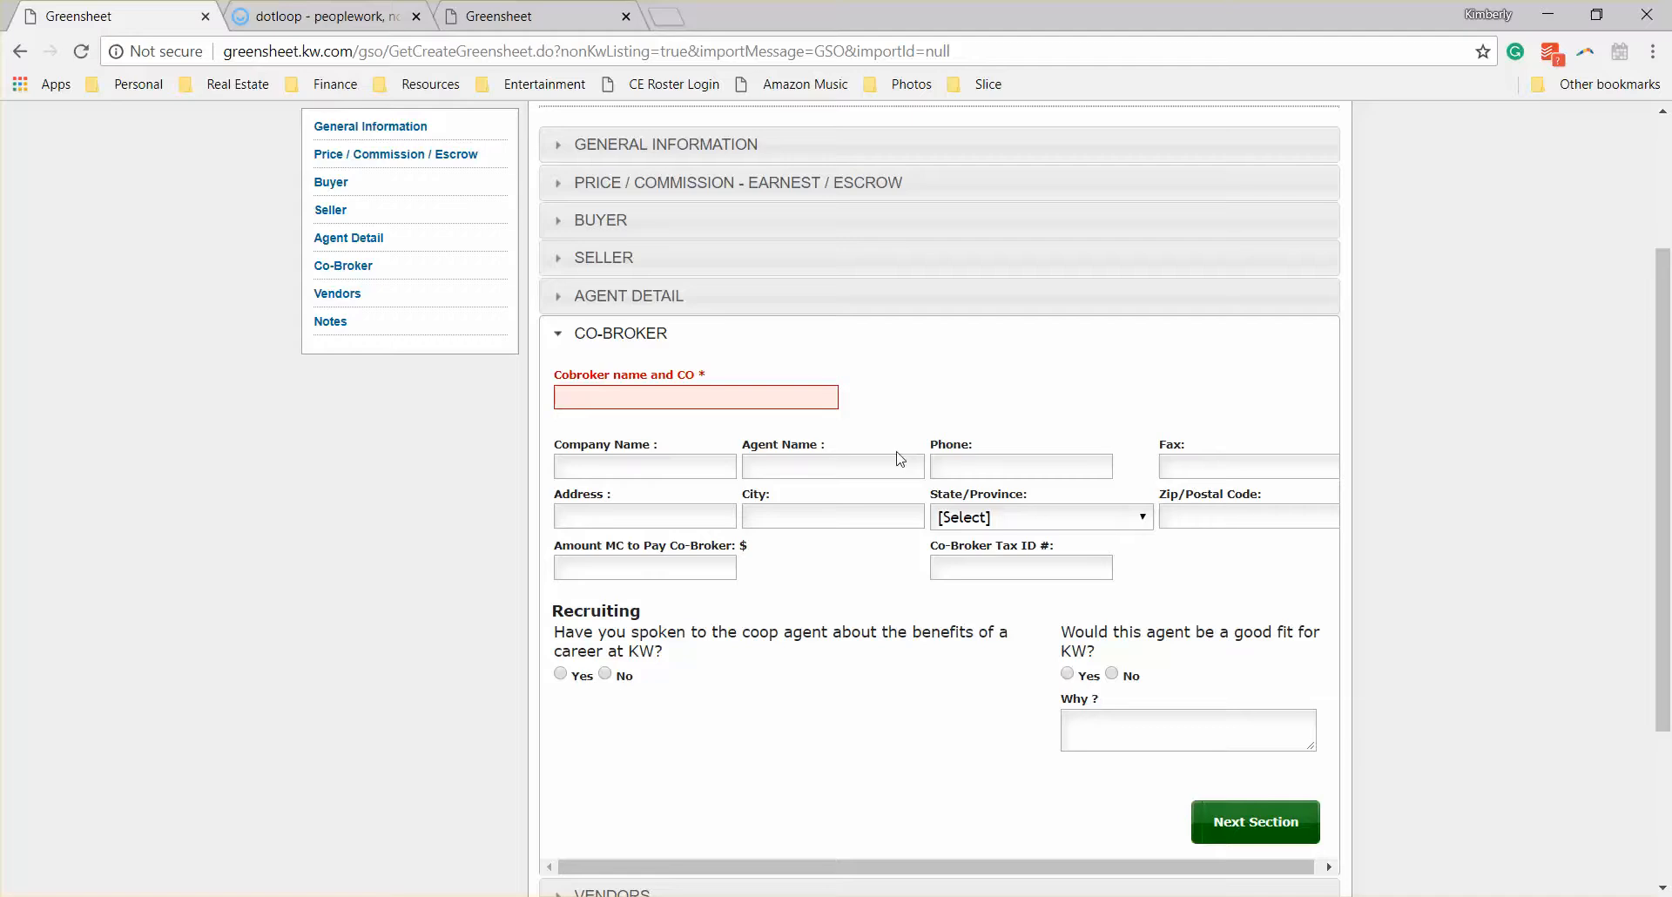
pyautogui.click(710, 395)
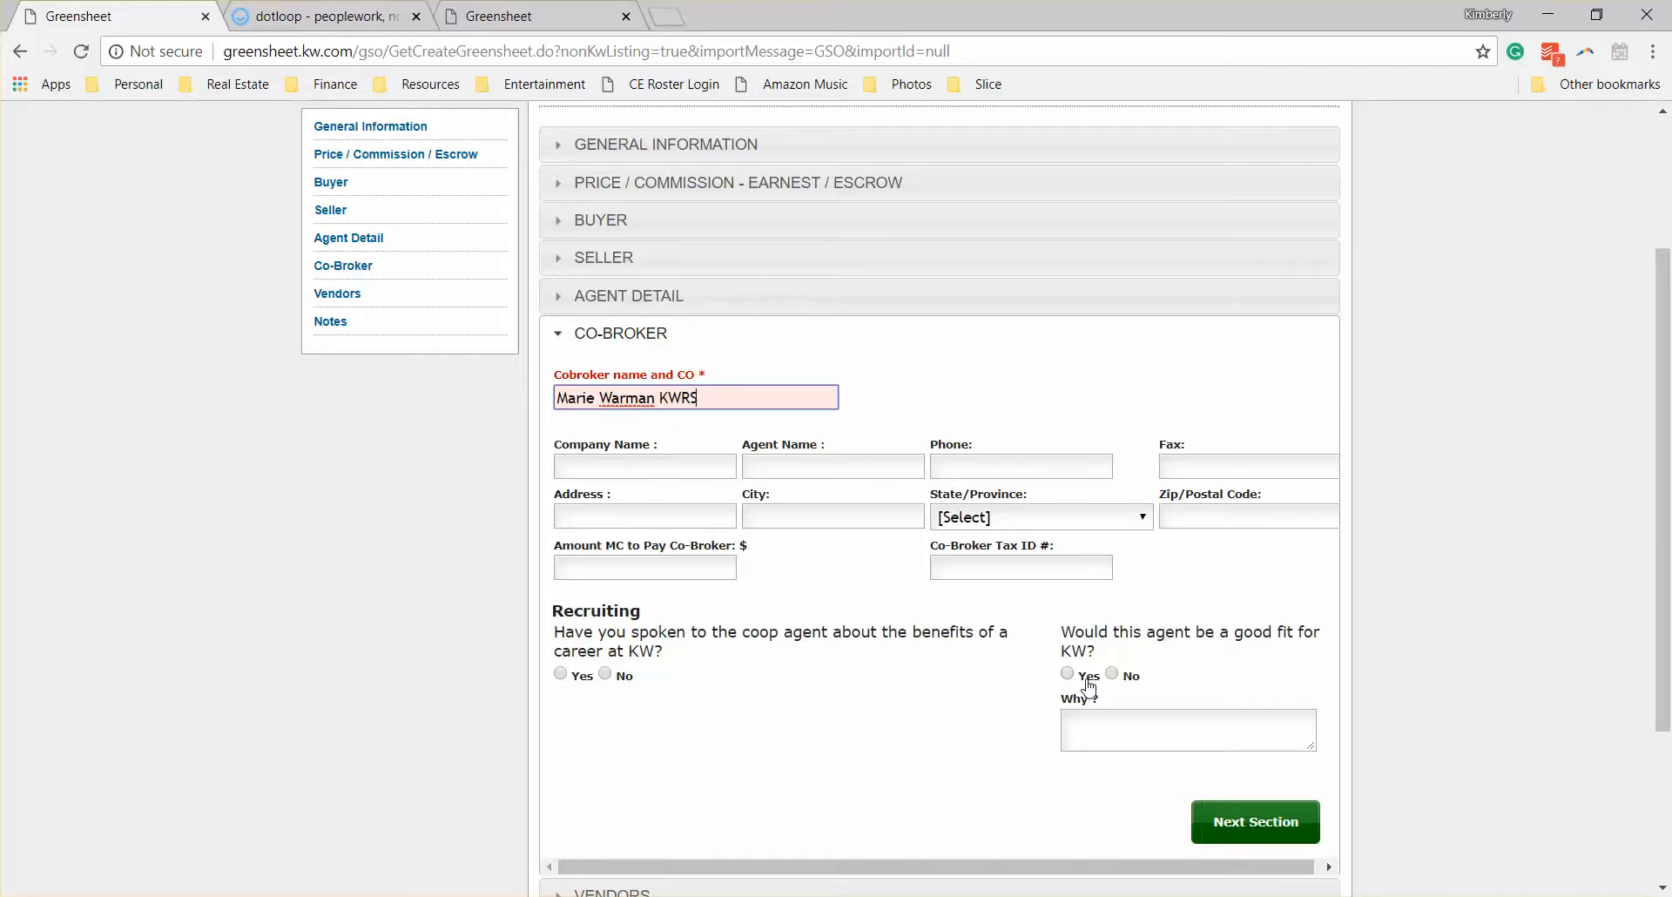
pyautogui.scroll(-1, 1021, 707)
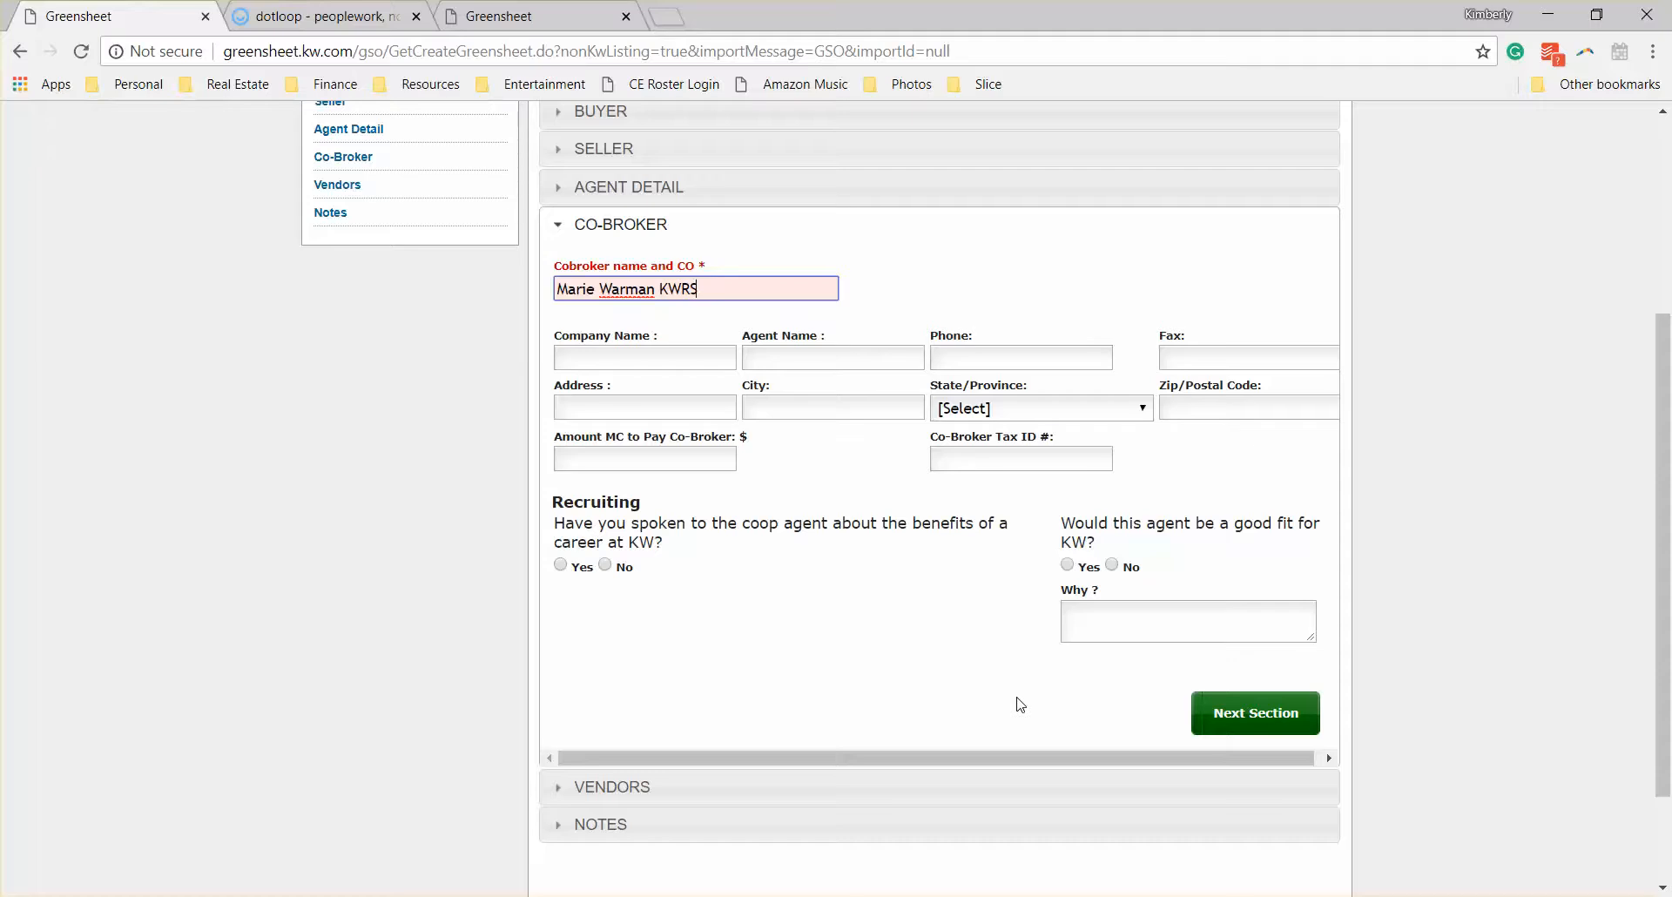
pyautogui.click(1222, 714)
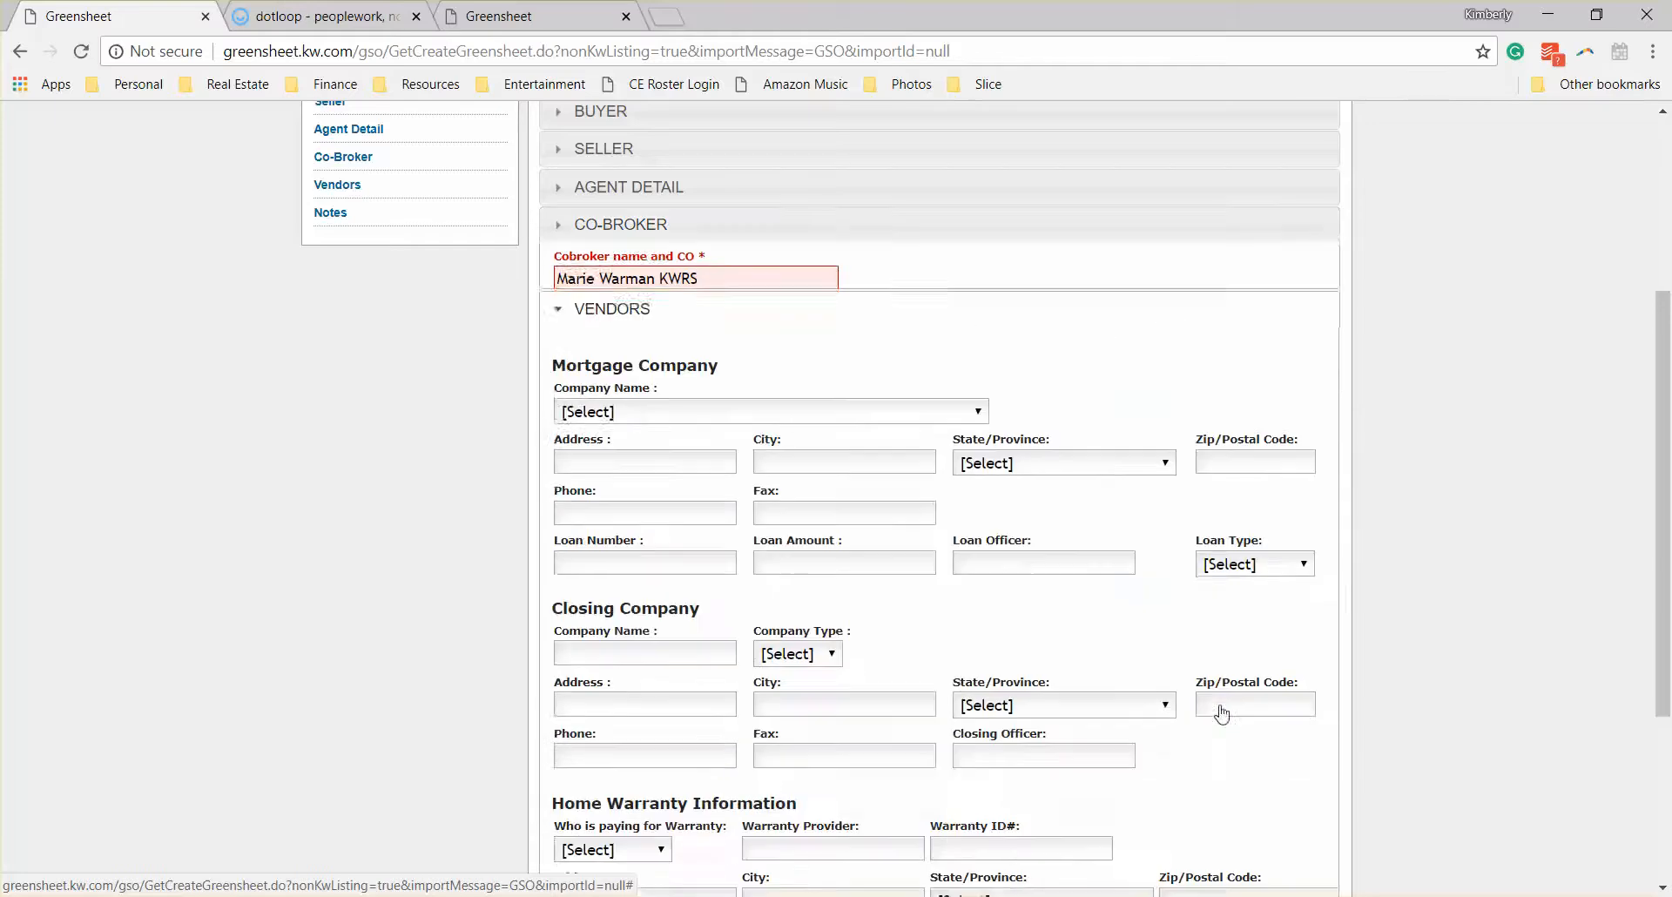
# Step: Look through the mortgage, closing company and home warranty fields, leave them blank and continue to the Notes section
pyautogui.scroll(-1, 1471, 486)
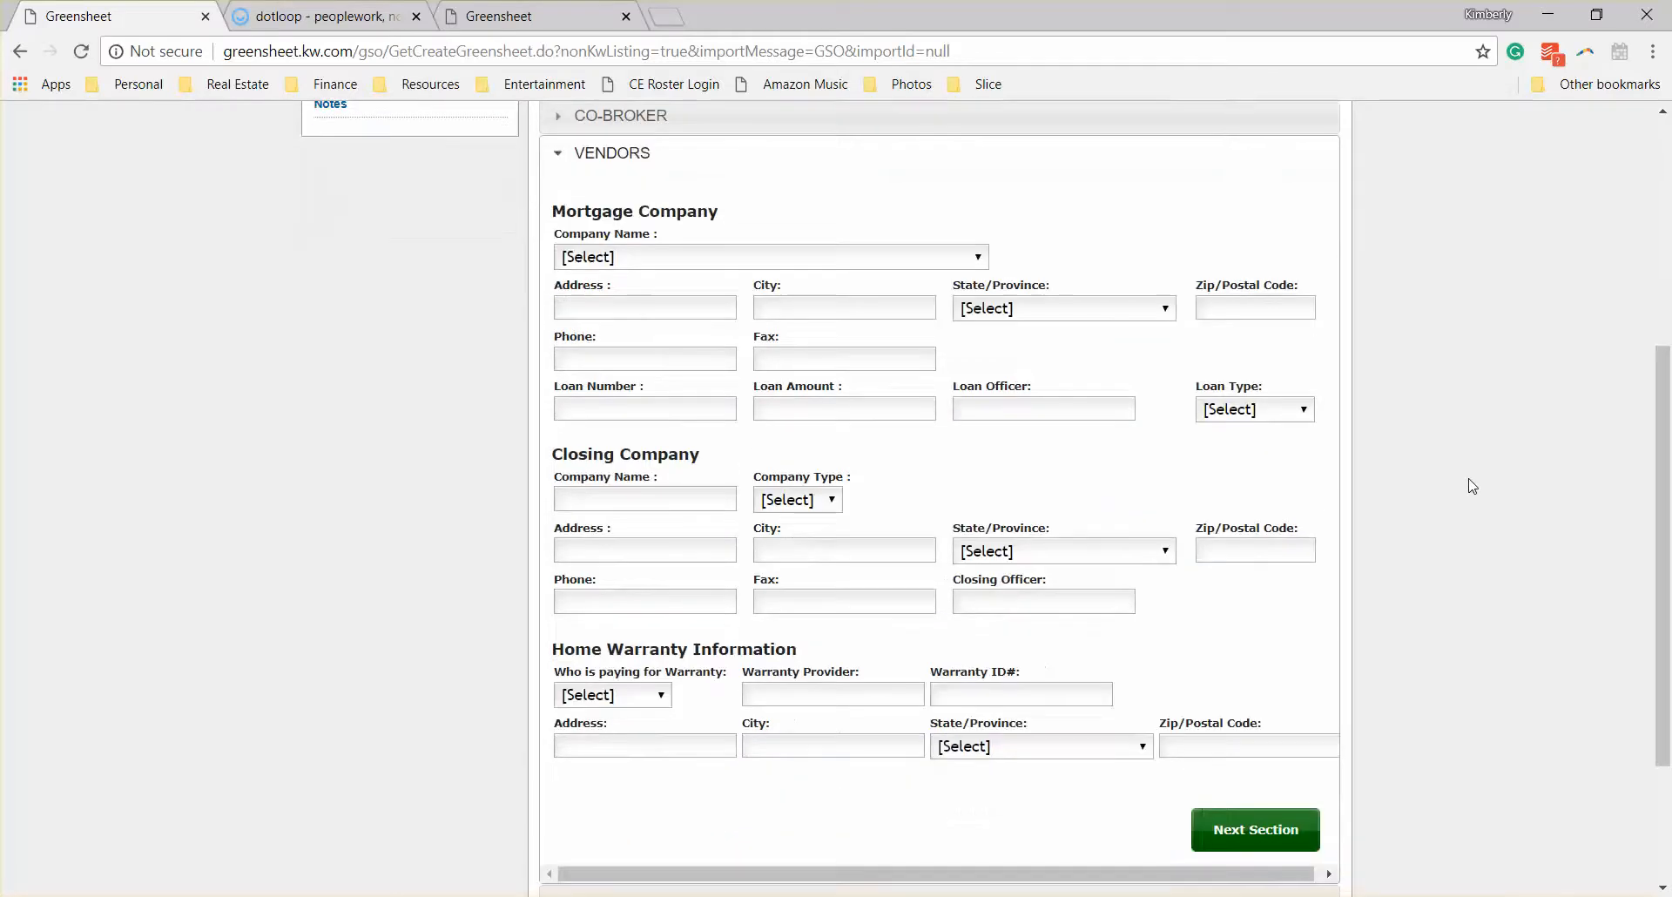
pyautogui.scroll(-2, 1472, 486)
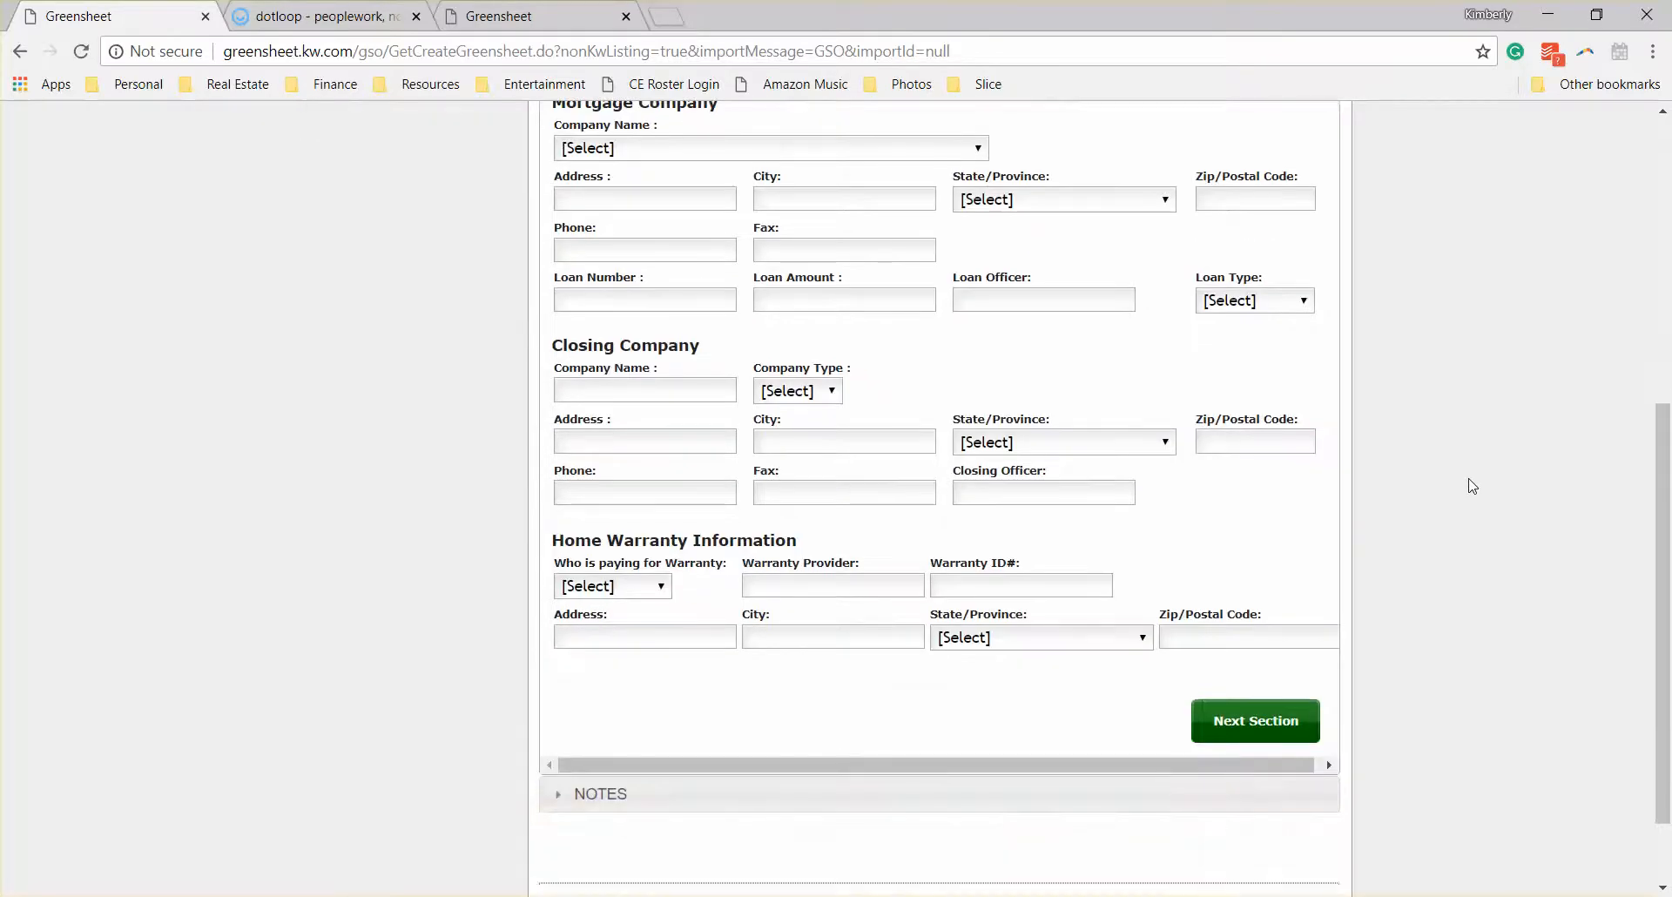
pyautogui.scroll(2, 1471, 486)
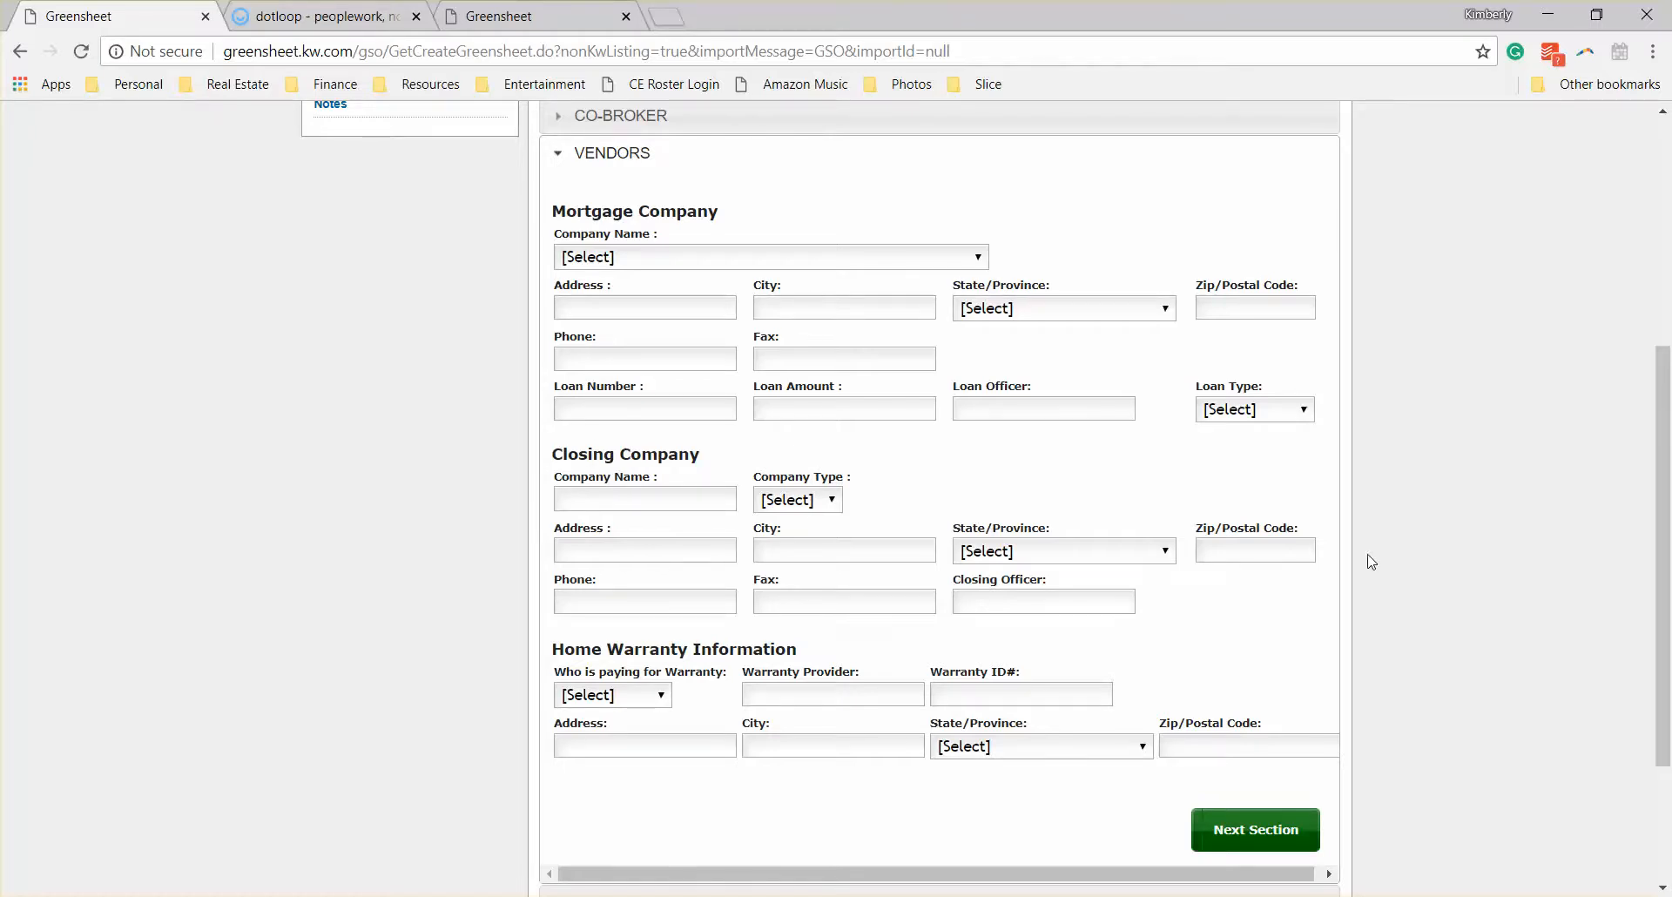
pyautogui.scroll(-1, 1280, 665)
pyautogui.click(1280, 720)
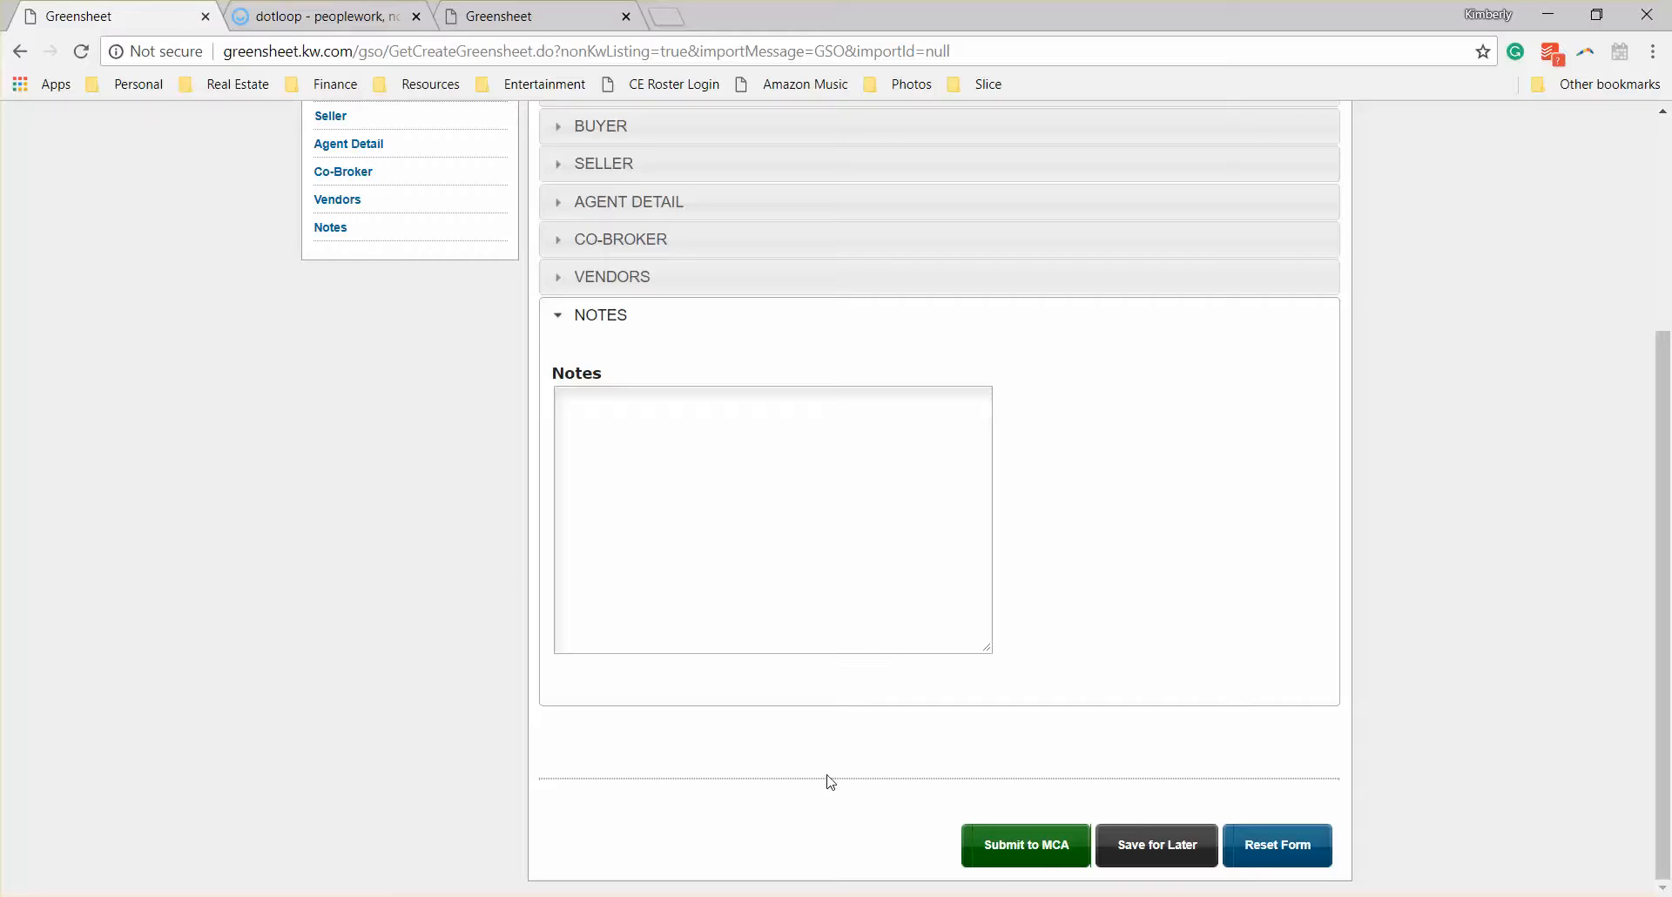
# Step: Submit the greensheet to the MCA with the option to manage the paperwork as normal
pyautogui.click(1022, 848)
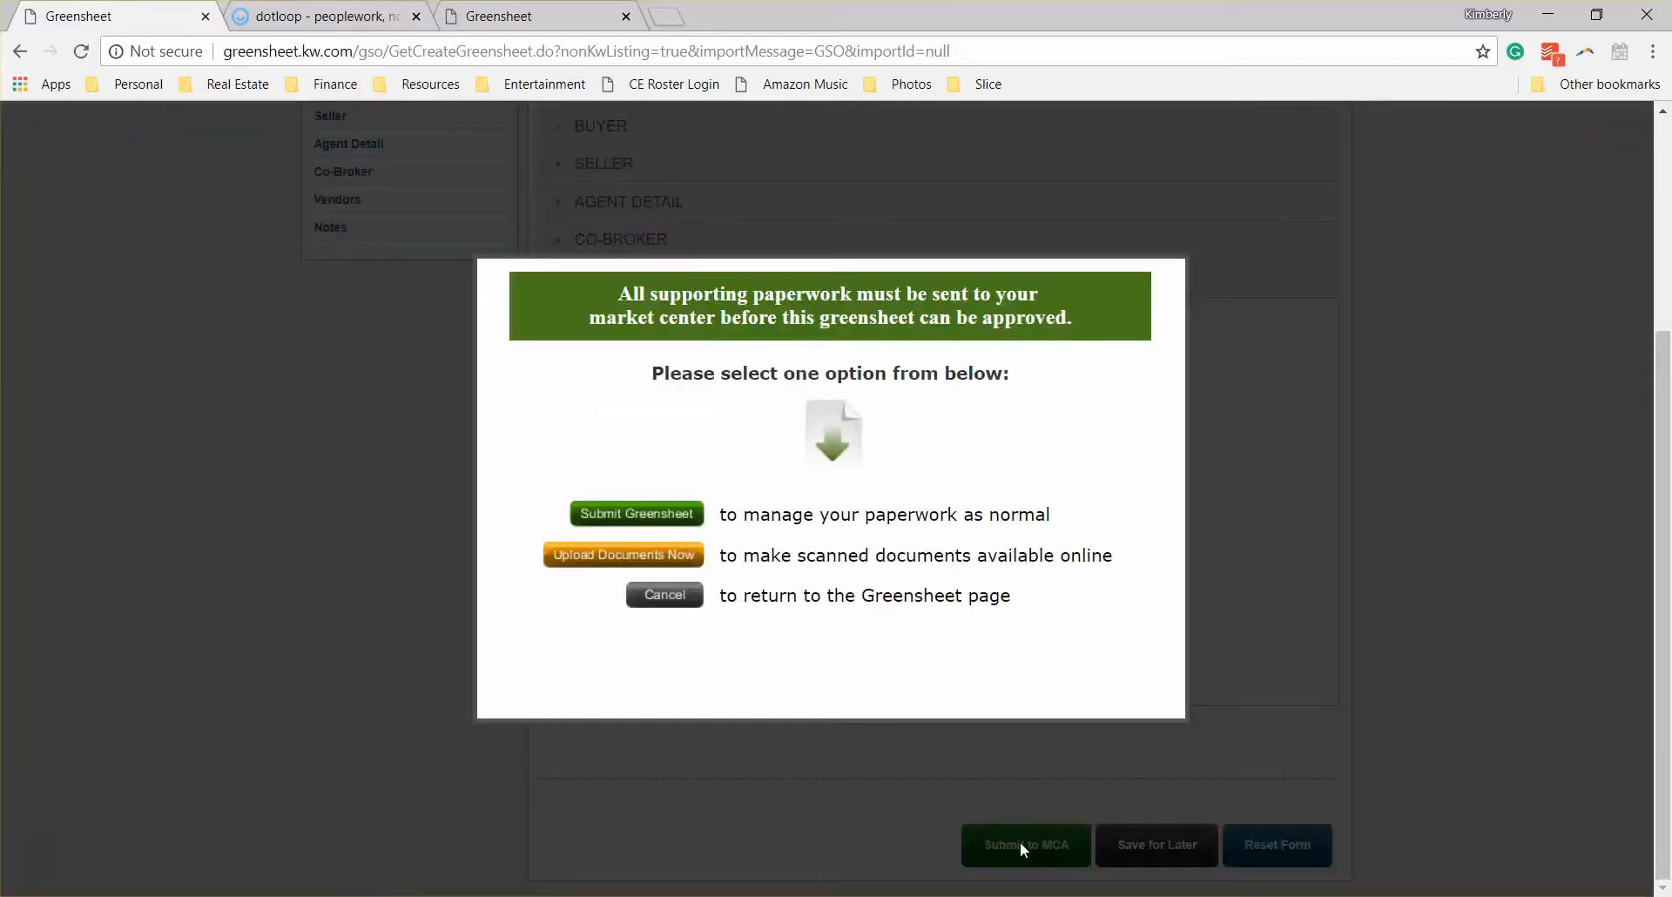
pyautogui.click(651, 514)
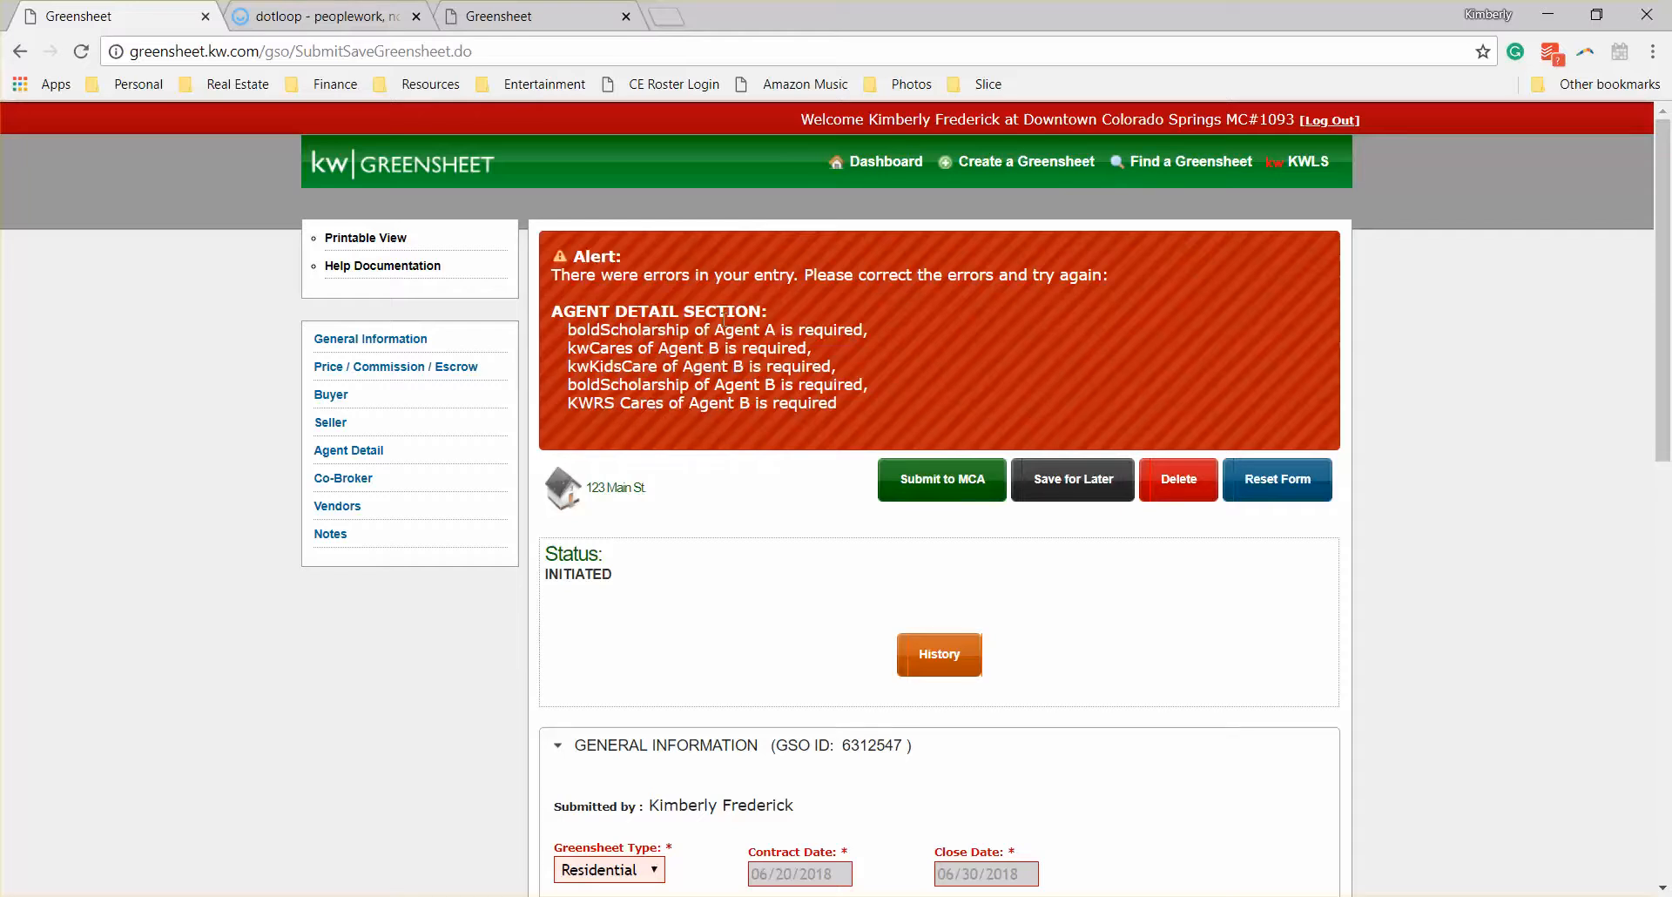
pyautogui.scroll(-12, 688, 432)
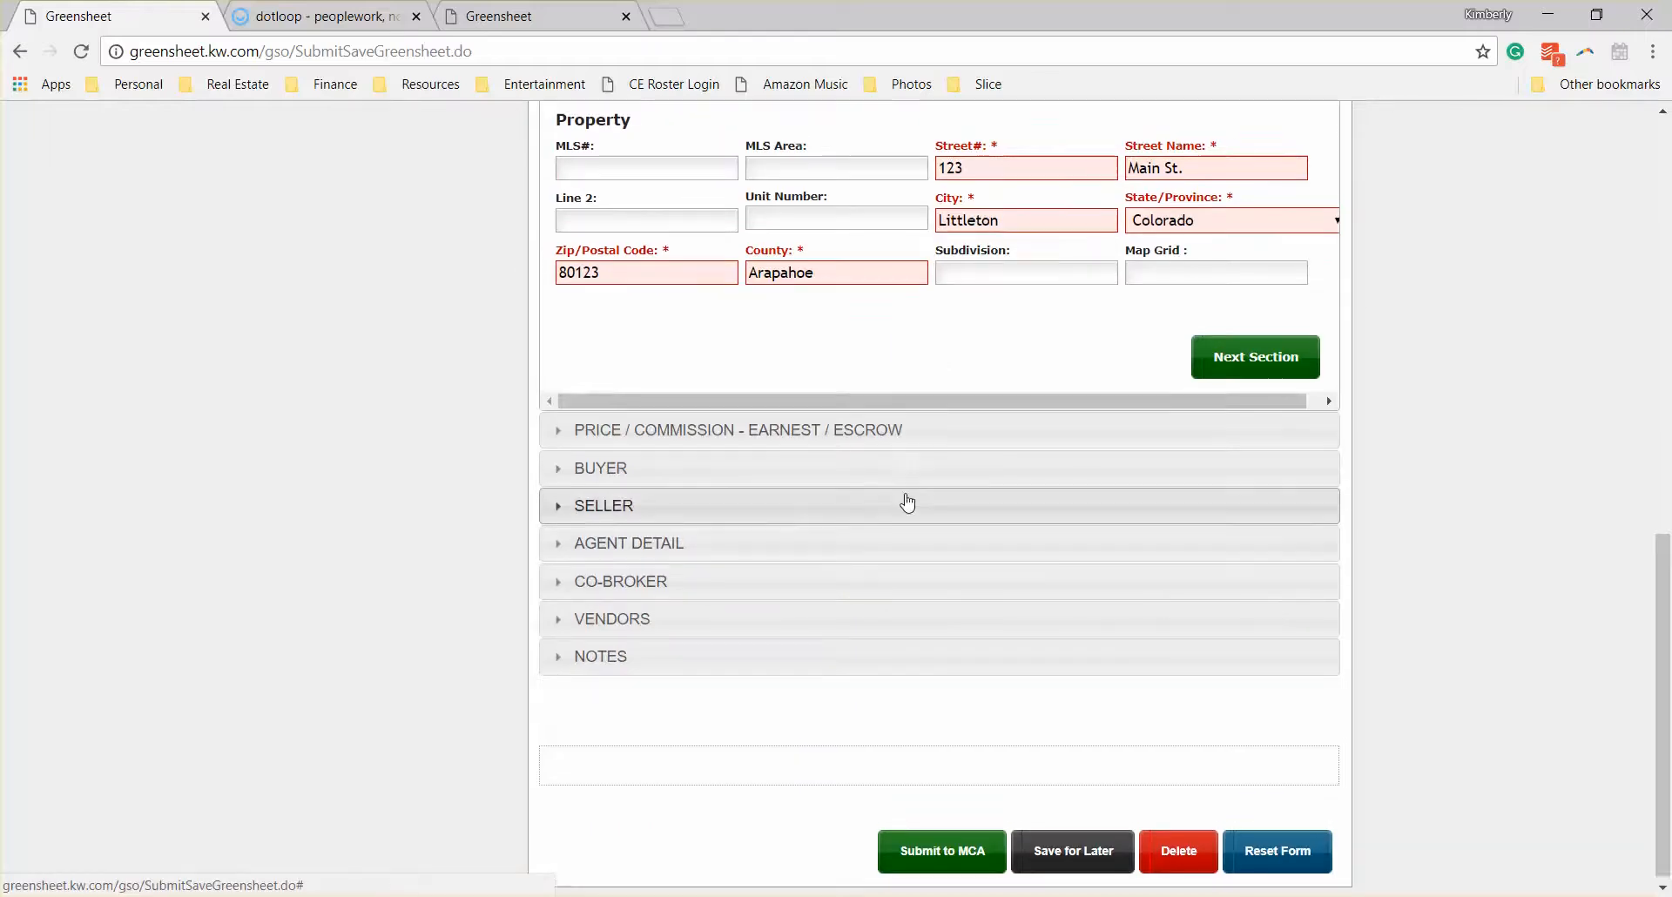
# Step: Reopen the Agent Detail section and enter 0 for the first agent's Bold Scholarship donation
pyautogui.scroll(4, 902, 511)
pyautogui.scroll(-4, 903, 511)
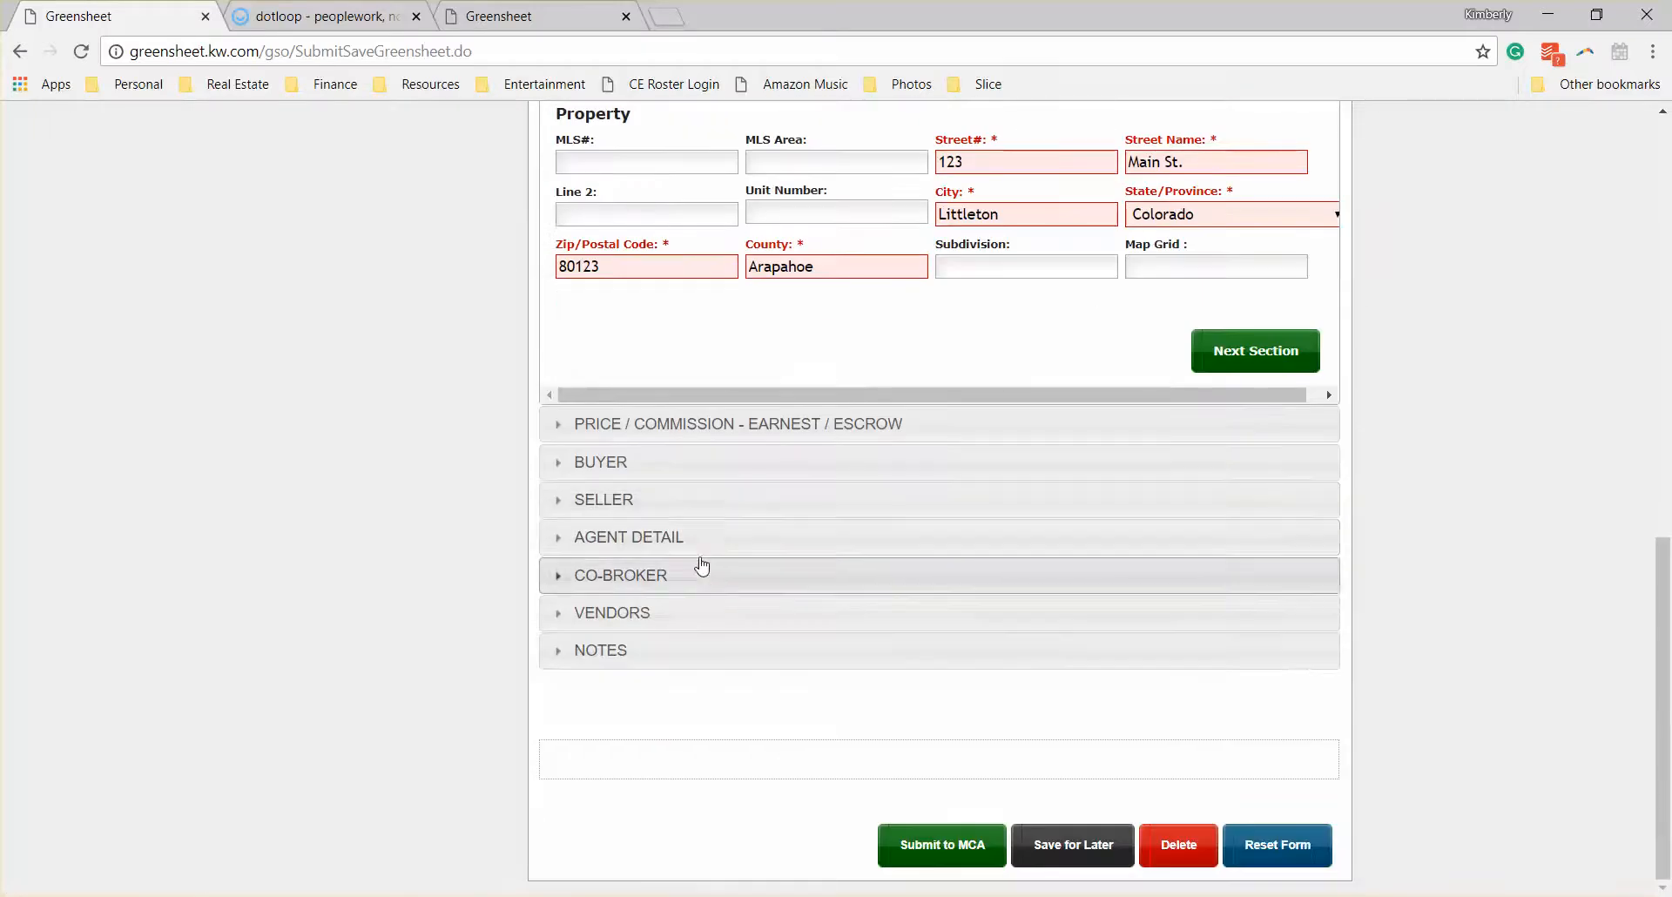
pyautogui.click(676, 538)
pyautogui.scroll(-4, 1119, 498)
pyautogui.scroll(-11, 1118, 499)
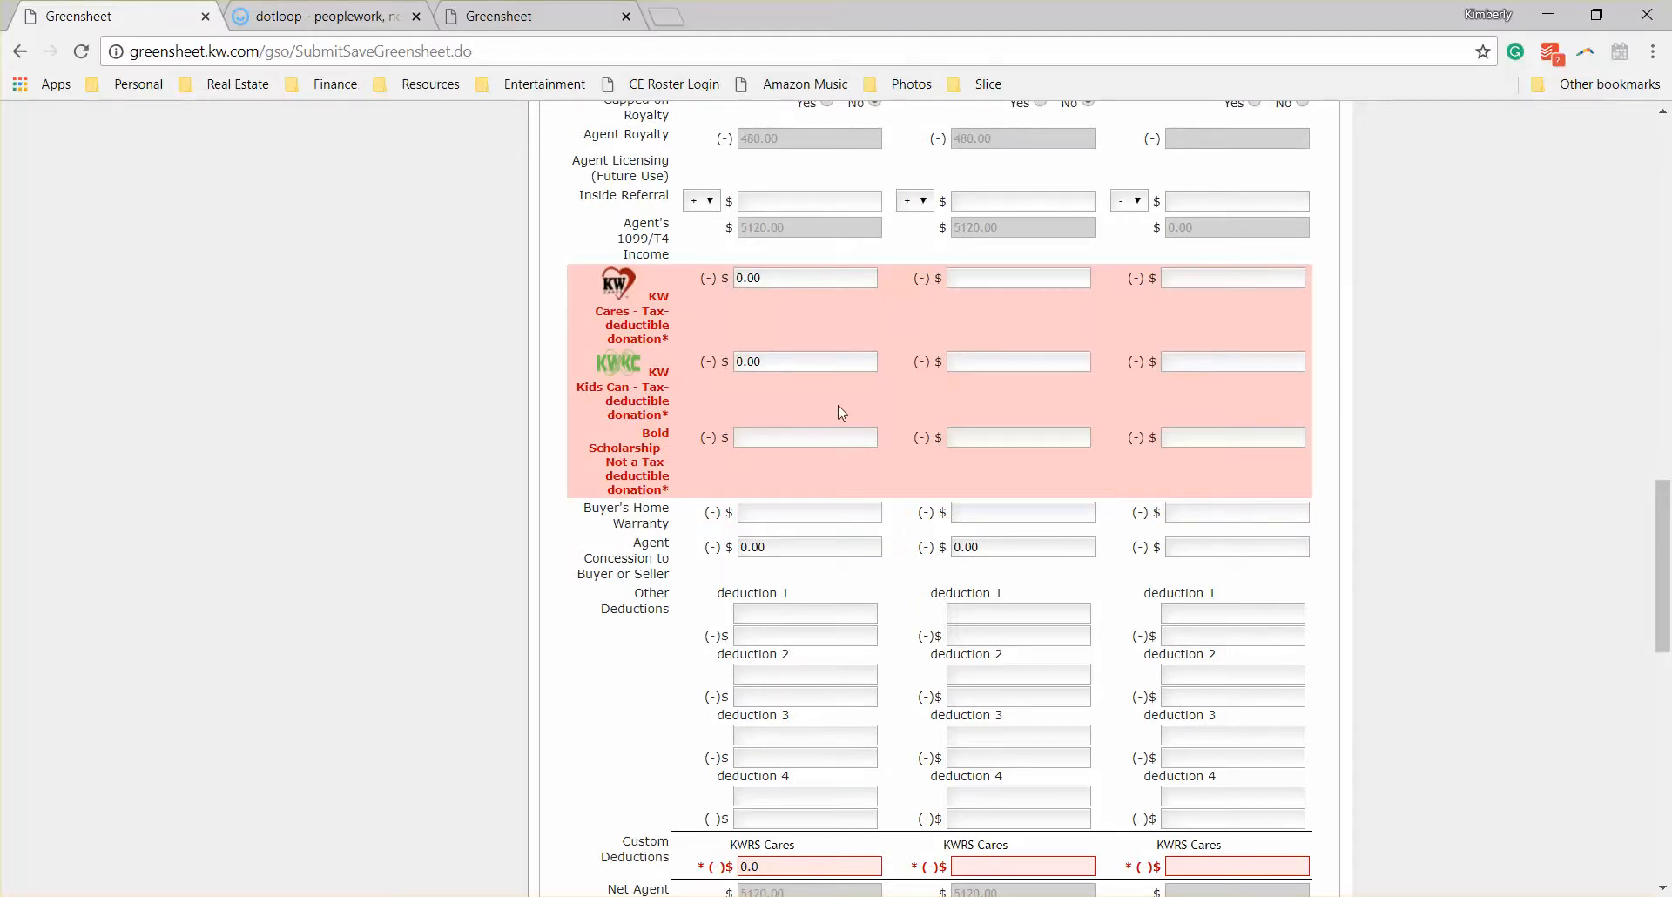
pyautogui.click(814, 441)
pyautogui.write('0')
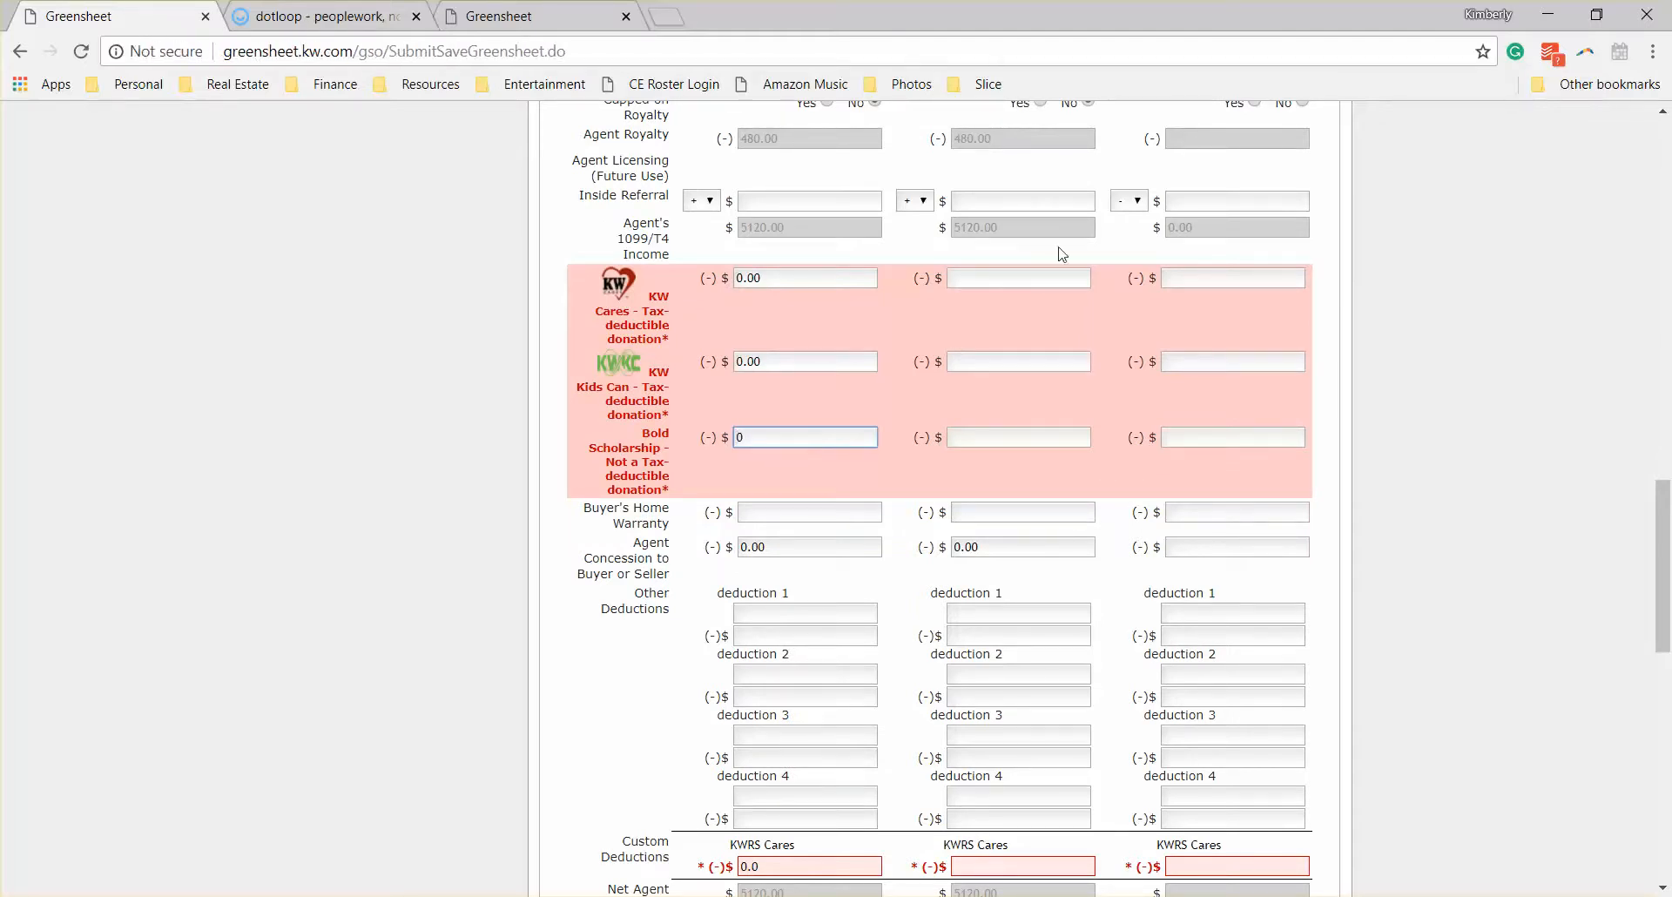
# Step: Enter 0 for the second agent's KW Cares, KW Kids Can and Bold Scholarship donations and for the KWRS Cares custom deduction
pyautogui.click(1066, 282)
pyautogui.write('0')
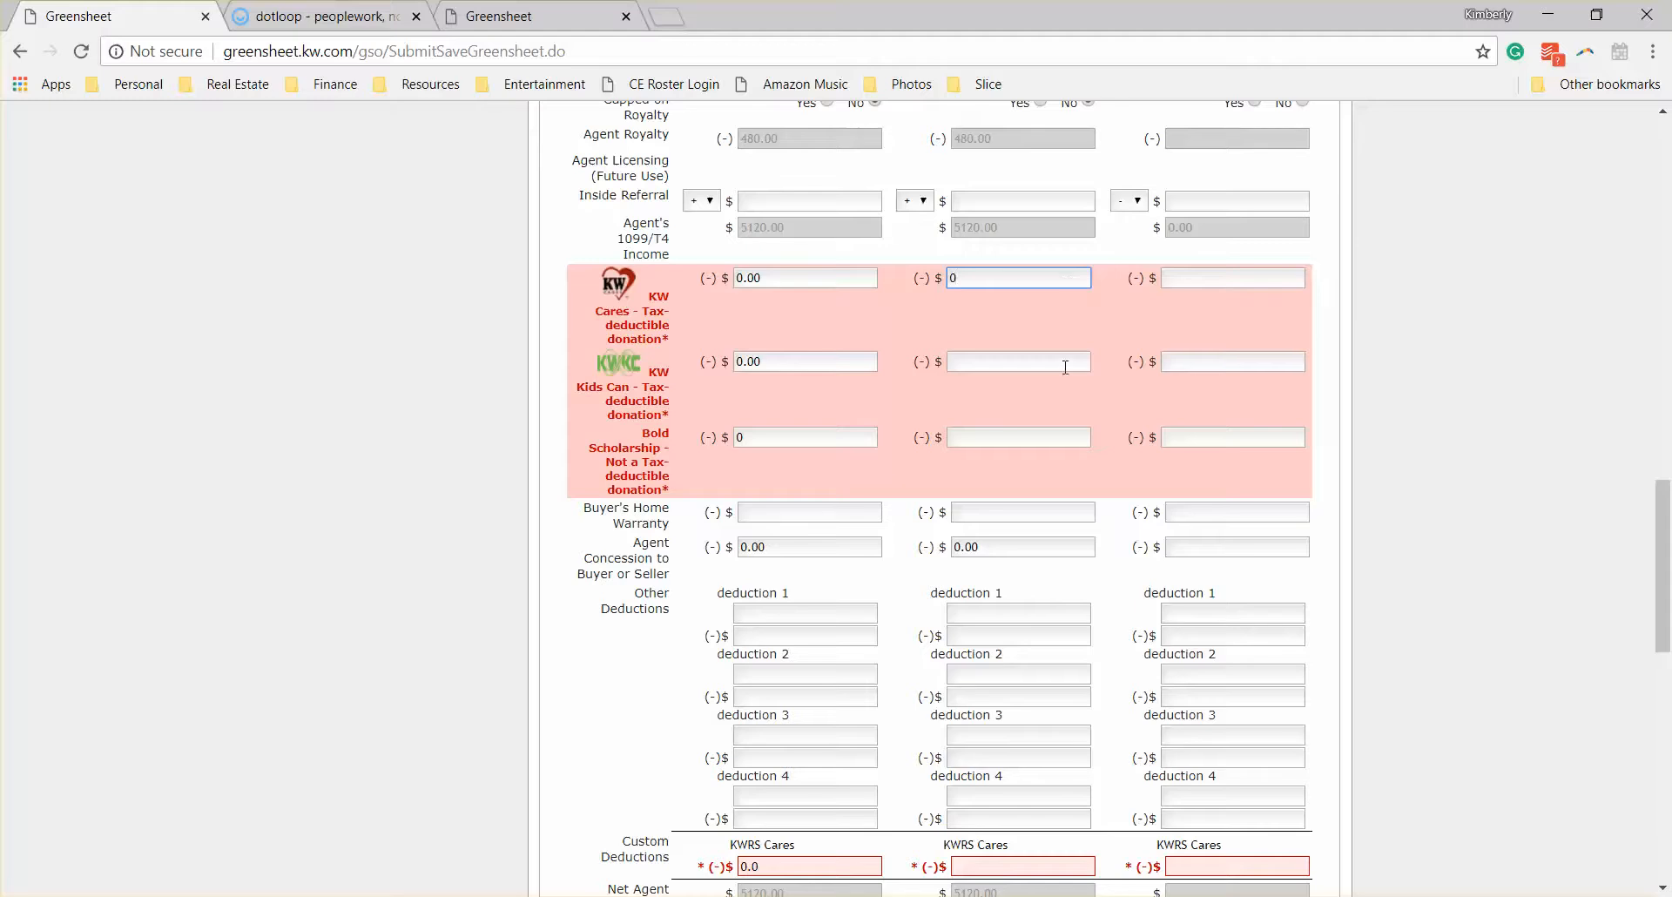
pyautogui.click(1064, 366)
pyautogui.write('0')
pyautogui.click(1051, 437)
pyautogui.write('0')
pyautogui.scroll(-5, 1053, 435)
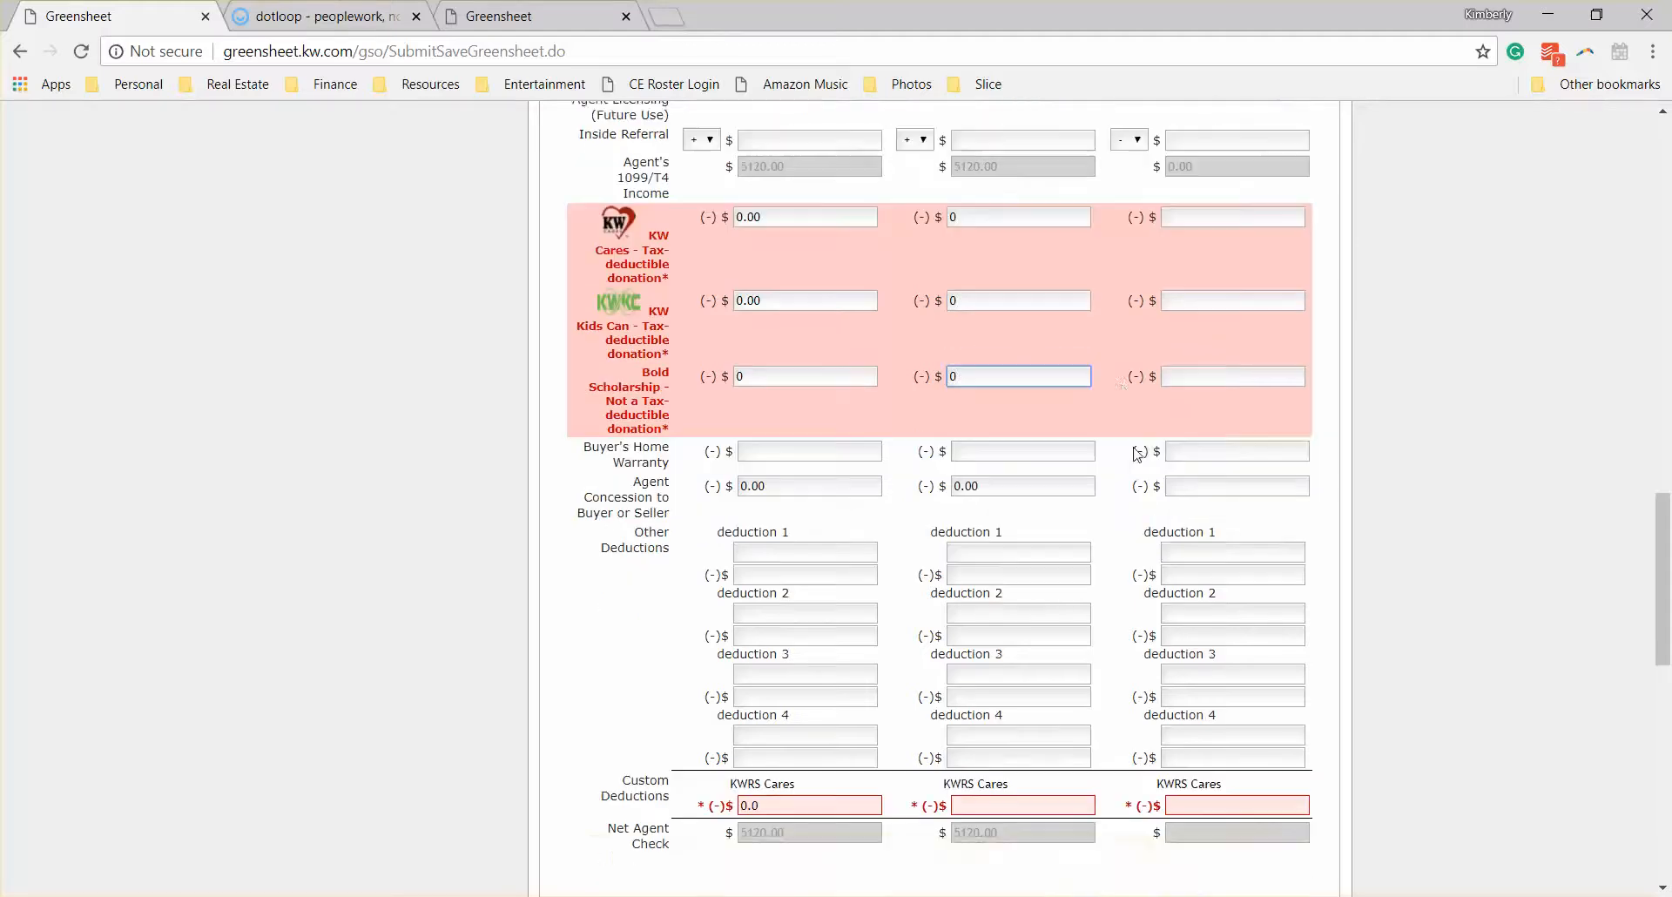
pyautogui.click(1064, 430)
pyautogui.write('0')
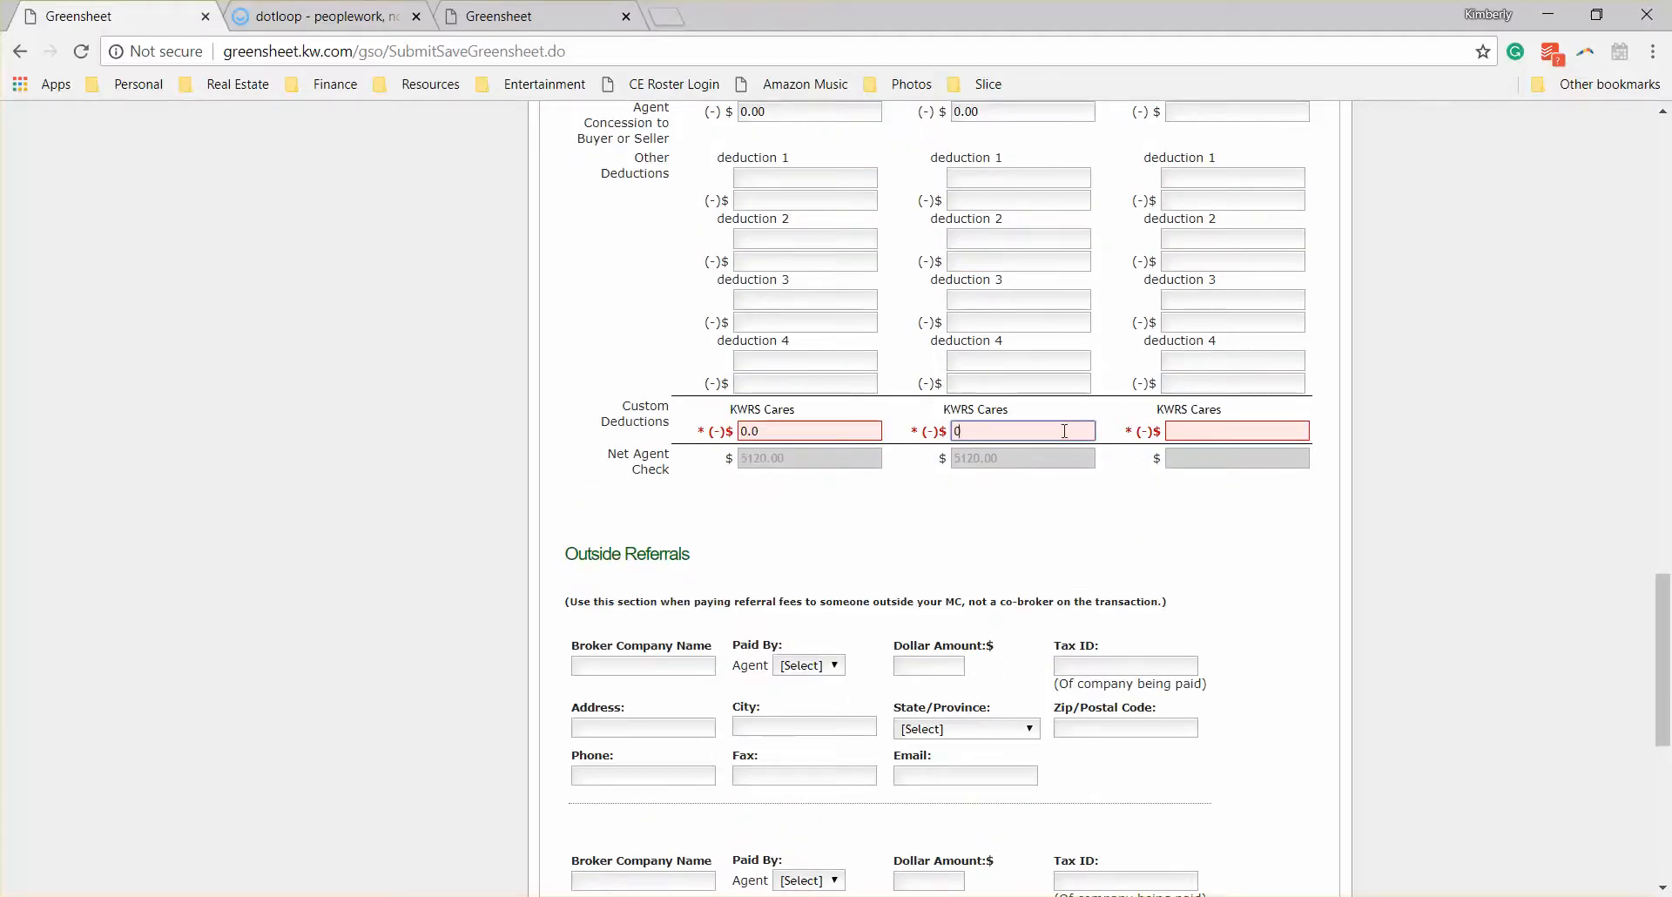
# Step: Resubmit the corrected greensheet to the MCA, choosing to manage the paperwork as normal
pyautogui.scroll(-5, 1108, 496)
pyautogui.scroll(-2, 1106, 500)
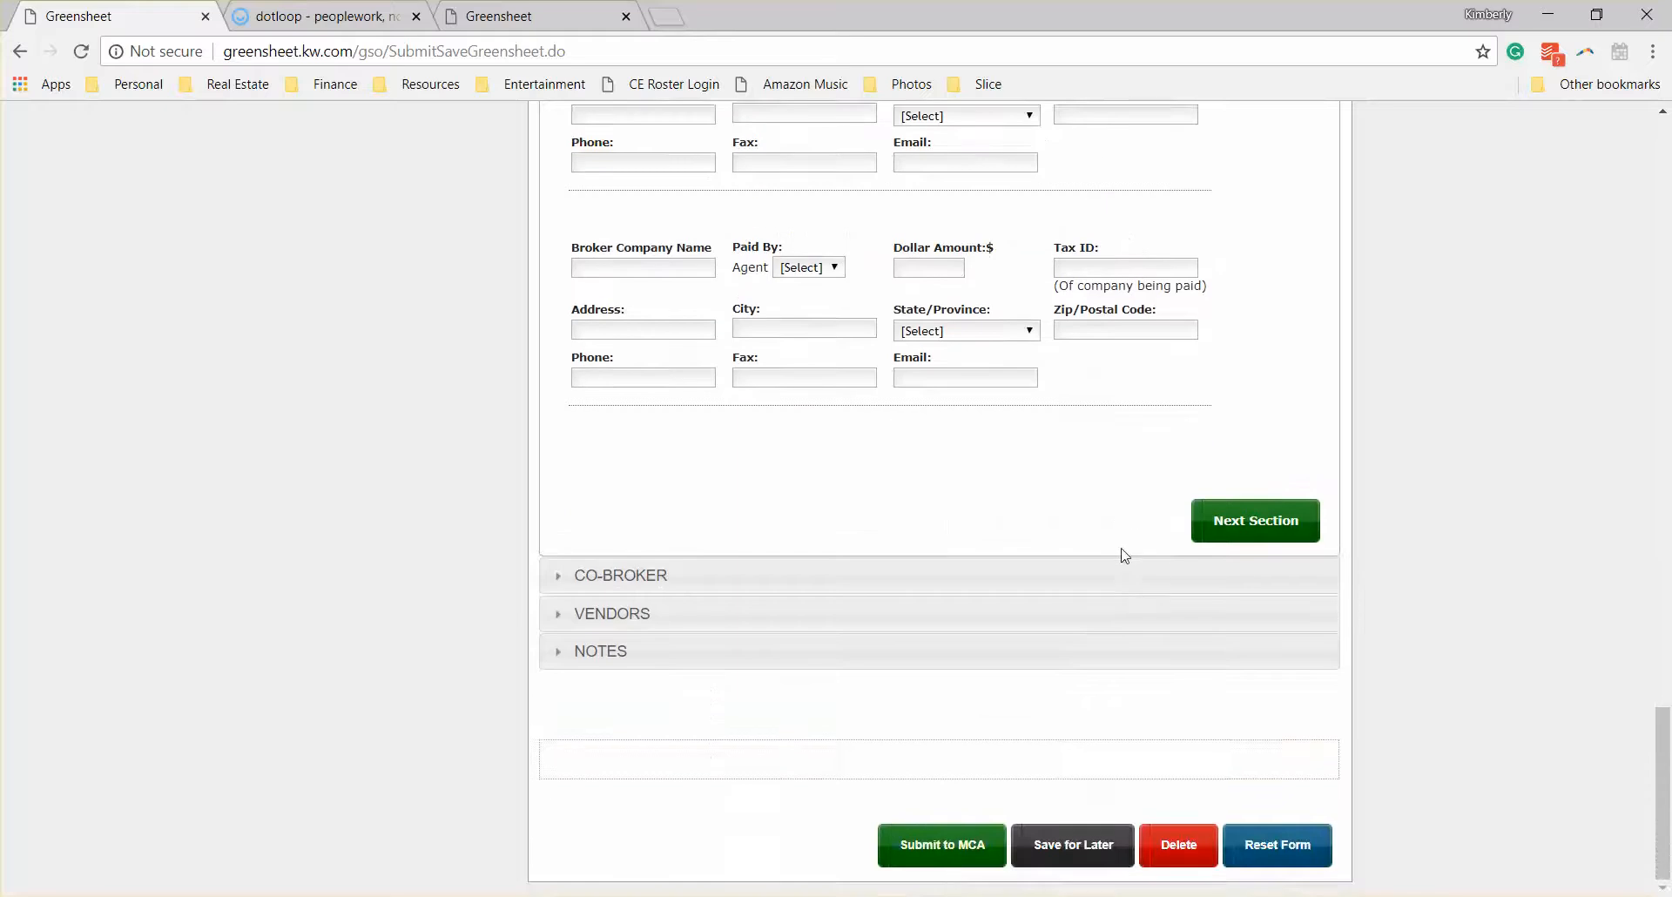
pyautogui.click(936, 847)
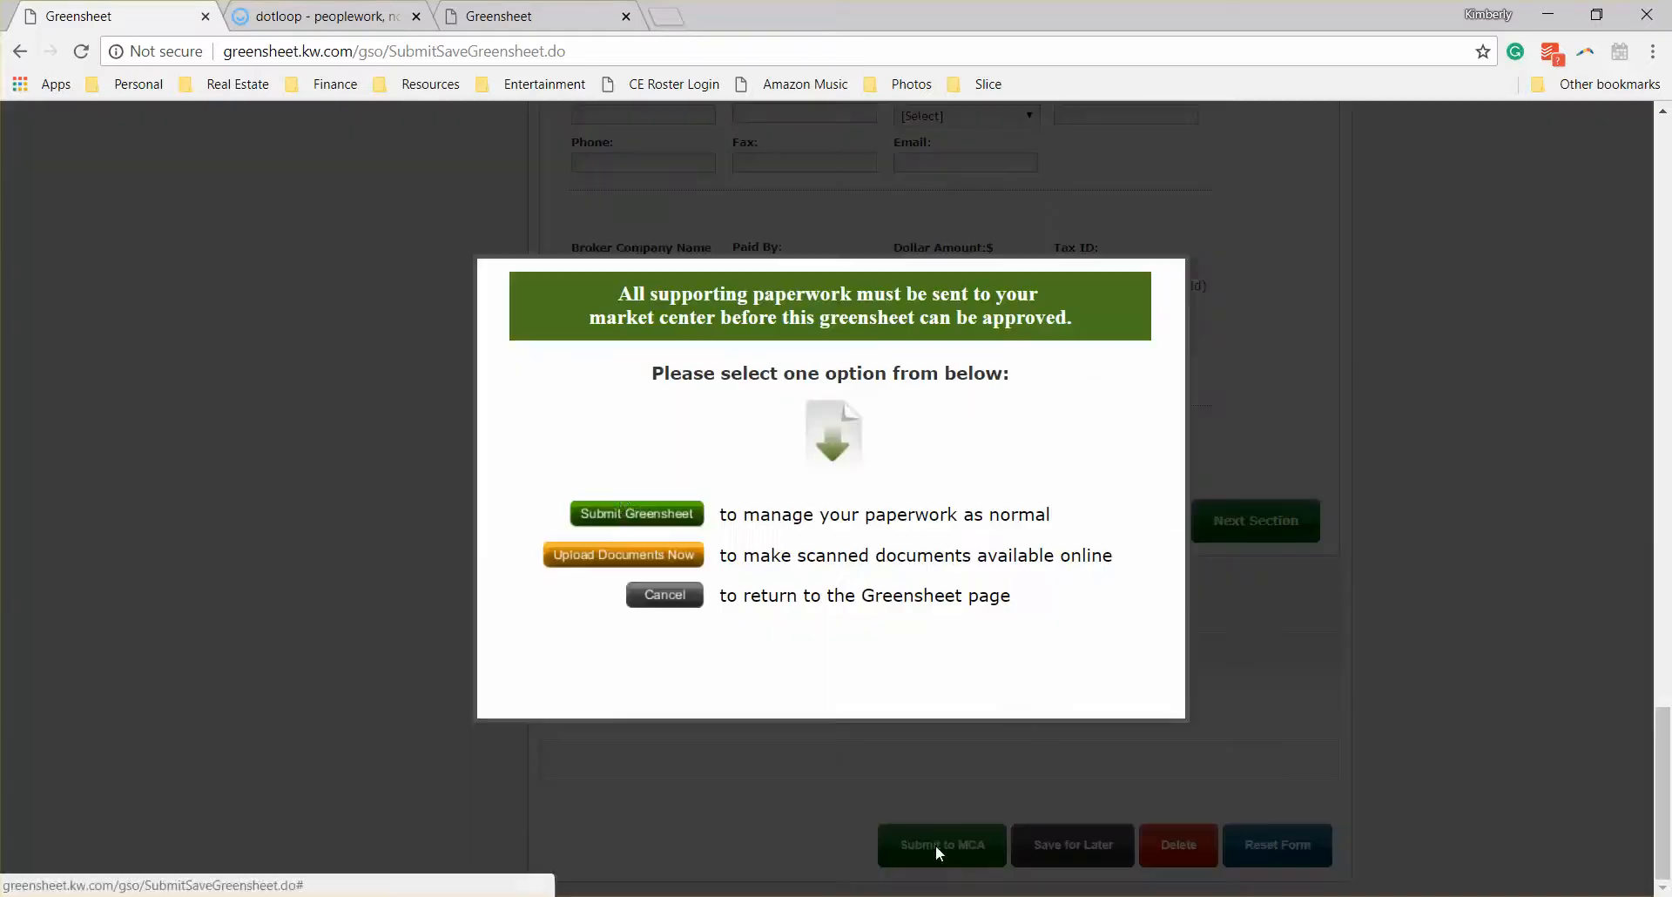
pyautogui.click(643, 517)
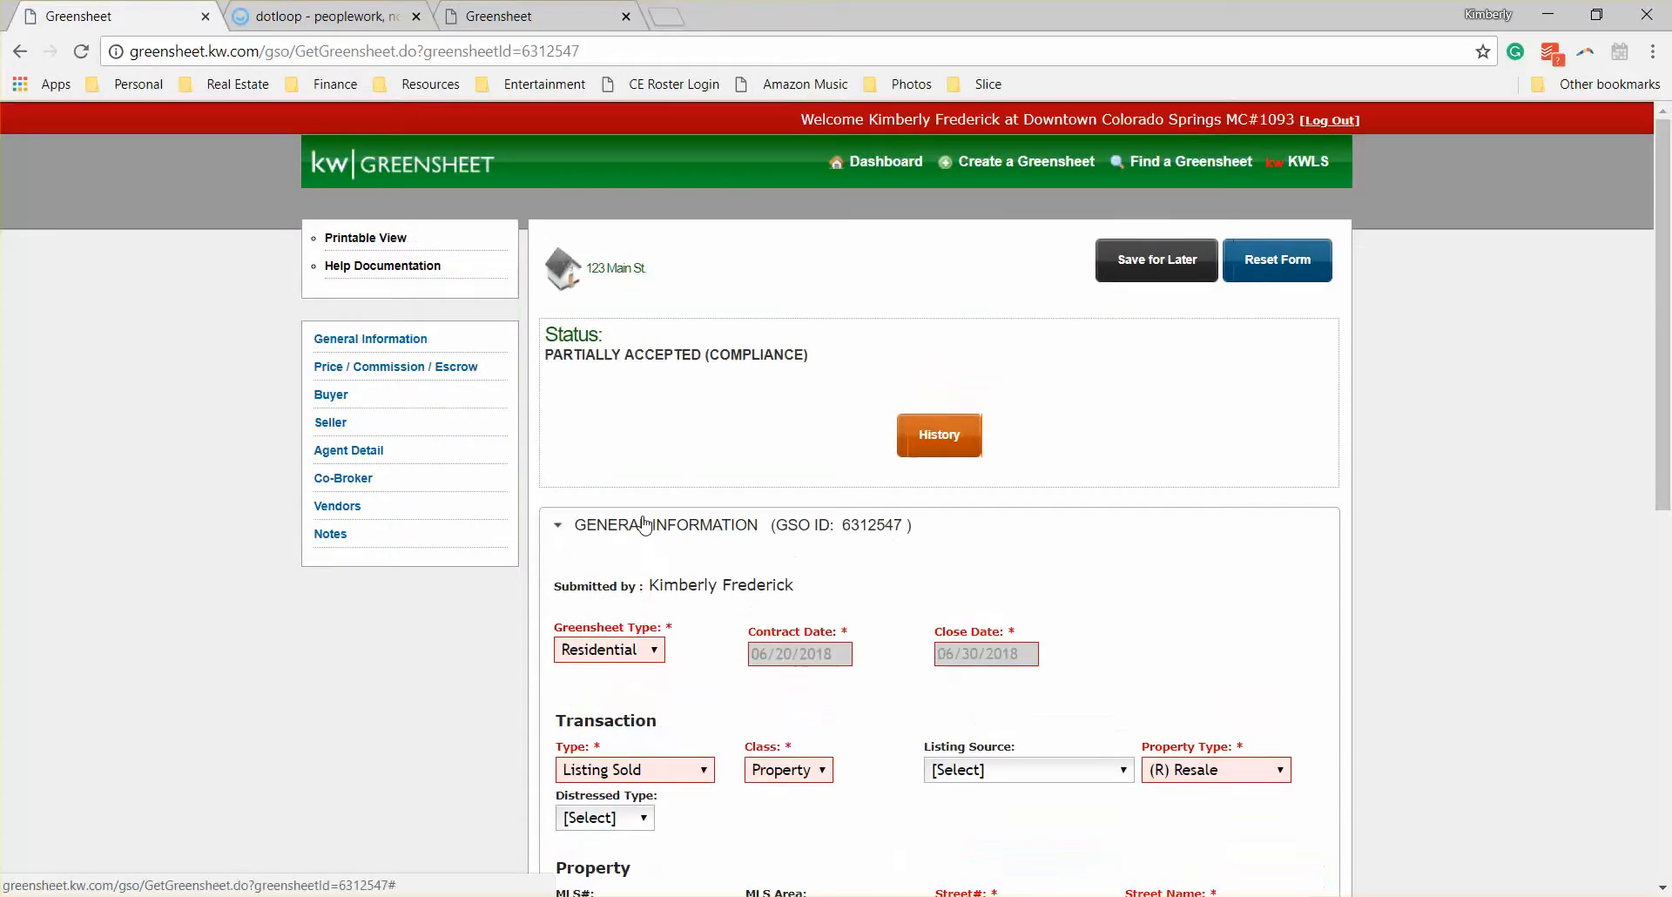